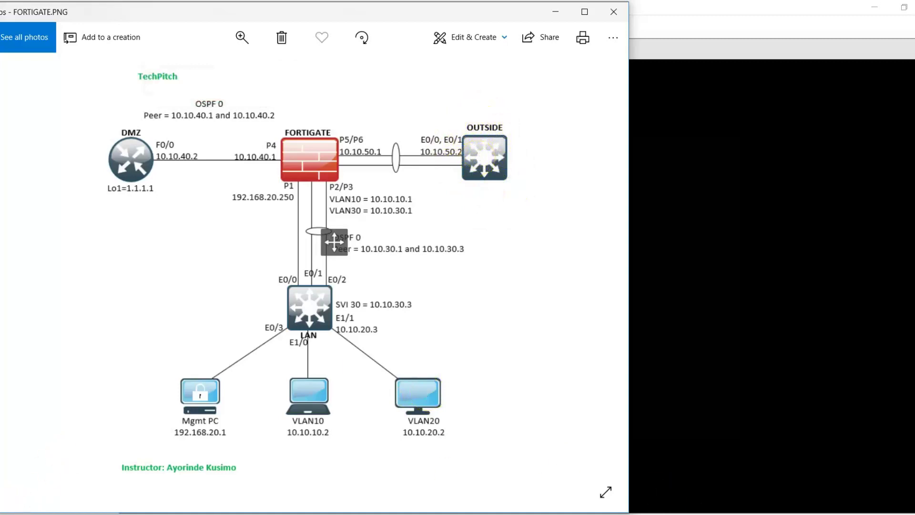
- Place the FortiGate console window beside the network diagram, focused at the login prompt
{"action": "left_click", "coordinate": [568, 514]}
{"action": "left_click_drag", "start_coordinate": [597, 127], "coordinate": [670, 76]}
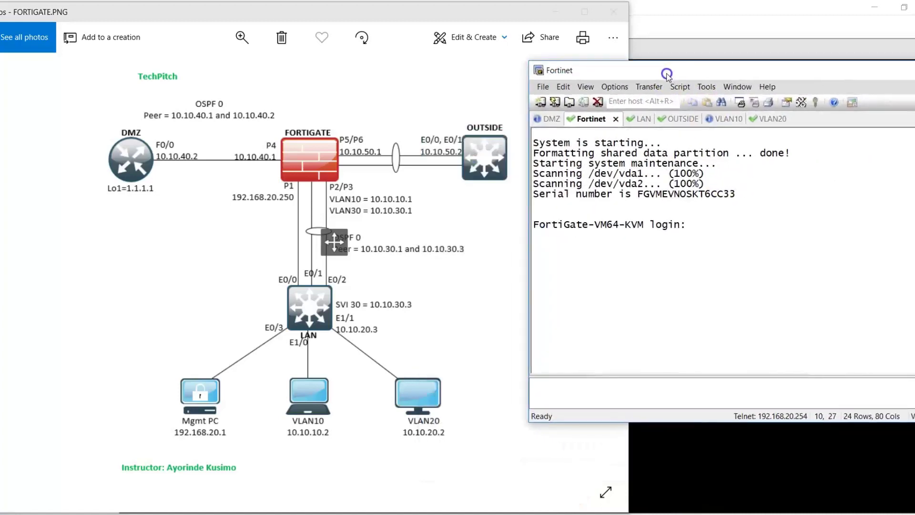
{"action": "left_click", "coordinate": [707, 225]}
- Log in to the FortiGate console as admin
{"action": "type", "text": "admin"}
{"action": "key", "text": "Return"}
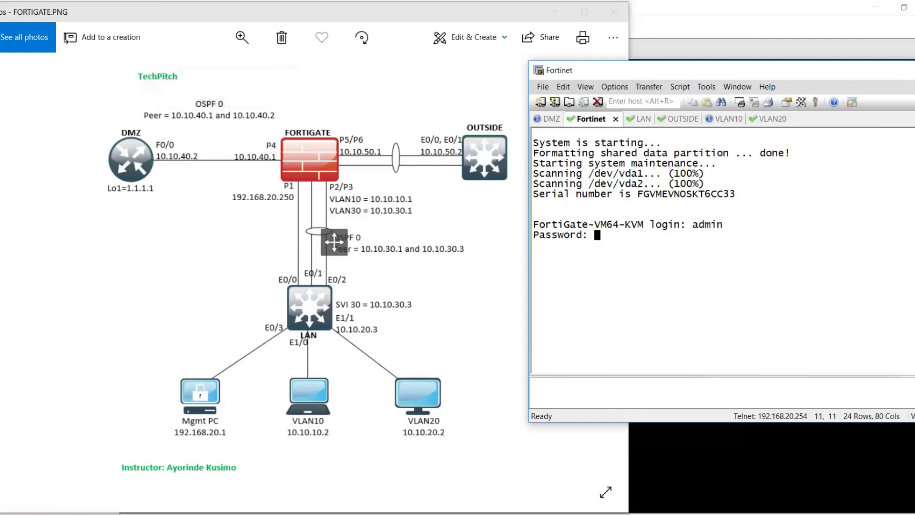
{"action": "key", "text": "Return"}
{"action": "key", "text": "Return"}
{"action": "key", "text": "Return"}
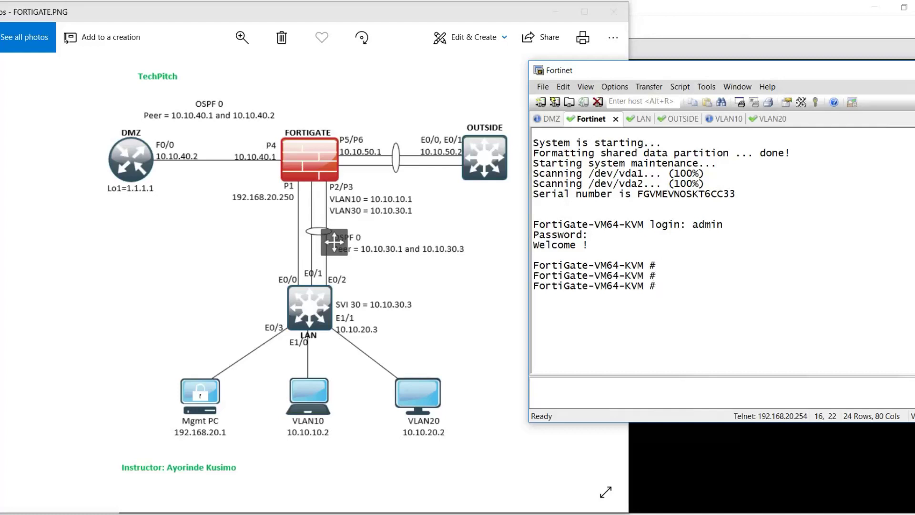
- Enter 'config system interface' and show all interface settings, dismissing the antivirus popup
{"action": "type", "text": "config system interface"}
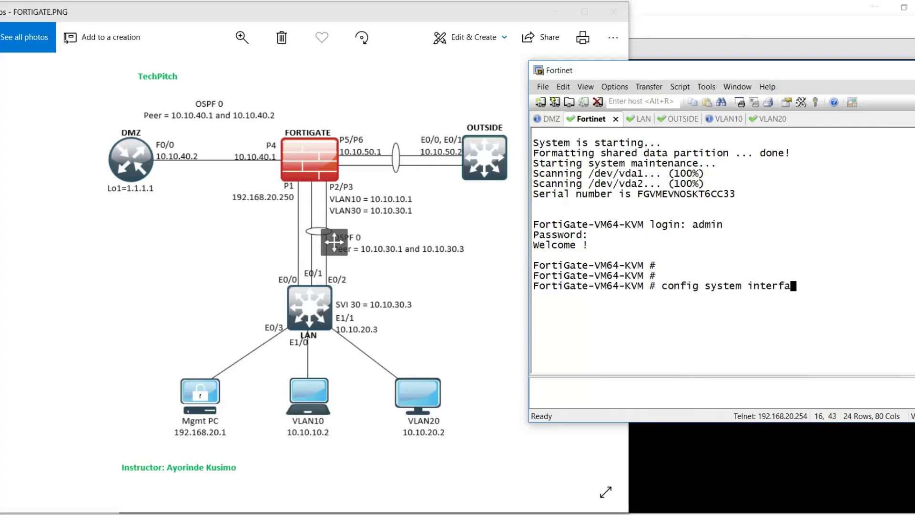
{"action": "key", "text": "Return"}
{"action": "type", "text": "show"}
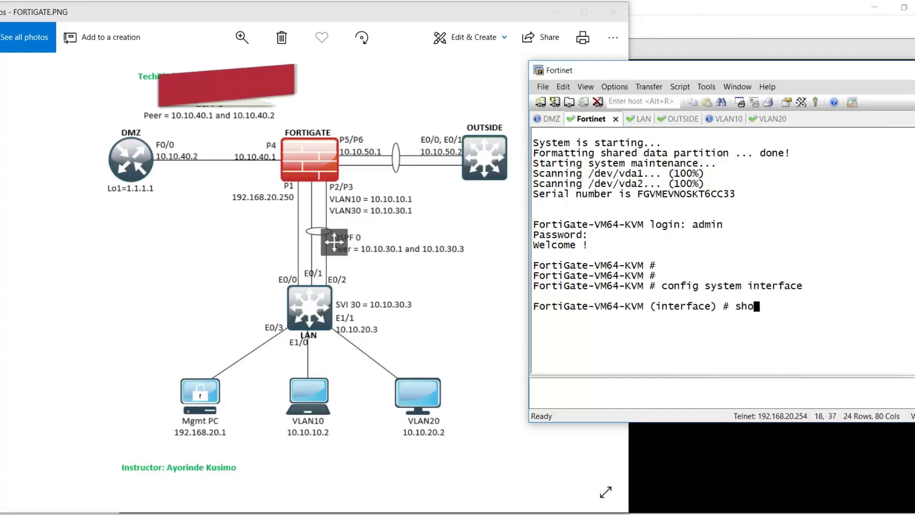
{"action": "key", "text": "Return"}
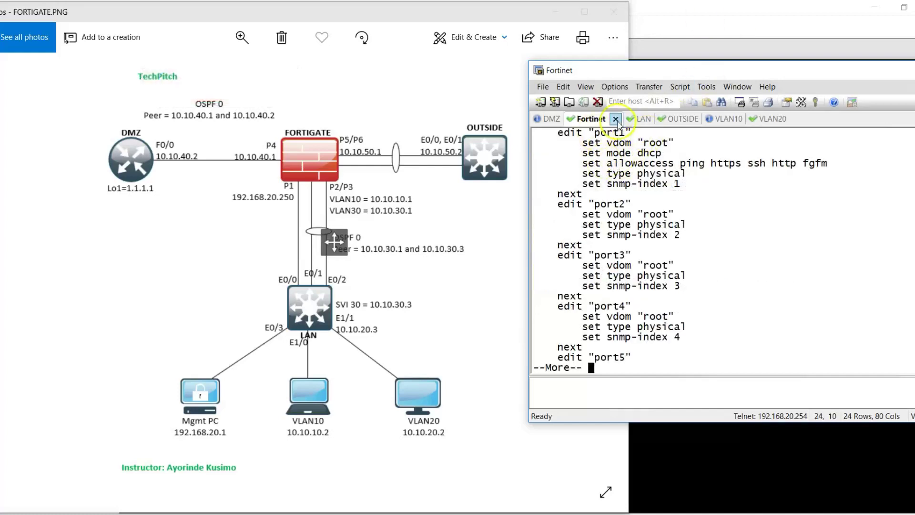
{"action": "key", "text": "space"}
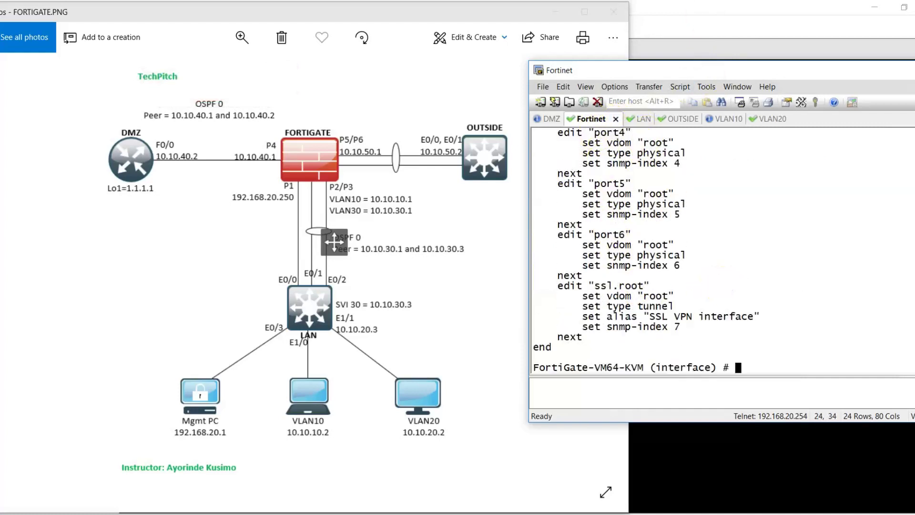
{"action": "key", "text": "Return"}
{"action": "key", "text": "Return"}
{"action": "type", "text": "edit"}
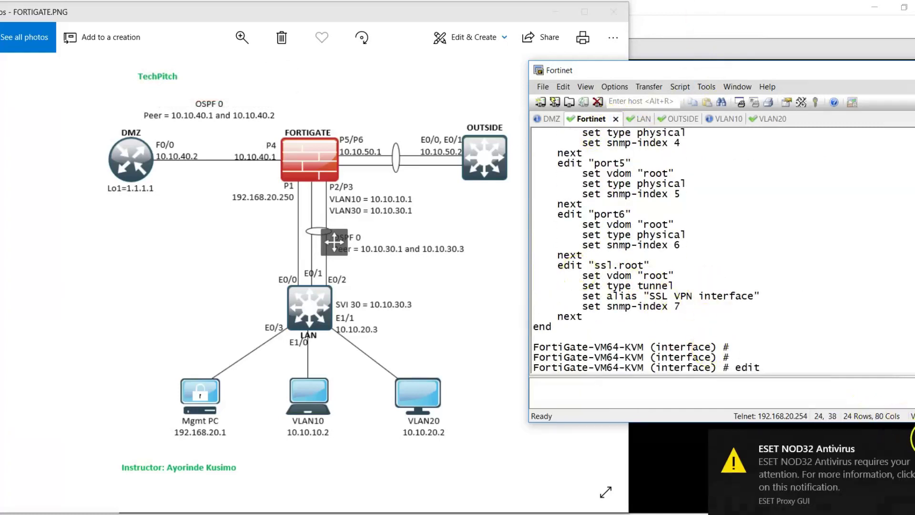
{"action": "left_click", "coordinate": [893, 434]}
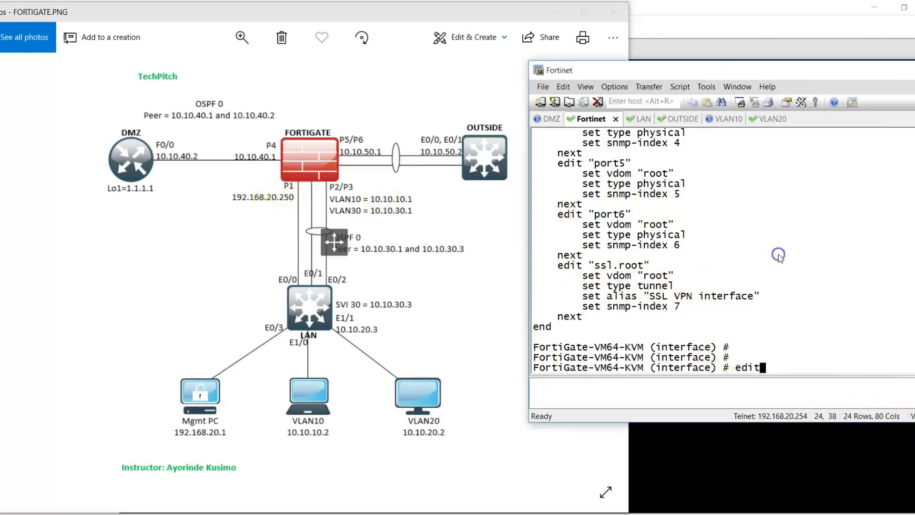
- Edit port1 and show its current brief settings
{"action": "type", "text": "port1"}
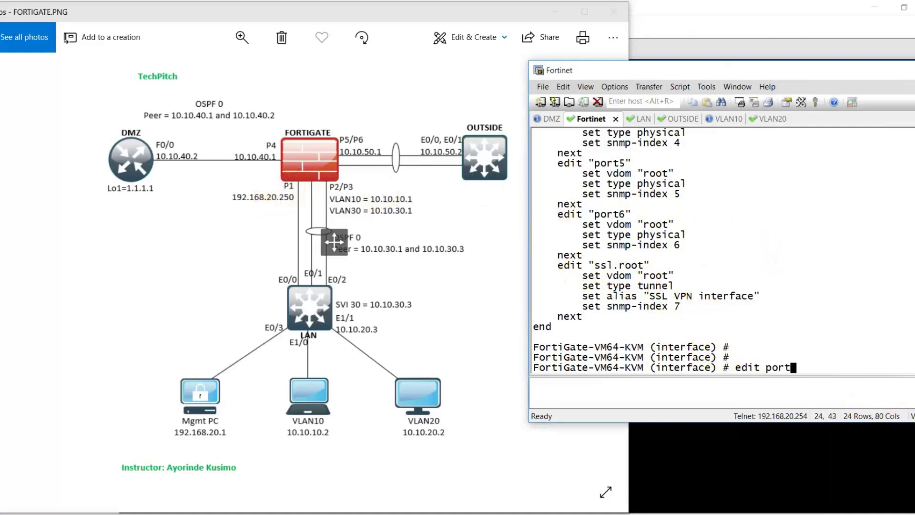
{"action": "key", "text": "Return"}
{"action": "type", "text": "show"}
{"action": "key", "text": "Return"}
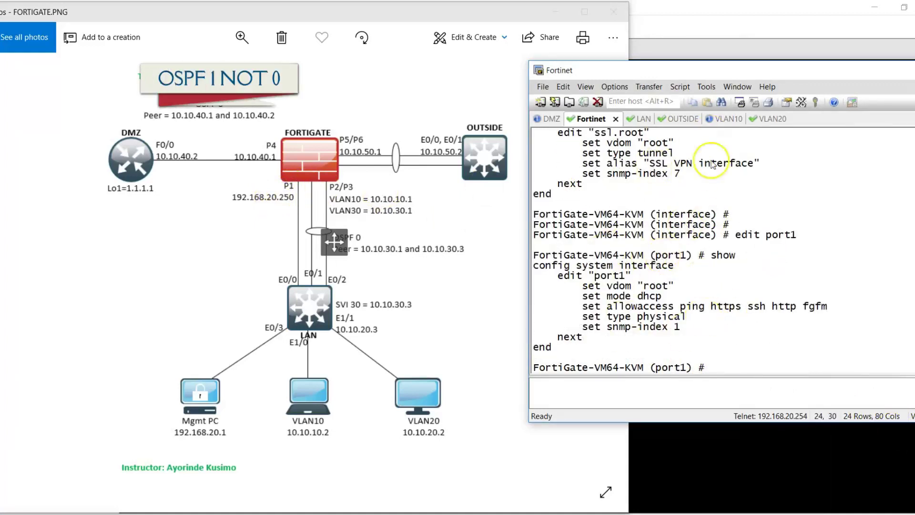
- Page through port1's full configuration, then redisplay its brief settings
{"action": "type", "text": "show"}
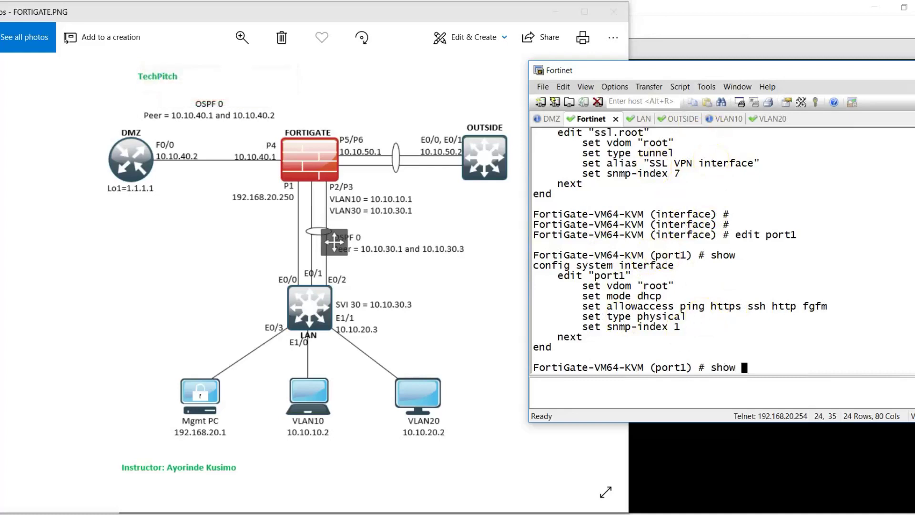
{"action": "type", "text": " full"}
{"action": "key", "text": "Tab"}
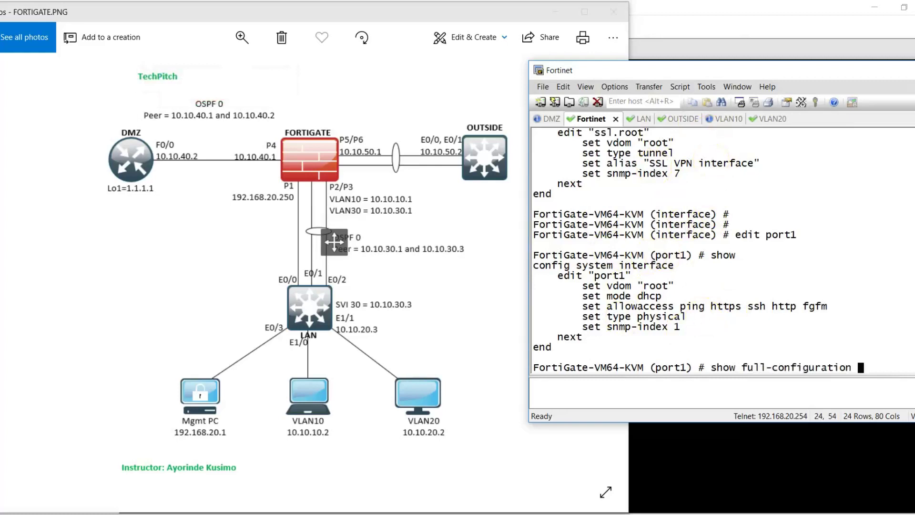
{"action": "key", "text": "Return"}
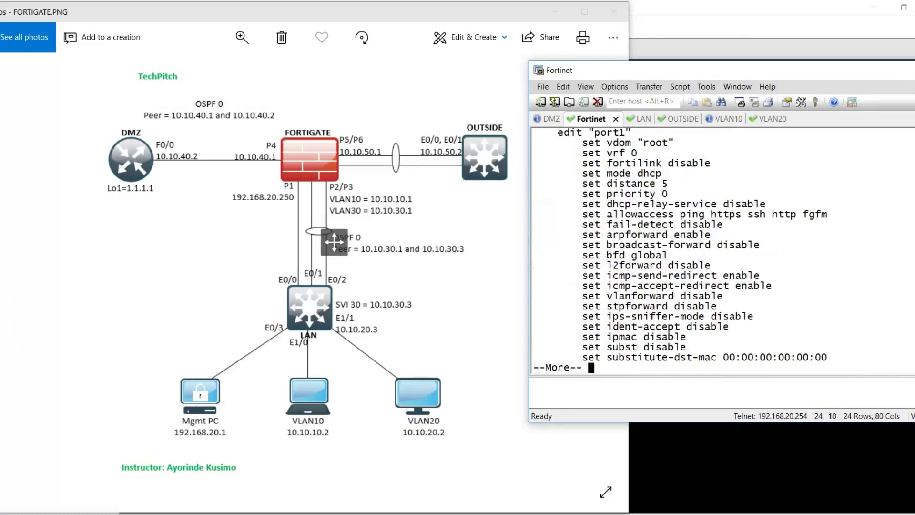
{"action": "key", "text": "Return"}
{"action": "key", "text": "Return"}
{"action": "key", "text": "Return"}
{"action": "key", "text": "Return"}
{"action": "key", "text": "Return"}
{"action": "key", "text": "Return"}
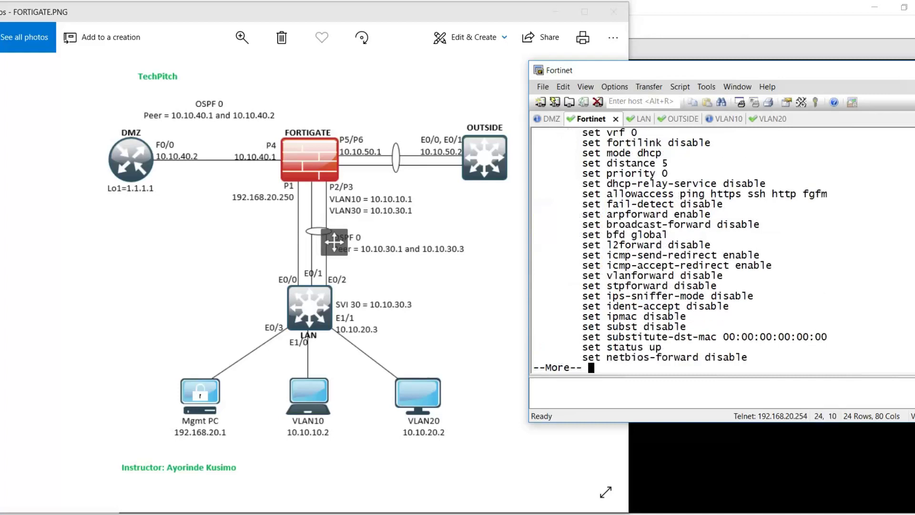
{"action": "key", "text": "space"}
{"action": "key", "text": "space"}
{"action": "key", "text": "space"}
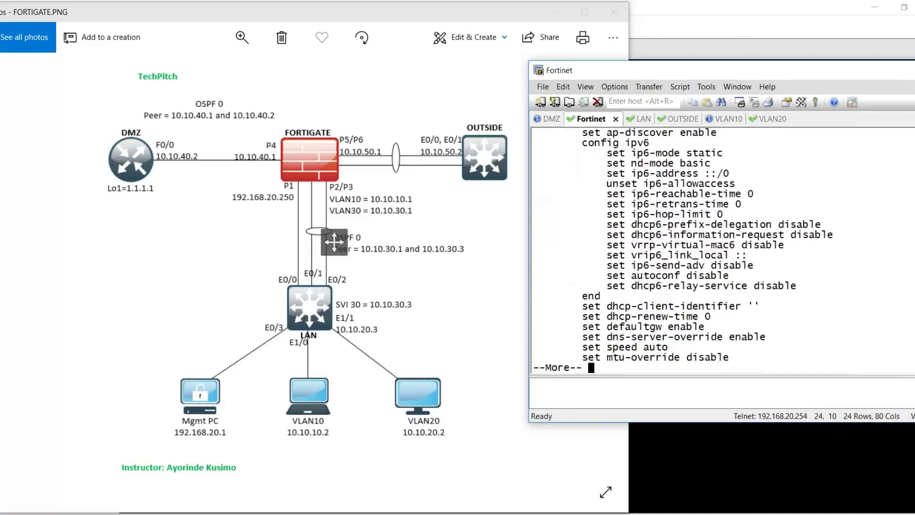
{"action": "key", "text": "Return"}
{"action": "key", "text": "Return"}
{"action": "type", "text": "show"}
{"action": "key", "text": "Return"}
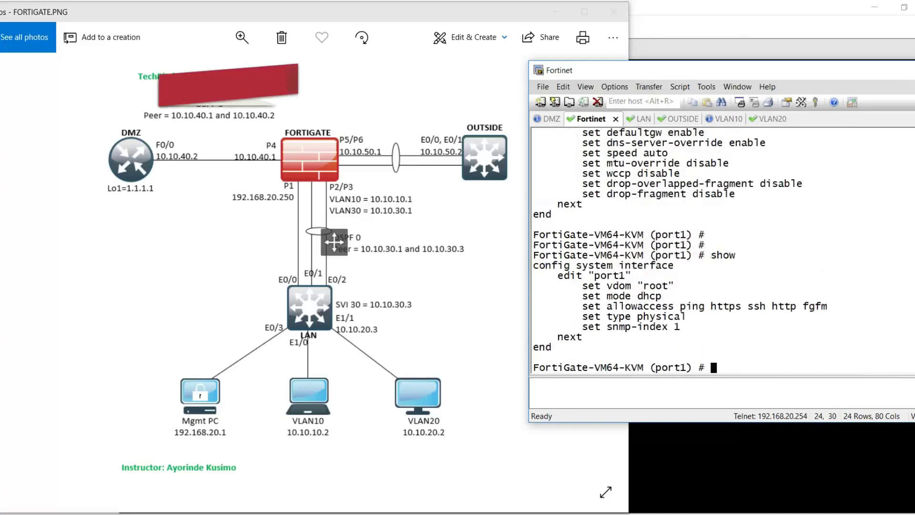
{"action": "left_click_drag", "start_coordinate": [582, 286], "coordinate": [673, 290]}
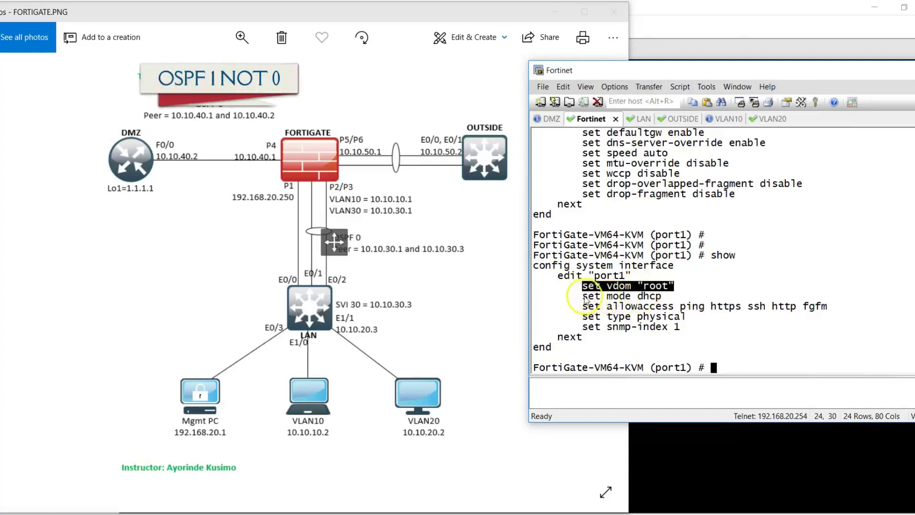
{"action": "left_click_drag", "start_coordinate": [576, 295], "coordinate": [665, 297]}
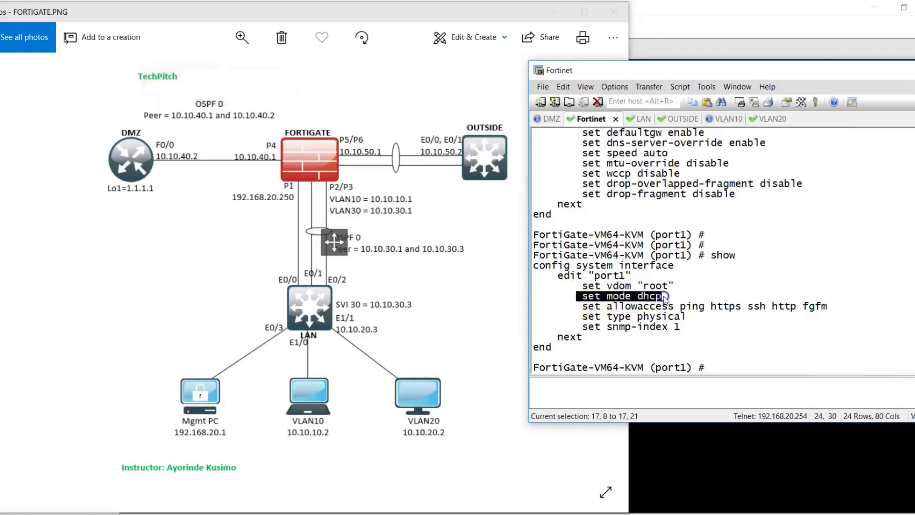
{"action": "left_click_drag", "start_coordinate": [577, 306], "coordinate": [826, 309]}
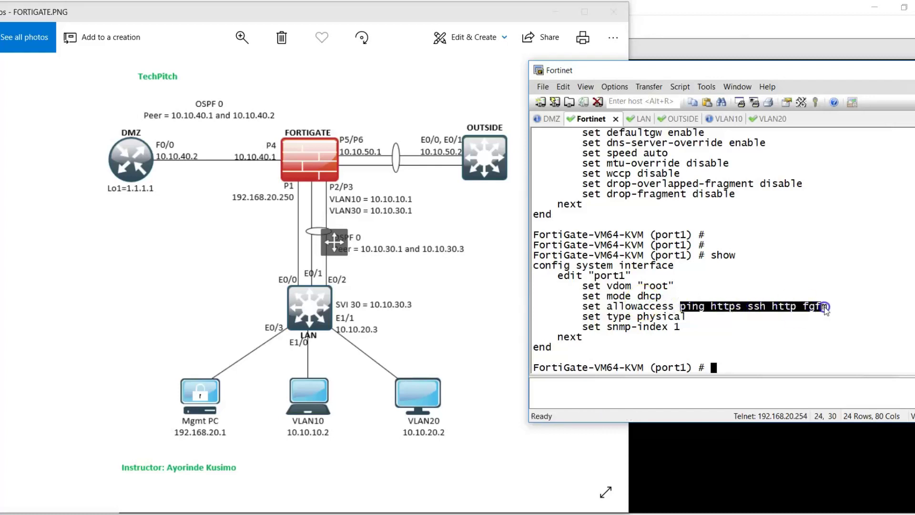
{"action": "left_click", "coordinate": [711, 308]}
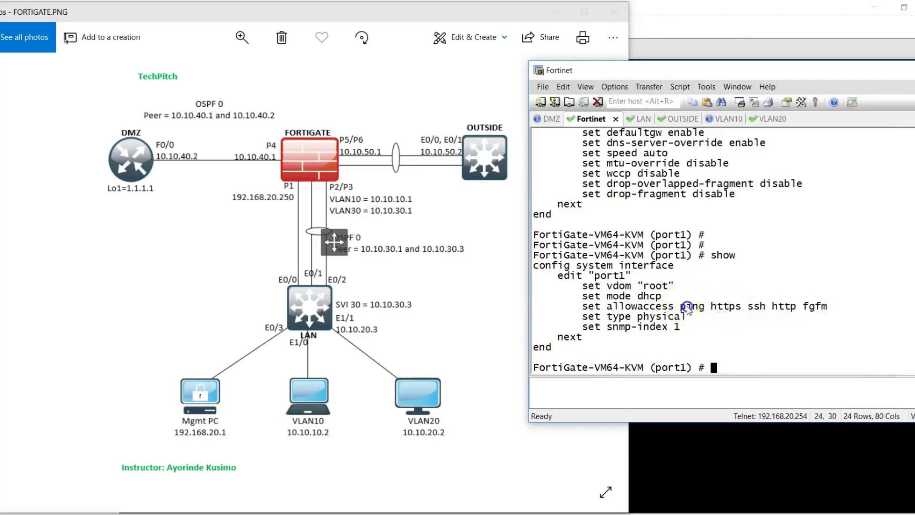
{"action": "left_click_drag", "start_coordinate": [682, 307], "coordinate": [739, 310]}
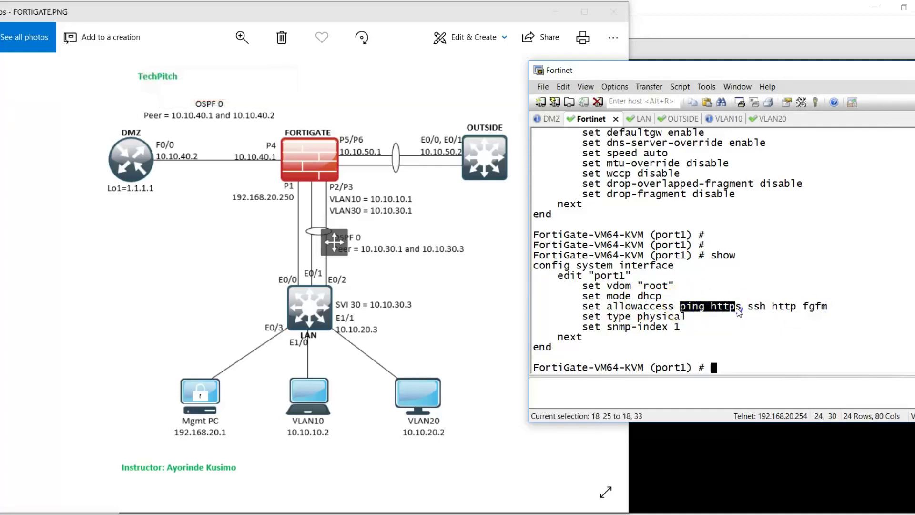
{"action": "left_click_drag", "start_coordinate": [739, 310], "coordinate": [825, 309]}
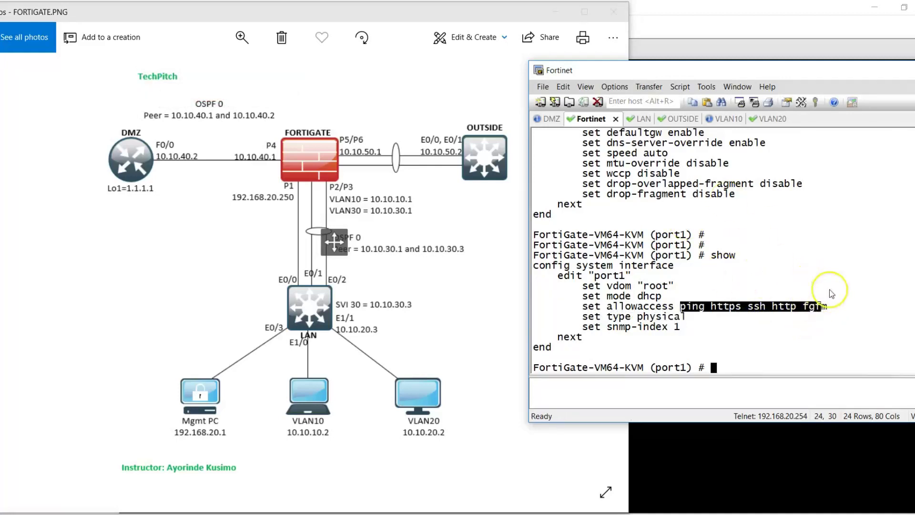
{"action": "left_click", "coordinate": [832, 306]}
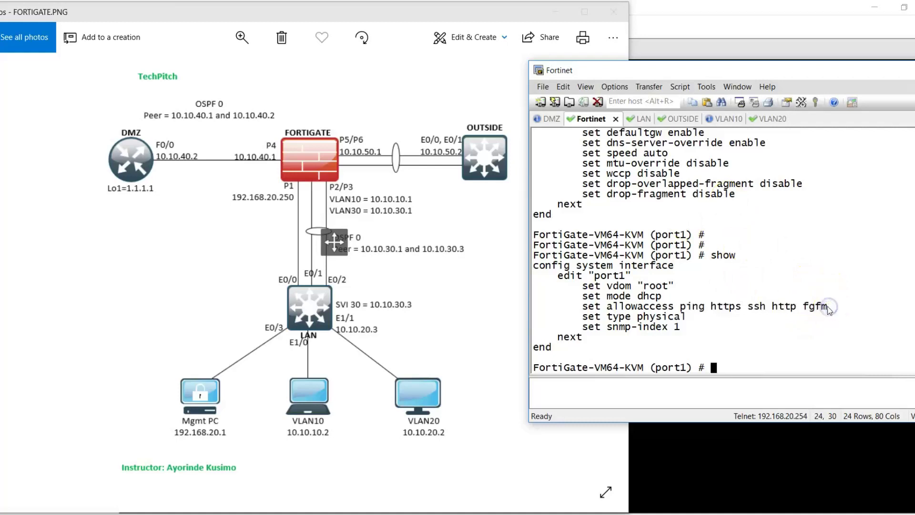
{"action": "left_click_drag", "start_coordinate": [832, 307], "coordinate": [805, 310]}
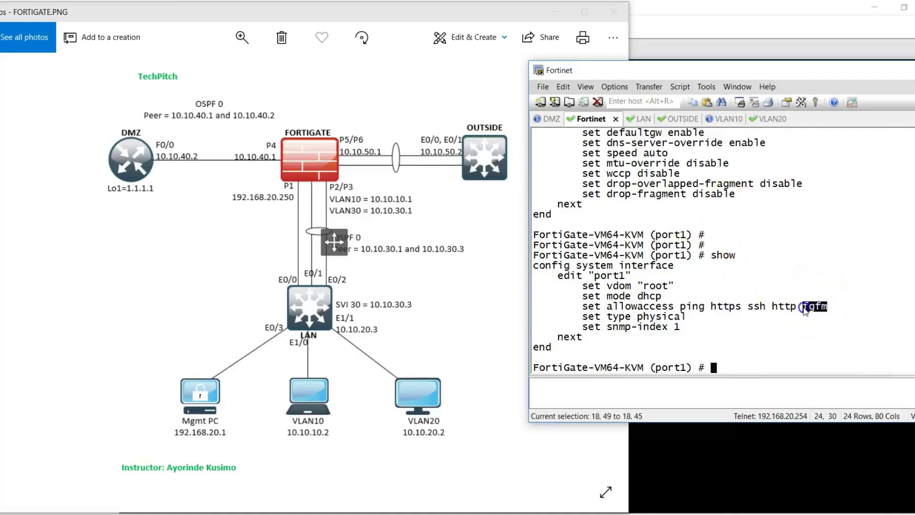
{"action": "left_click", "coordinate": [805, 310]}
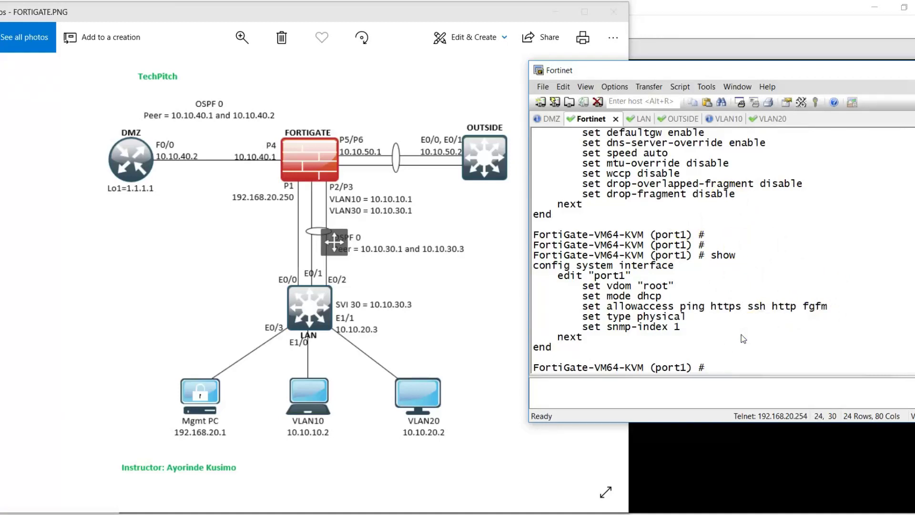
- Try setting port1's IP to 192.168.20.250 255.255.255.0, which fails because it is DHCP
{"action": "type", "text": "set ip 192.168.20"}
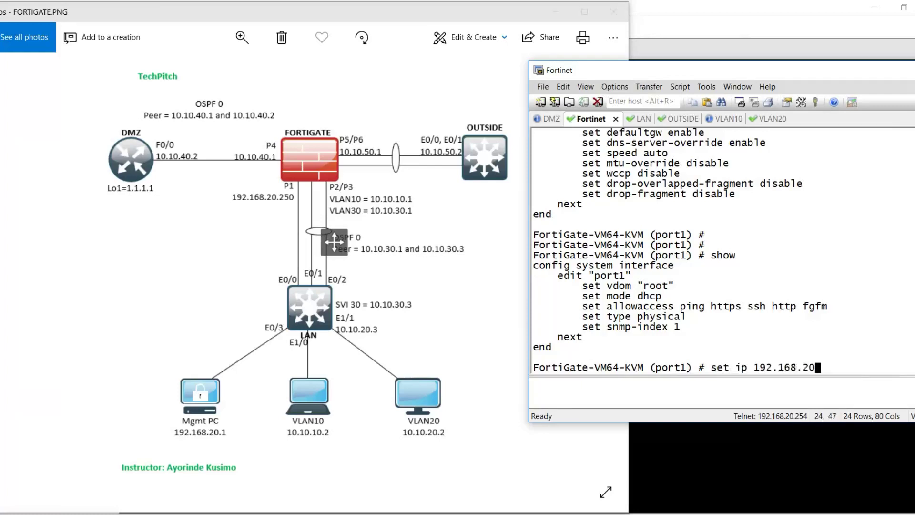
{"action": "type", "text": ".250"}
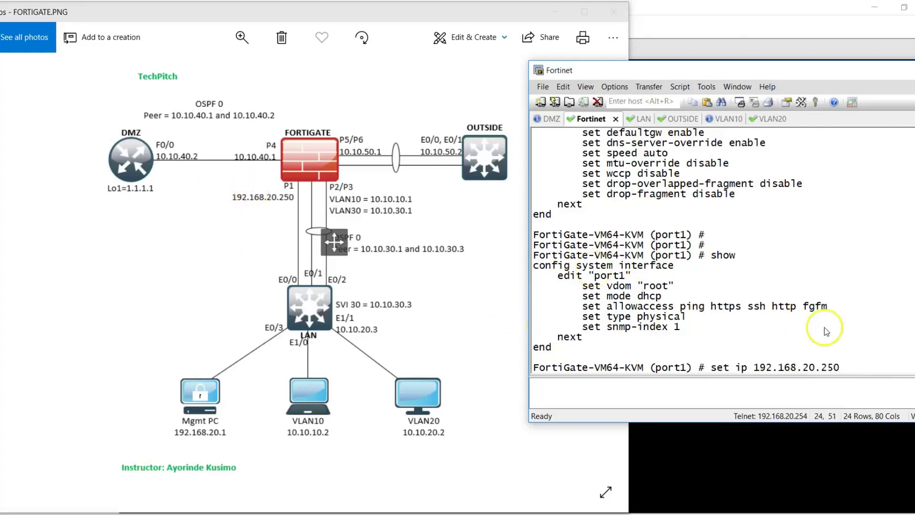
{"action": "type", "text": " 255.255.255"}
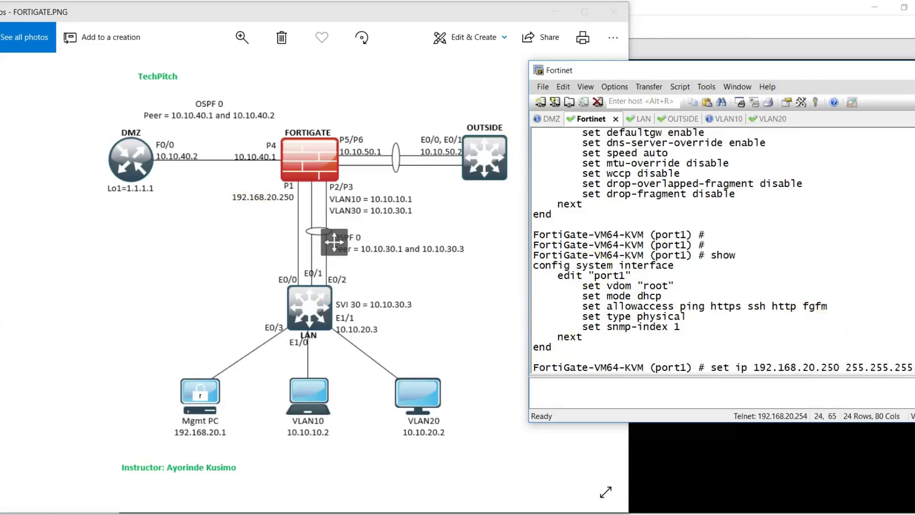
{"action": "key", "text": "Return"}
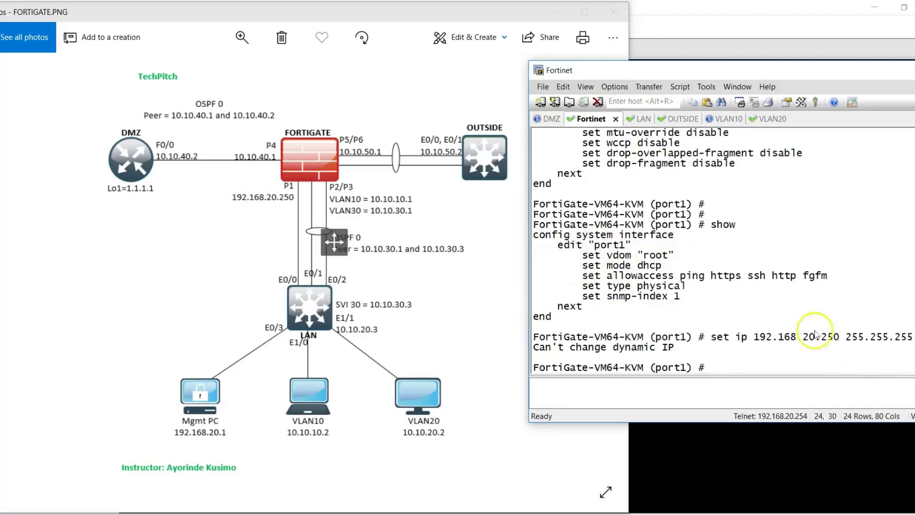
{"action": "left_click_drag", "start_coordinate": [576, 348], "coordinate": [638, 351]}
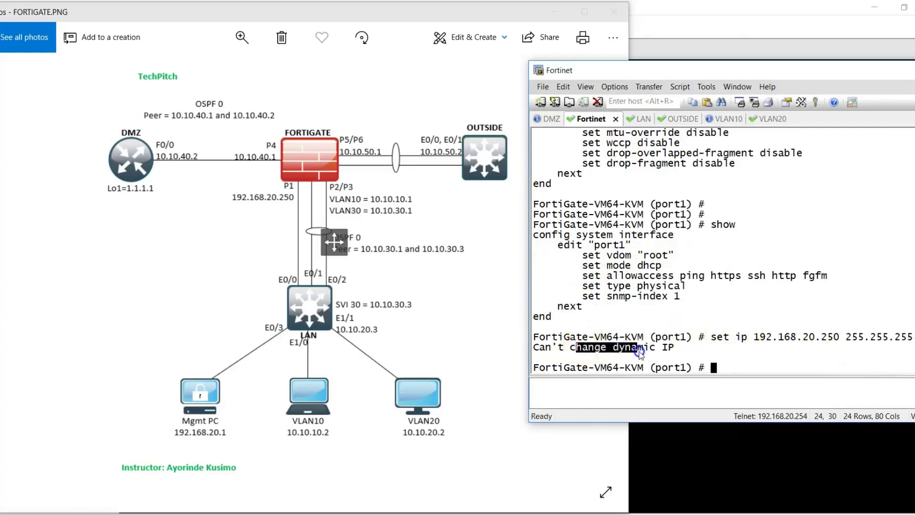
{"action": "left_click_drag", "start_coordinate": [582, 266], "coordinate": [663, 267]}
{"action": "left_click", "coordinate": [729, 264]}
- Set port1 to static mode, reapply IP 192.168.20.250 255.255.255.0, and show it
{"action": "type", "text": "se"}
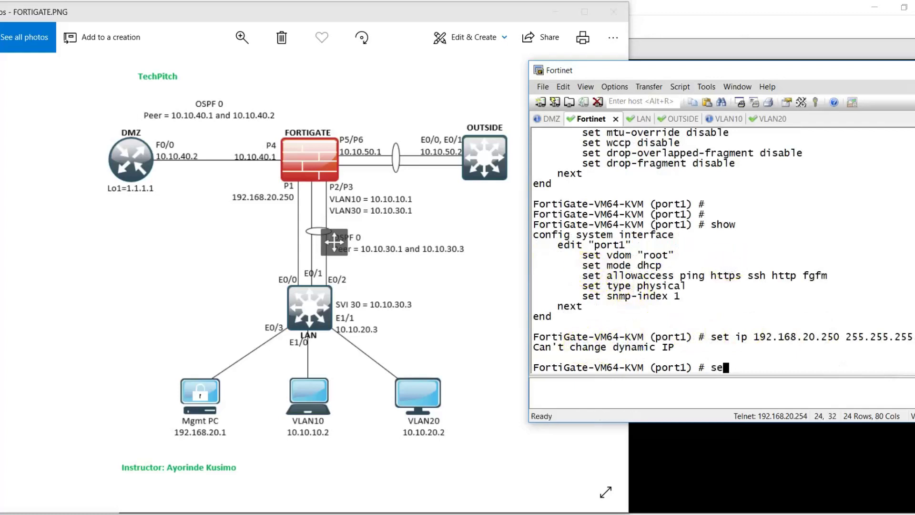
{"action": "type", "text": "t mode"}
{"action": "key", "text": "question"}
{"action": "type", "text": "sta"}
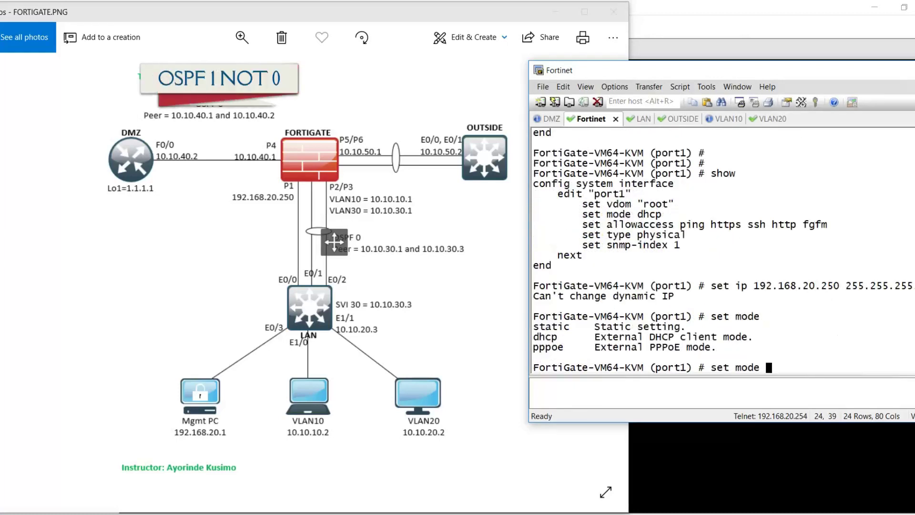
{"action": "type", "text": "tic"}
{"action": "key", "text": "Return"}
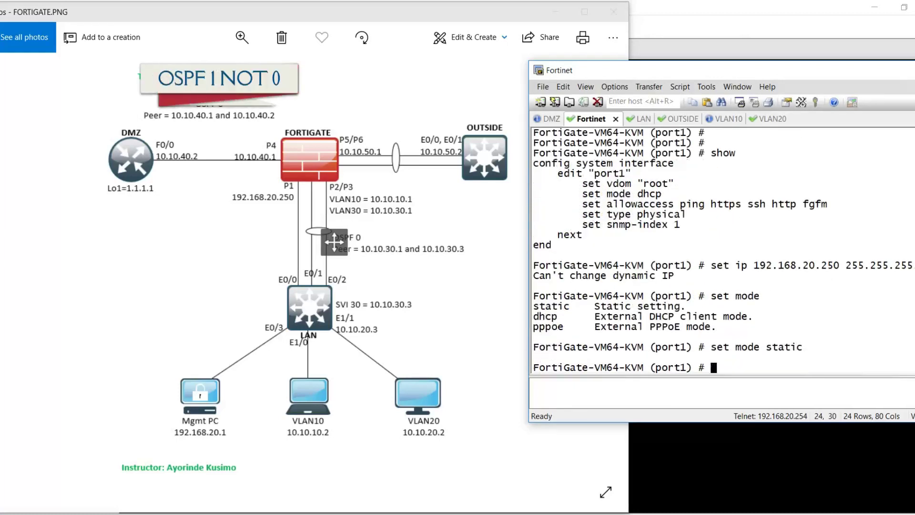
{"action": "key", "text": "Up"}
{"action": "key", "text": "Up"}
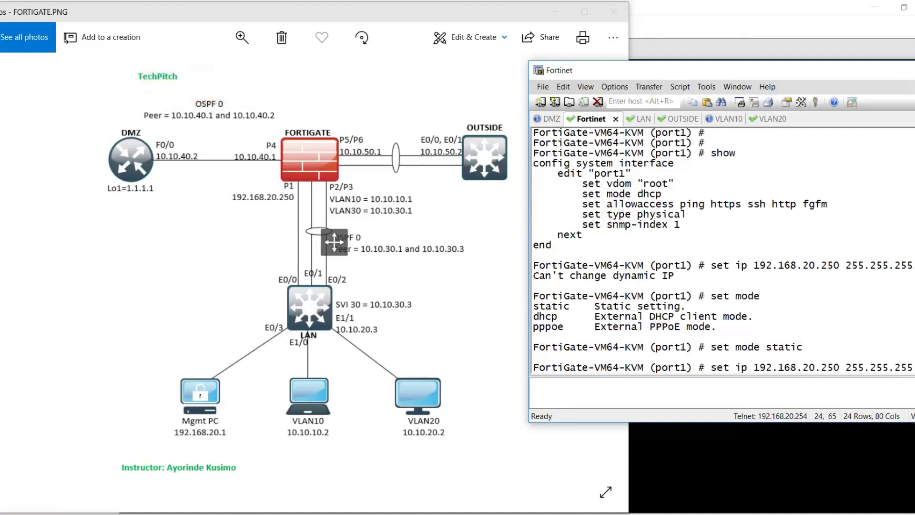
{"action": "key", "text": "Return"}
{"action": "key", "text": "Return"}
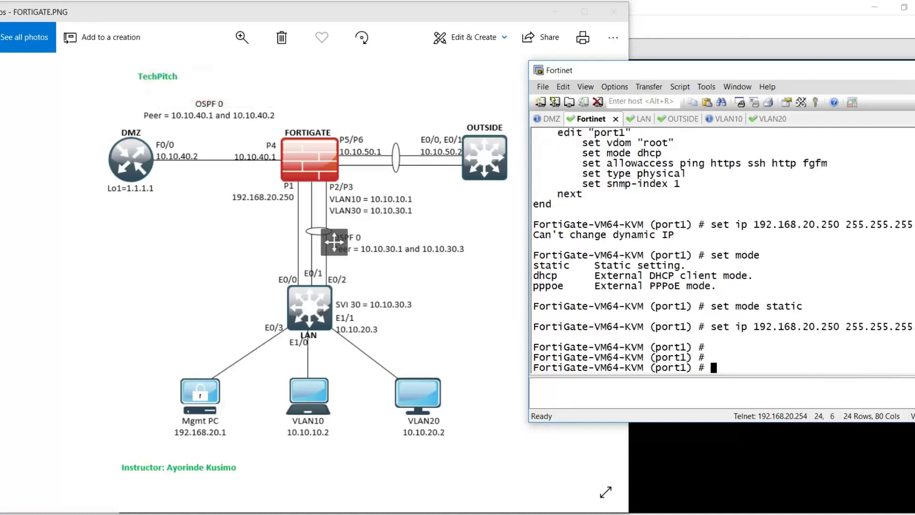
{"action": "type", "text": "show"}
{"action": "key", "text": "Return"}
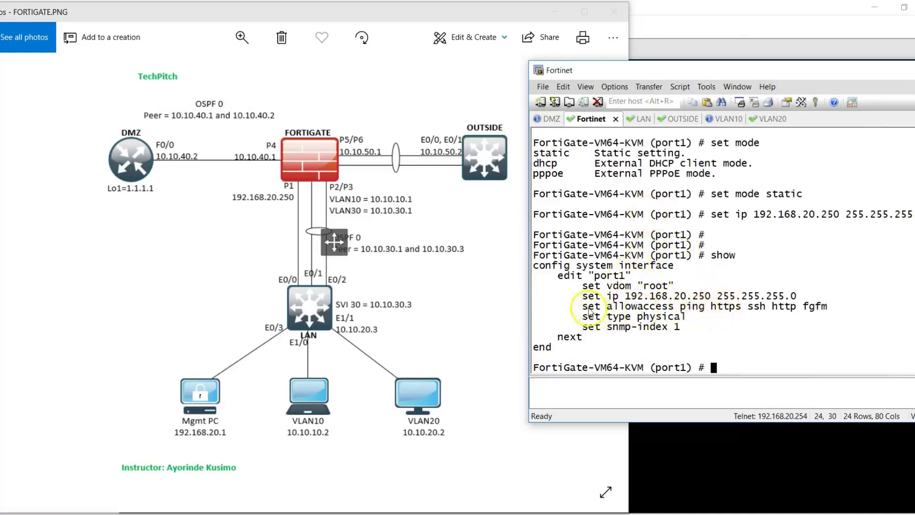
- Set port1's allowaccess to ping https ssh http, dropping fgfm, and confirm with show
{"action": "left_click_drag", "start_coordinate": [590, 306], "coordinate": [682, 308]}
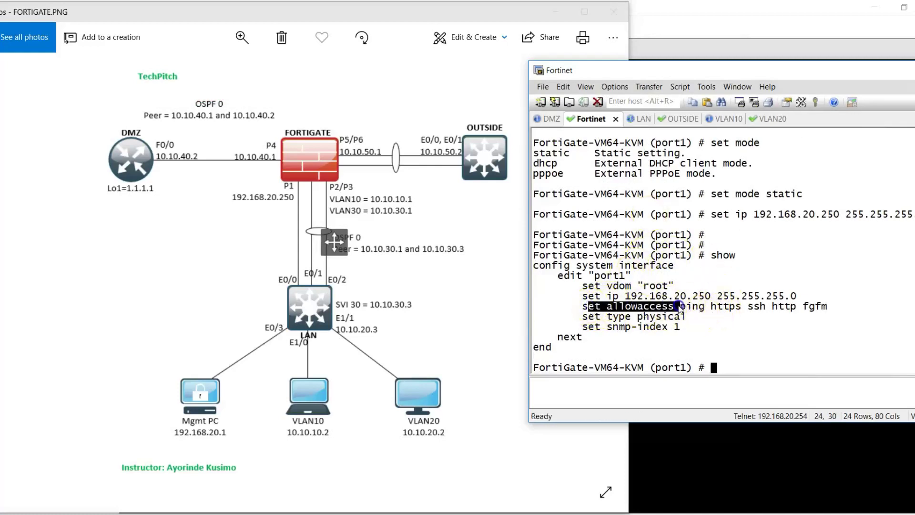
{"action": "left_click", "coordinate": [744, 325]}
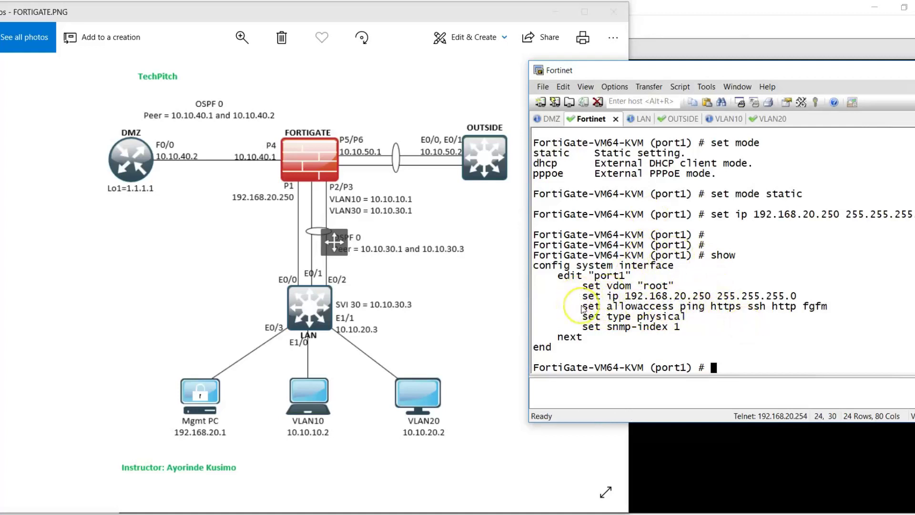
{"action": "left_click_drag", "start_coordinate": [585, 308], "coordinate": [795, 311]}
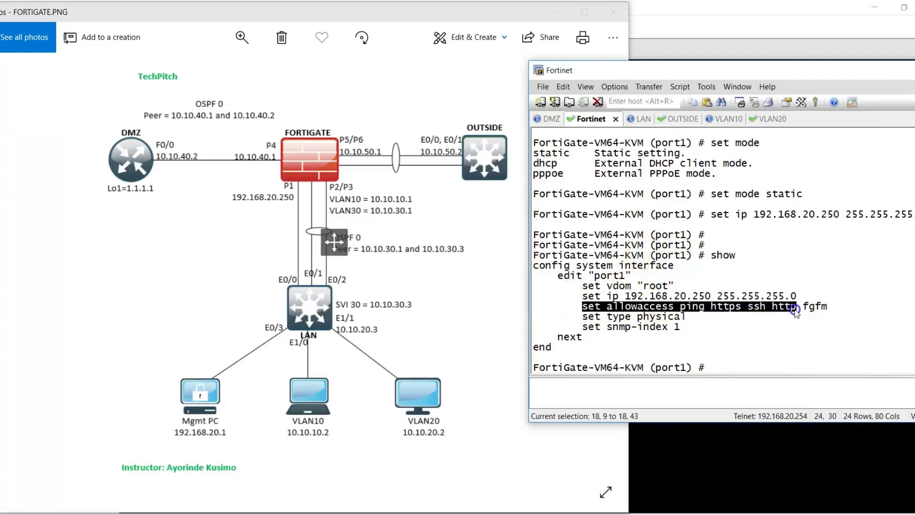
{"action": "right_click", "coordinate": [771, 339]}
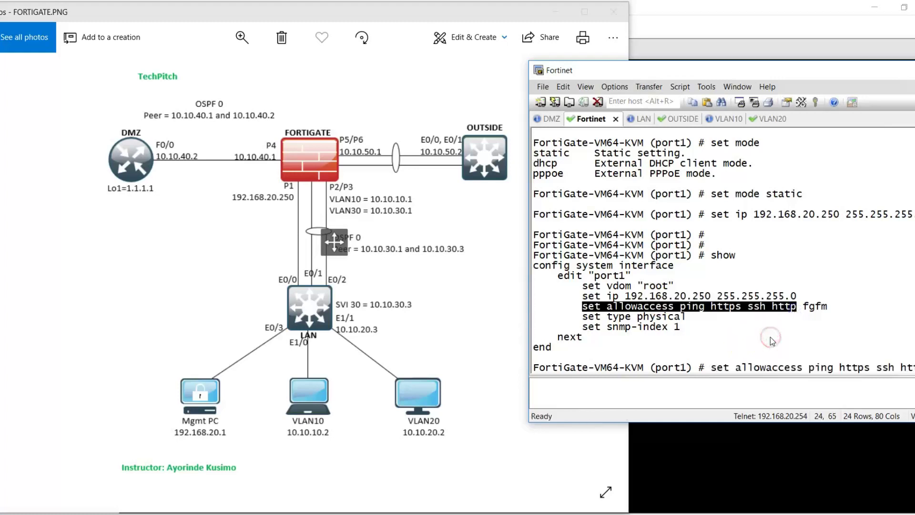
{"action": "key", "text": "Return"}
{"action": "key", "text": "Return"}
{"action": "key", "text": "Return"}
{"action": "type", "text": "show"}
{"action": "key", "text": "Return"}
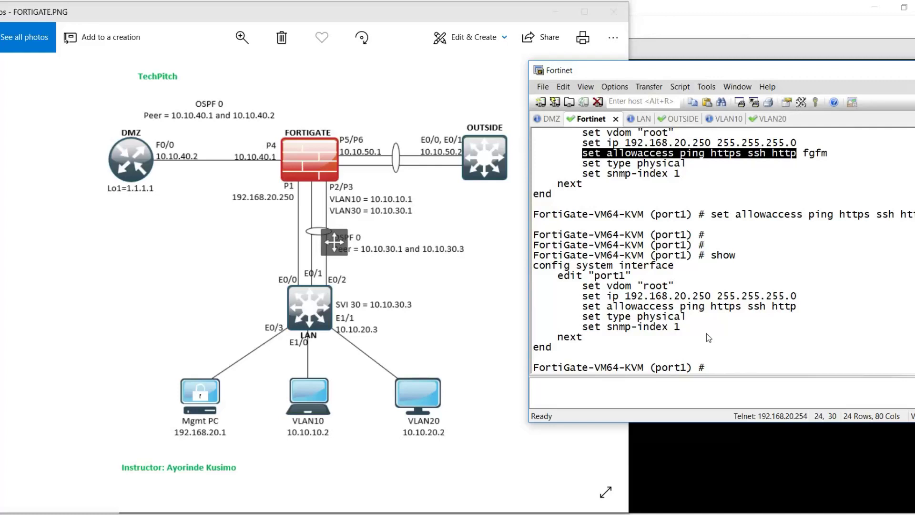
- After failed 'config router static' attempts, run 'end' to exit port1's interface configuration
{"action": "type", "text": "config router s"}
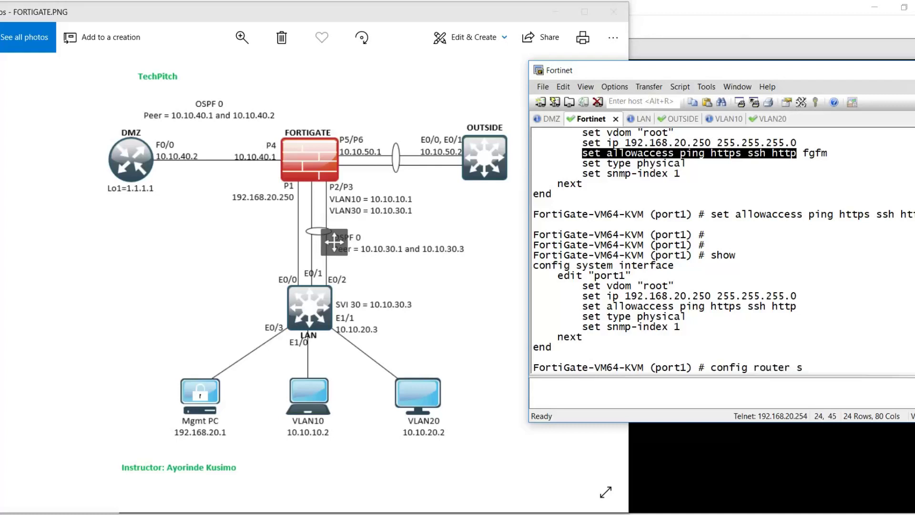
{"action": "type", "text": "tatic"}
{"action": "key", "text": "Return"}
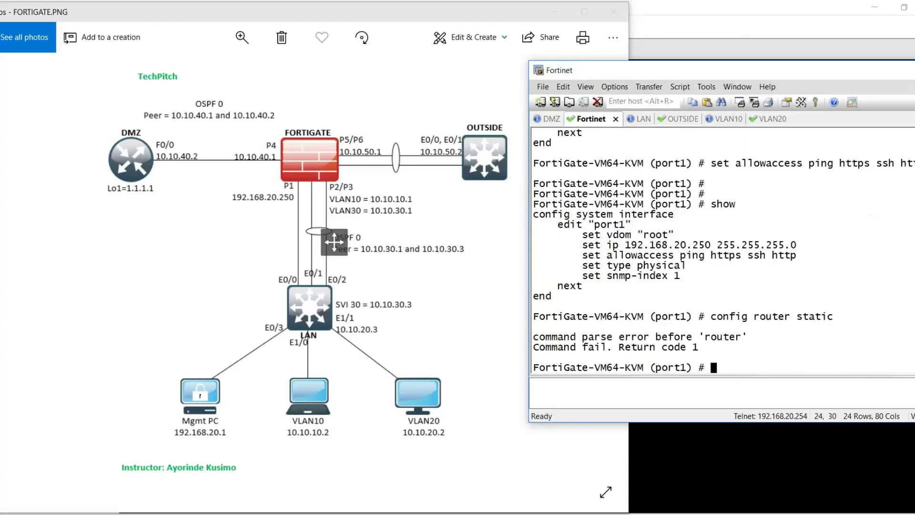
{"action": "key", "text": "Return"}
{"action": "key", "text": "Return"}
{"action": "type", "text": "co"}
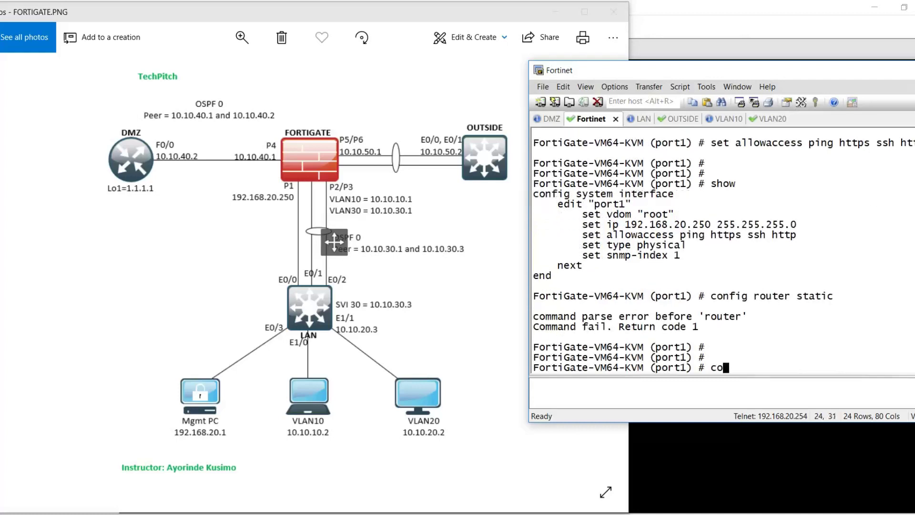
{"action": "type", "text": "nfig router"}
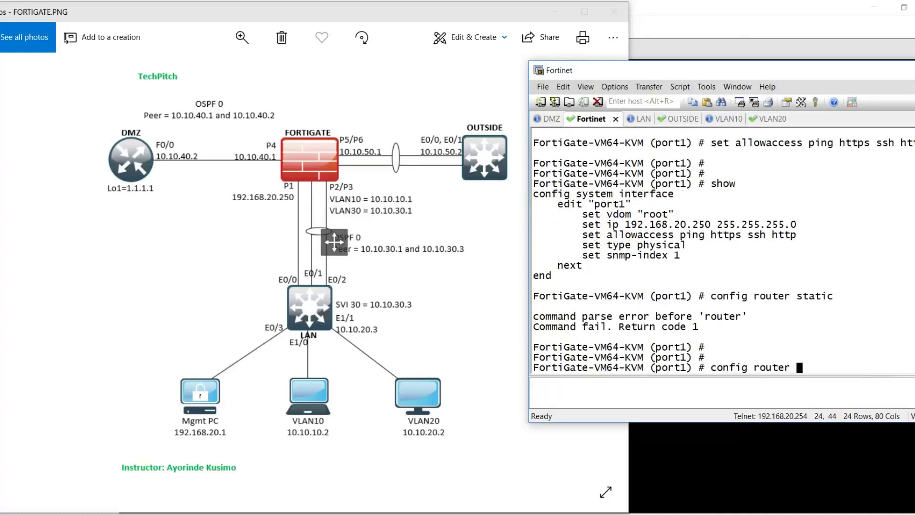
{"action": "key", "text": "Return"}
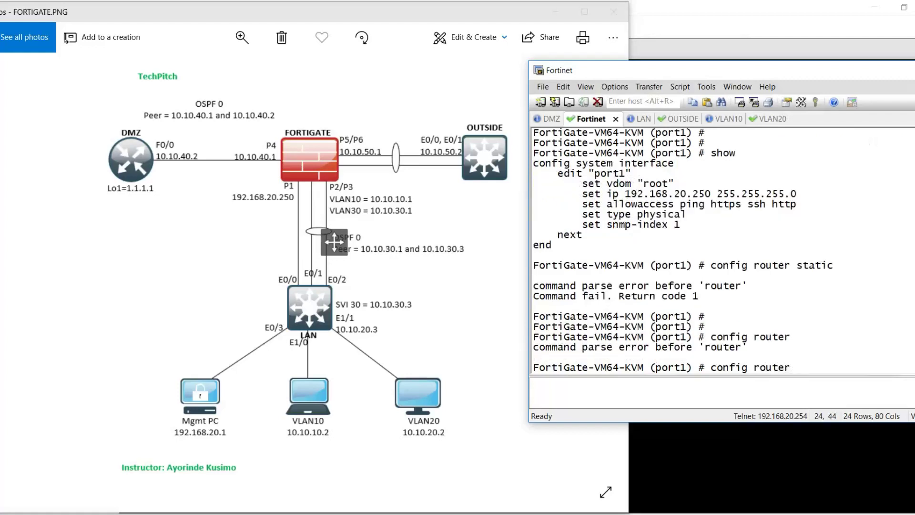
{"action": "key", "text": "BackSpace"}
{"action": "key", "text": "BackSpace"}
{"action": "key", "text": "BackSpace"}
{"action": "key", "text": "BackSpace"}
{"action": "key", "text": "BackSpace"}
{"action": "key", "text": "BackSpace"}
{"action": "key", "text": "BackSpace"}
{"action": "type", "text": "static"}
{"action": "key", "text": "Return"}
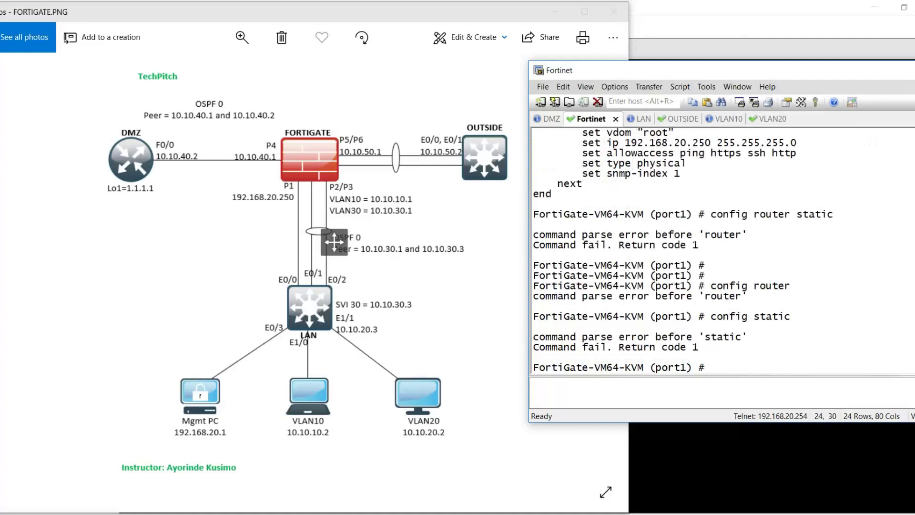
{"action": "type", "text": "config static"}
{"action": "key", "text": "Return"}
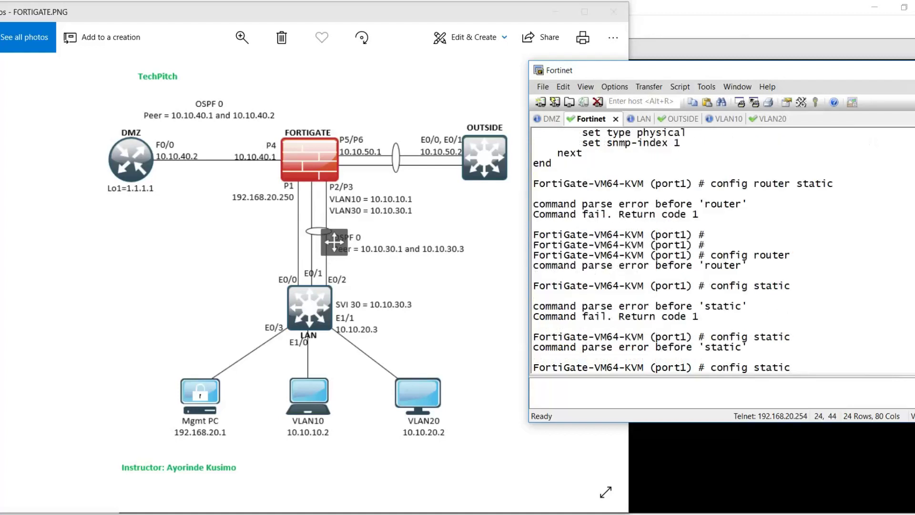
{"action": "key", "text": "BackSpace"}
{"action": "key", "text": "BackSpace"}
{"action": "key", "text": "BackSpace"}
{"action": "key", "text": "BackSpace"}
{"action": "key", "text": "BackSpace"}
{"action": "key", "text": "BackSpace"}
{"action": "key", "text": "BackSpace"}
{"action": "key", "text": "BackSpace"}
{"action": "key", "text": "BackSpace"}
{"action": "key", "text": "BackSpace"}
{"action": "key", "text": "BackSpace"}
{"action": "key", "text": "BackSpace"}
{"action": "key", "text": "BackSpace"}
{"action": "key", "text": "BackSpace"}
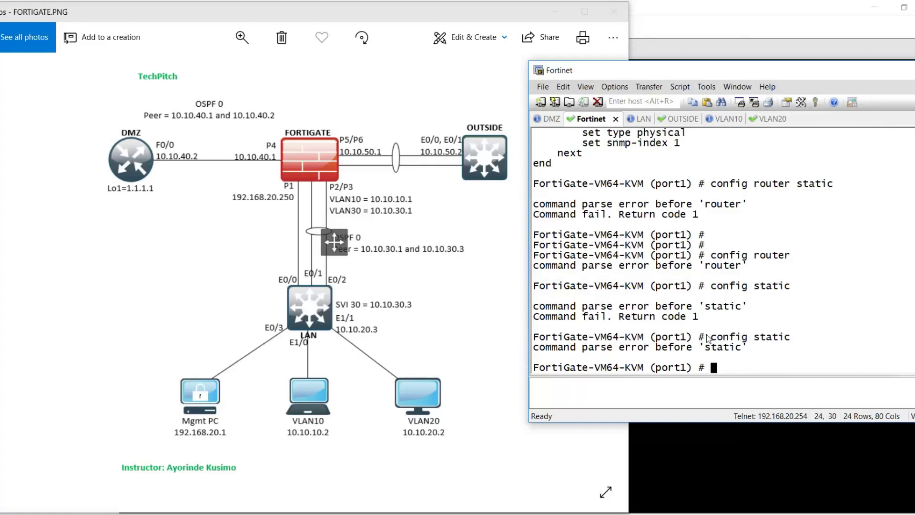
{"action": "type", "text": "end"}
{"action": "key", "text": "Return"}
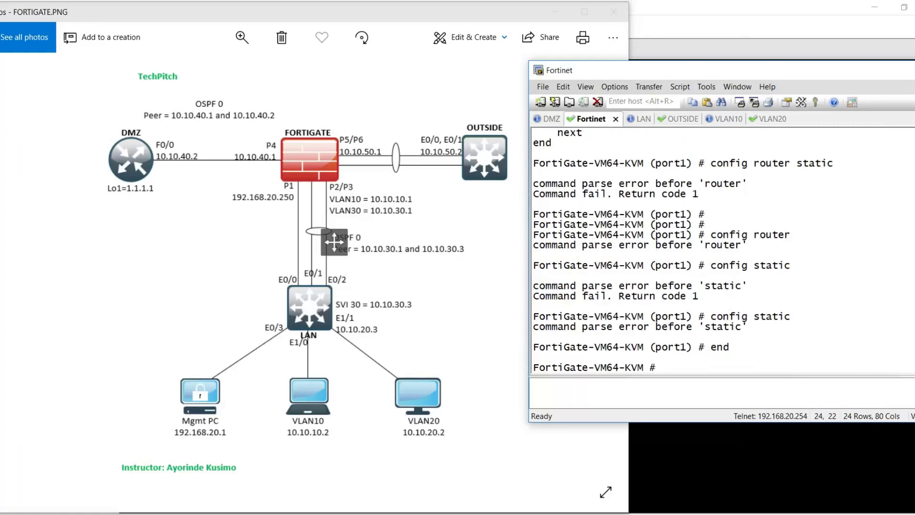
- Enter 'config router static' and create route entry 1
{"action": "key", "text": "Return"}
{"action": "key", "text": "Return"}
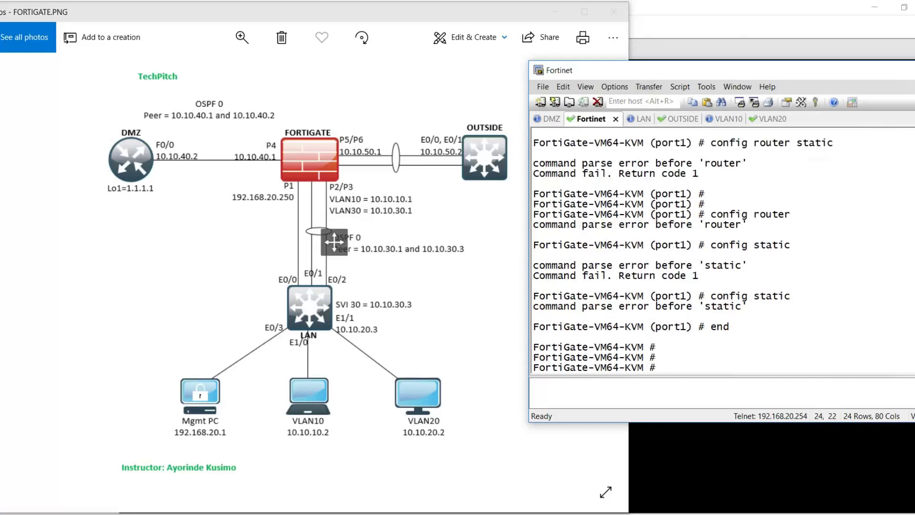
{"action": "type", "text": "config rouiter stat"}
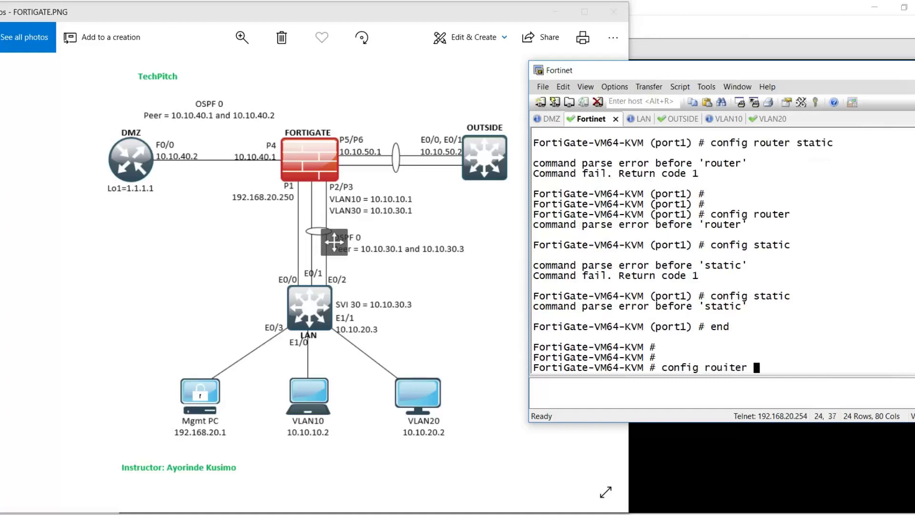
{"action": "key", "text": "BackSpace"}
{"action": "key", "text": "BackSpace"}
{"action": "key", "text": "BackSpace"}
{"action": "key", "text": "BackSpace"}
{"action": "key", "text": "BackSpace"}
{"action": "key", "text": "BackSpace"}
{"action": "key", "text": "BackSpace"}
{"action": "key", "text": "BackSpace"}
{"action": "key", "text": "BackSpace"}
{"action": "key", "text": "BackSpace"}
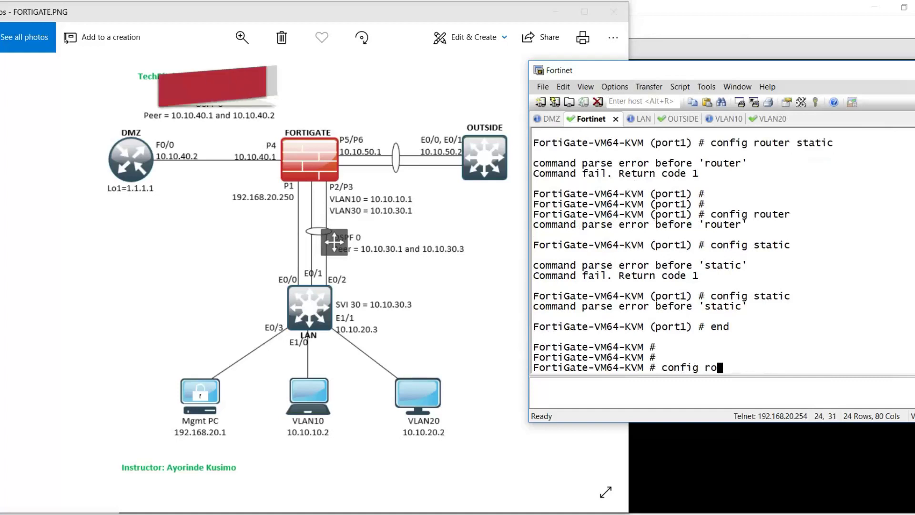
{"action": "type", "text": "uter static"}
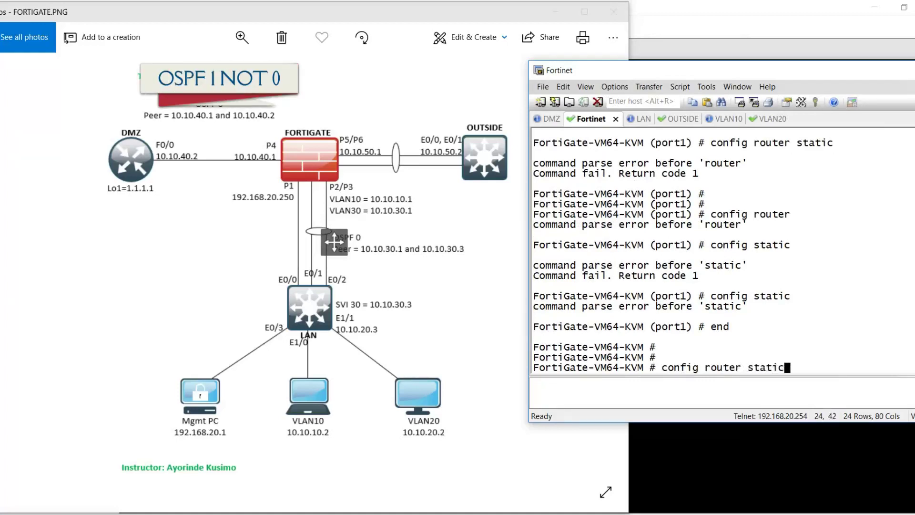
{"action": "key", "text": "Return"}
{"action": "key", "text": "question"}
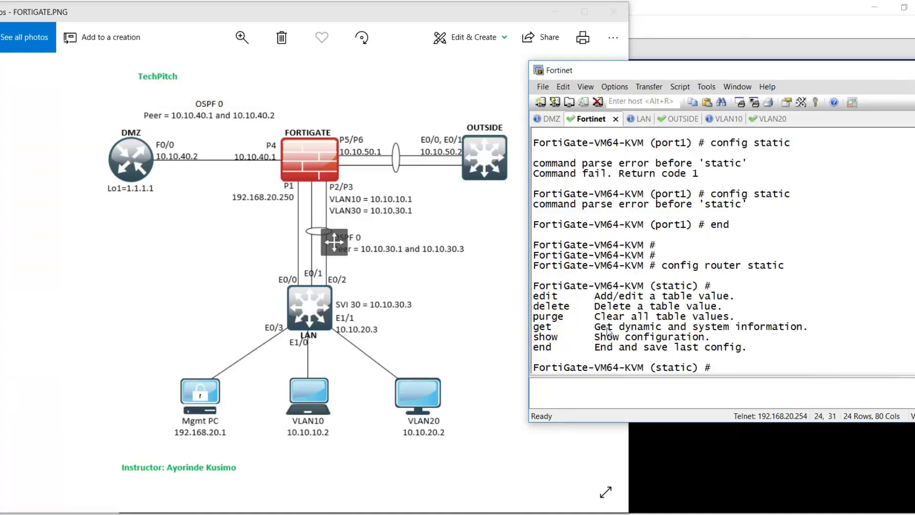
{"action": "left_click", "coordinate": [799, 302]}
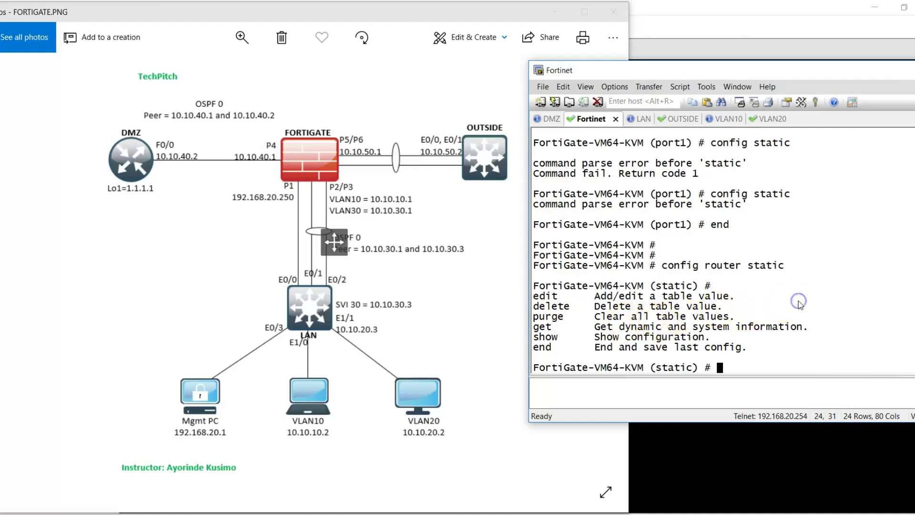
{"action": "type", "text": "edit "}
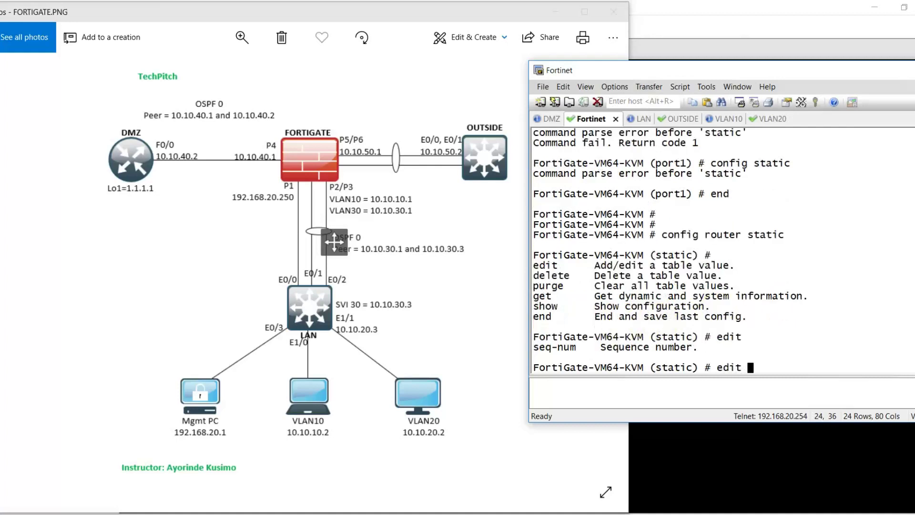
{"action": "type", "text": "?1"}
{"action": "key", "text": "Return"}
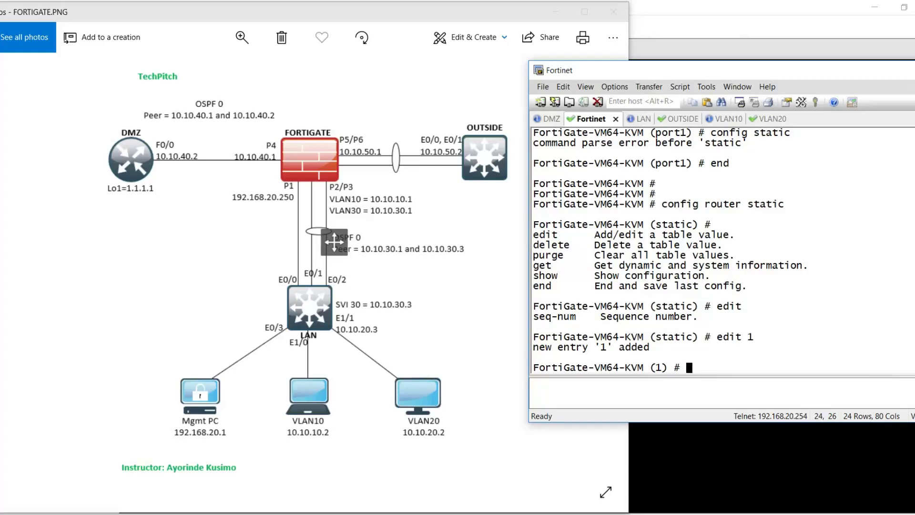
- Set route 1's device to port1 and show the route configuration
{"action": "type", "text": "set device"}
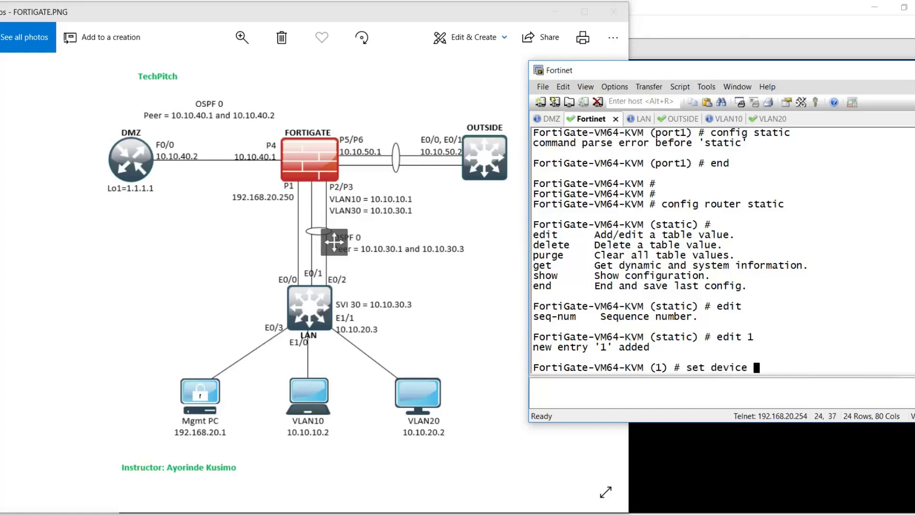
{"action": "key", "text": "question"}
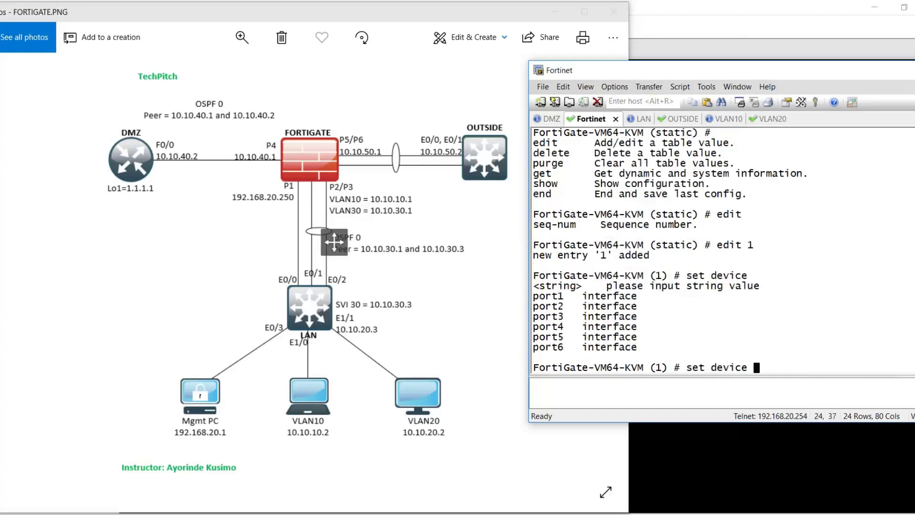
{"action": "type", "text": "port1"}
{"action": "key", "text": "Return"}
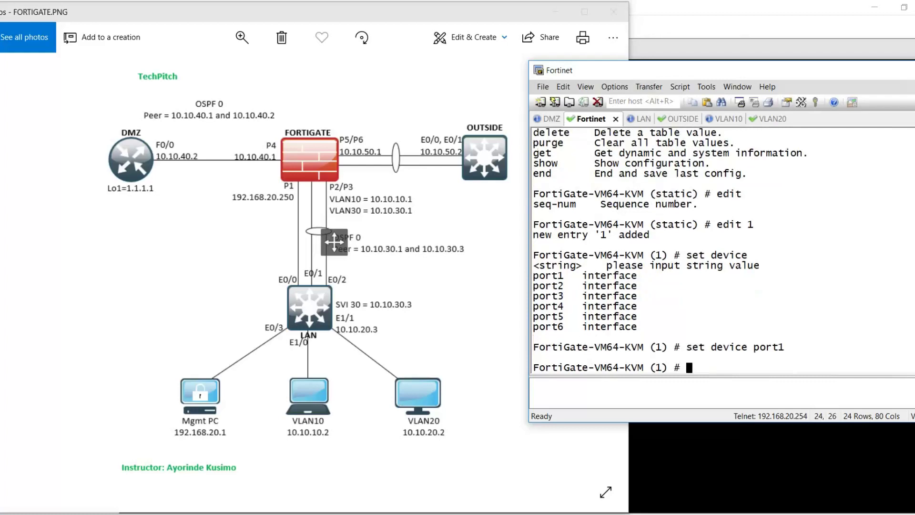
{"action": "type", "text": "show"}
{"action": "key", "text": "Return"}
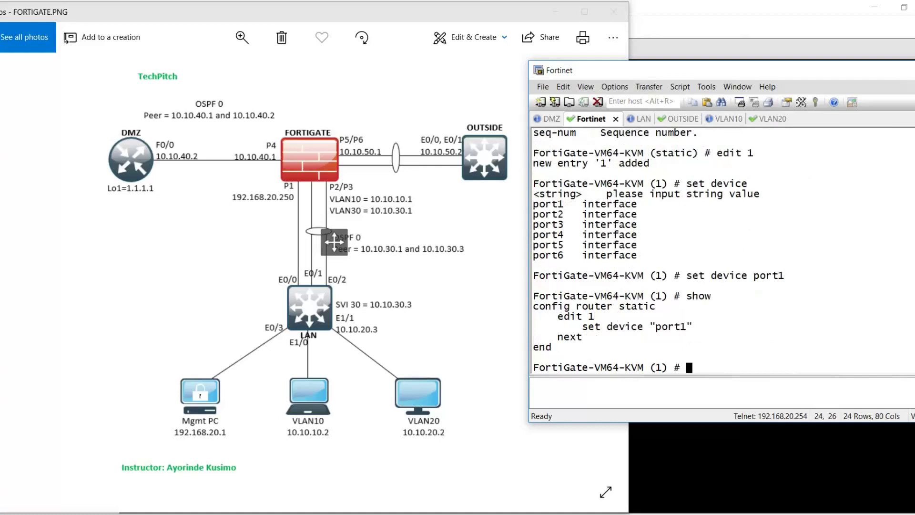
{"action": "type", "text": "set gateway"}
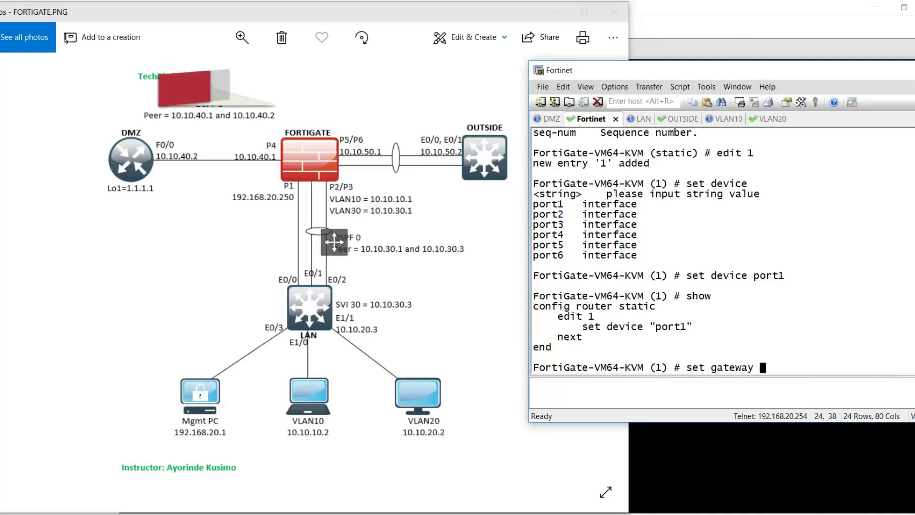
- Check the gateway value format, then end the static route configuration
{"action": "key", "text": "question"}
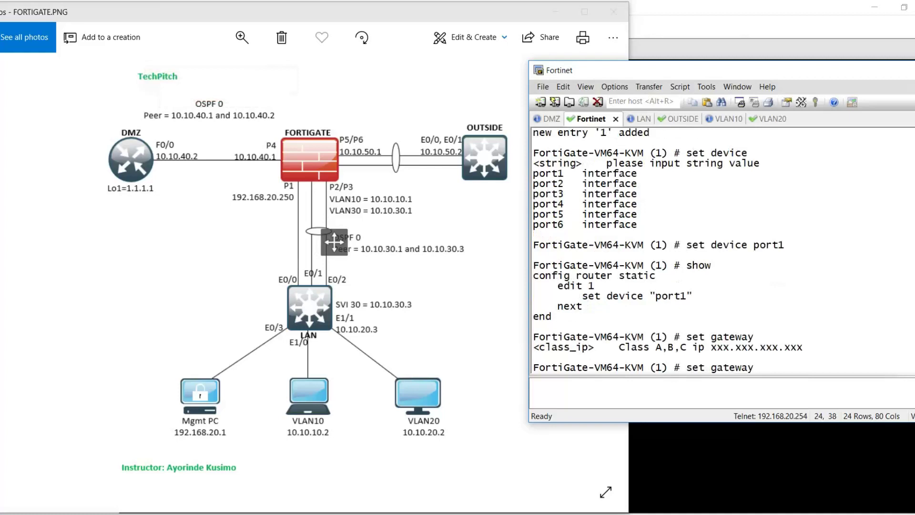
{"action": "key", "text": "BackSpace"}
{"action": "key", "text": "BackSpace"}
{"action": "key", "text": "BackSpace"}
{"action": "key", "text": "BackSpace"}
{"action": "key", "text": "BackSpace"}
{"action": "key", "text": "BackSpace"}
{"action": "key", "text": "BackSpace"}
{"action": "key", "text": "BackSpace"}
{"action": "key", "text": "BackSpace"}
{"action": "key", "text": "BackSpace"}
{"action": "key", "text": "BackSpace"}
{"action": "type", "text": "end"}
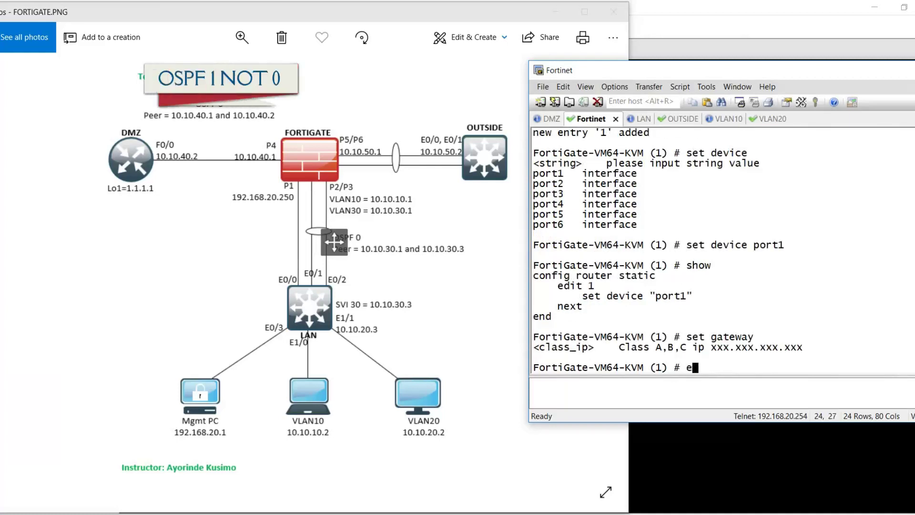
{"action": "key", "text": "Return"}
- Reopen 'config router static', edit entry 1, and set its device to port1 again
{"action": "type", "text": "config ro"}
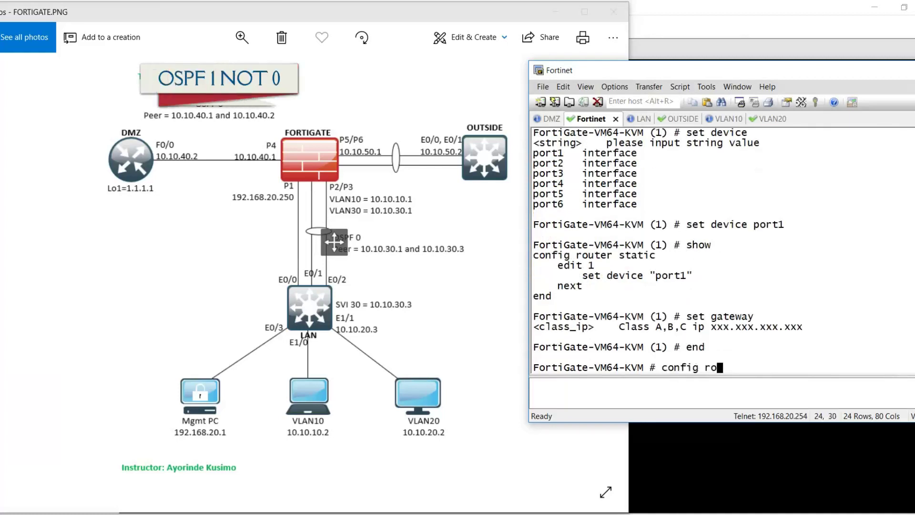
{"action": "type", "text": "uter static"}
{"action": "key", "text": "Return"}
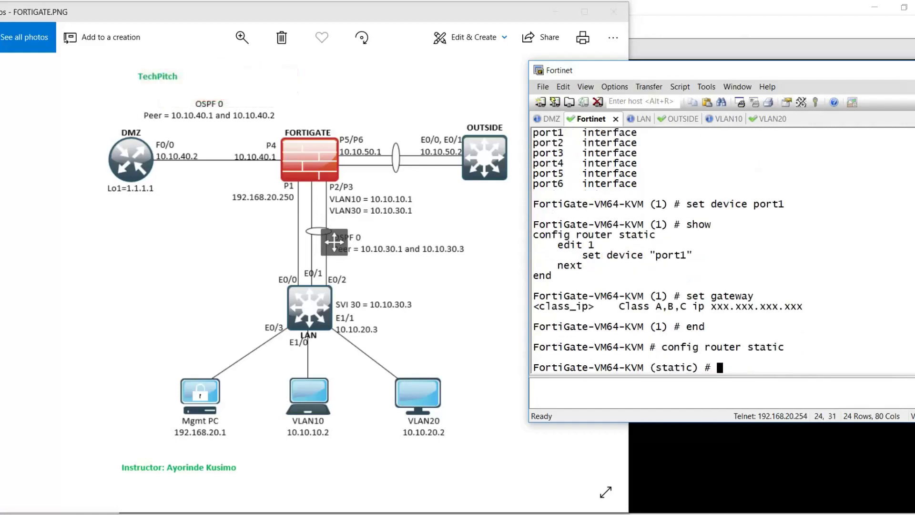
{"action": "type", "text": "edit 1"}
{"action": "key", "text": "Return"}
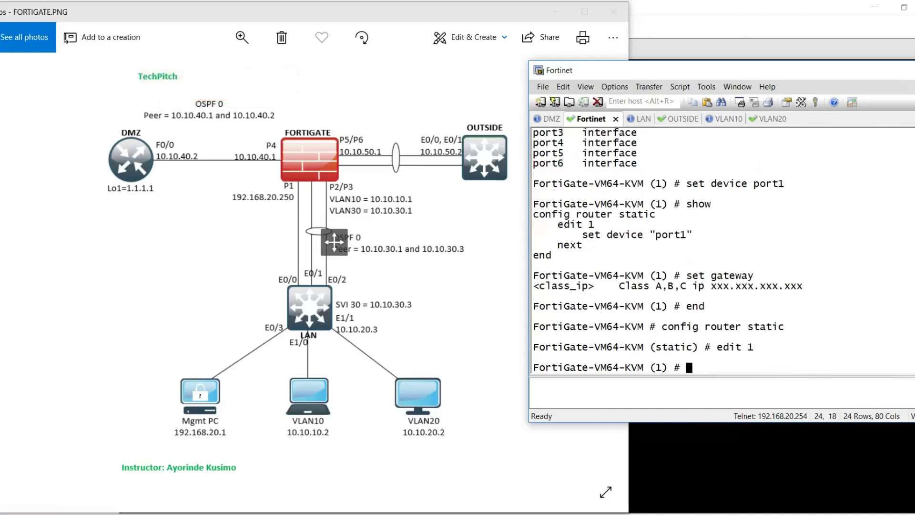
{"action": "type", "text": "set device"}
{"action": "key", "text": "question"}
{"action": "type", "text": "port1"}
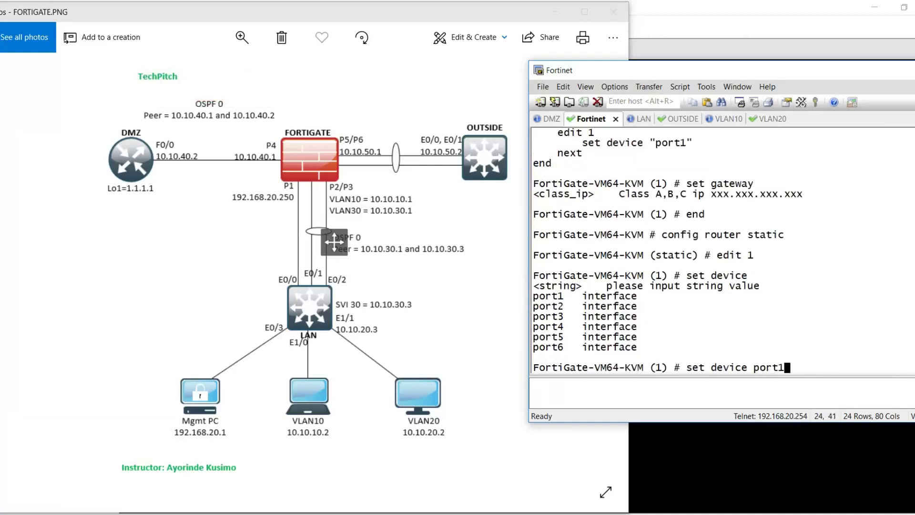
{"action": "key", "text": "Return"}
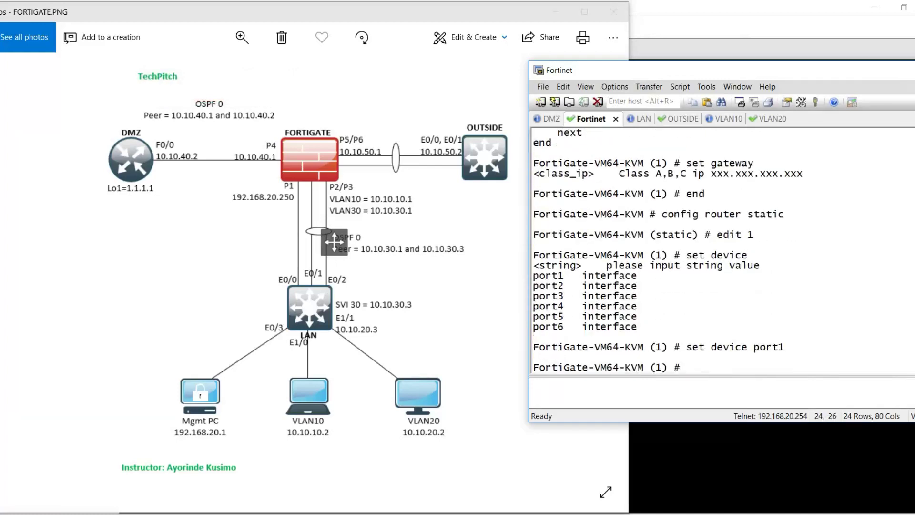
{"action": "type", "text": "set gateway"}
- Try gateway 192.168.20.250, then with mask 255.255.255.0, then end the route configuration
{"action": "key", "text": "question"}
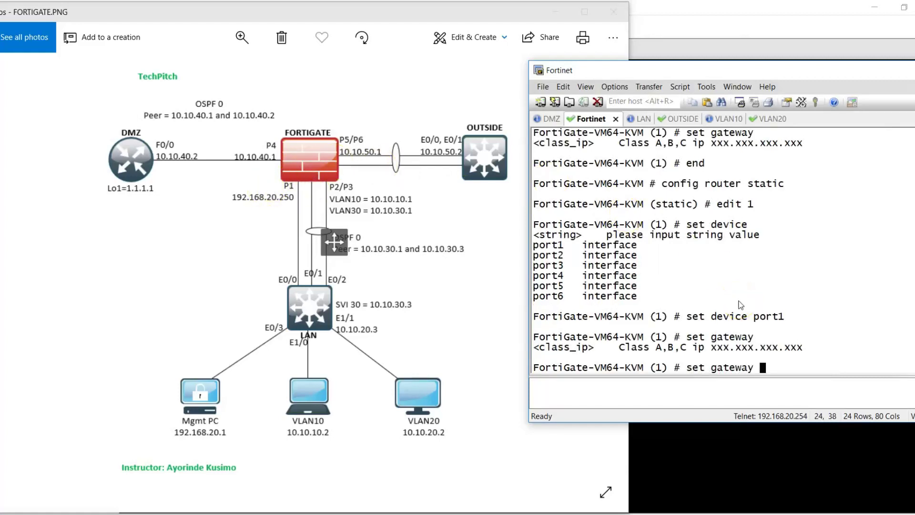
{"action": "type", "text": "192.168.20.250 2"}
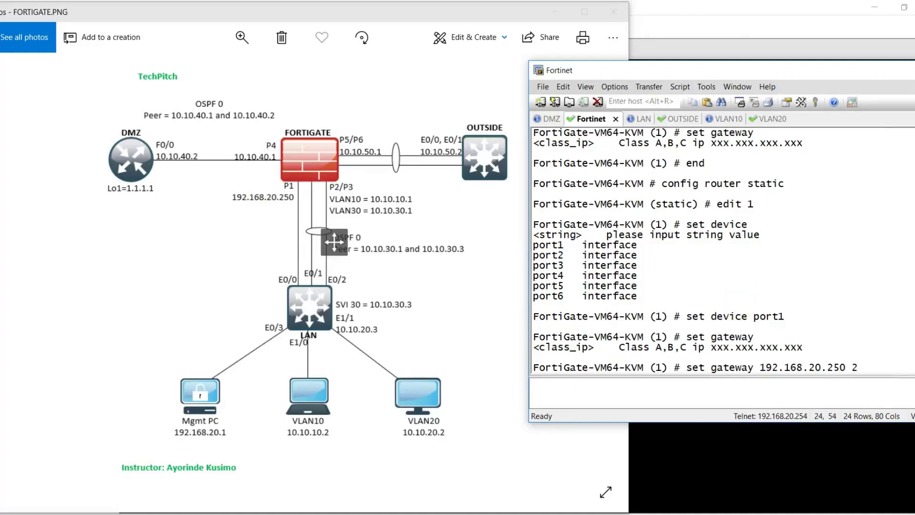
{"action": "type", "text": "55.255.25"}
{"action": "key", "text": "BackSpace"}
{"action": "key", "text": "BackSpace"}
{"action": "key", "text": "BackSpace"}
{"action": "key", "text": "BackSpace"}
{"action": "key", "text": "BackSpace"}
{"action": "key", "text": "BackSpace"}
{"action": "key", "text": "BackSpace"}
{"action": "key", "text": "BackSpace"}
{"action": "key", "text": "BackSpace"}
{"action": "key", "text": "BackSpace"}
{"action": "key", "text": "BackSpace"}
{"action": "key", "text": "BackSpace"}
{"action": "key", "text": "Return"}
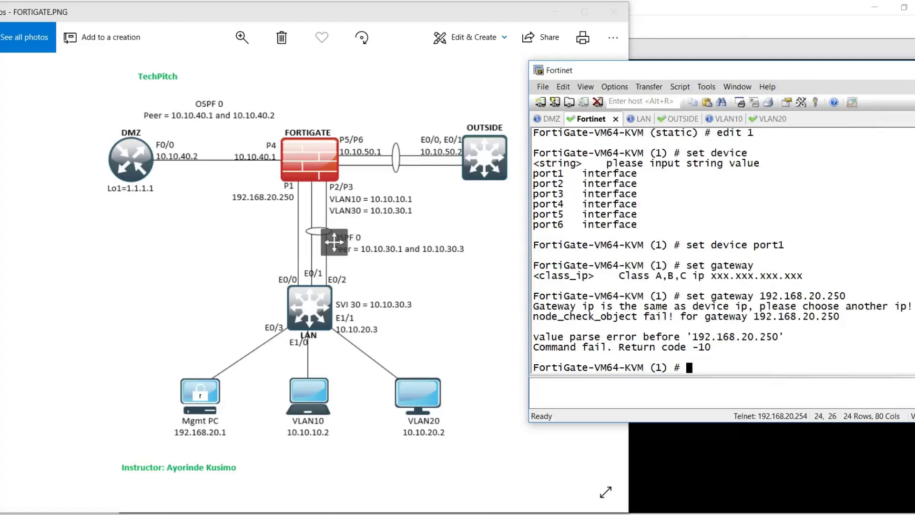
{"action": "key", "text": "Up"}
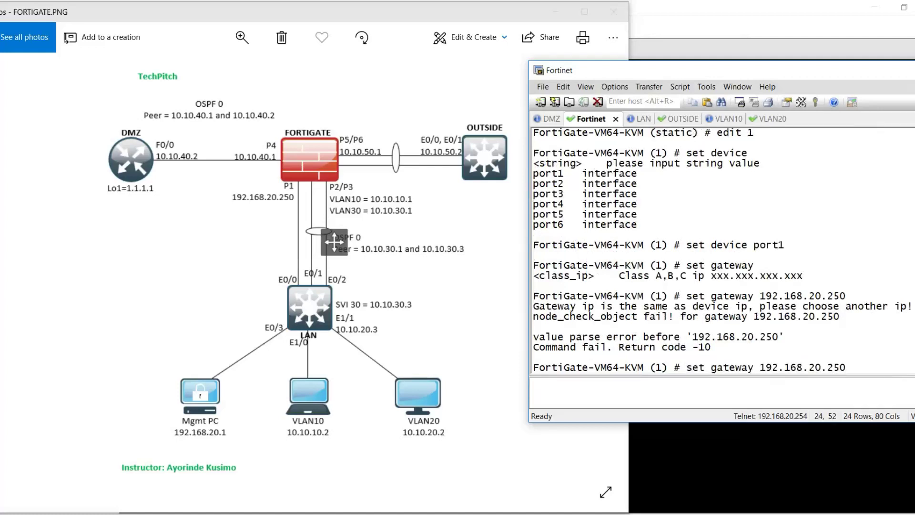
{"action": "type", "text": "255.255.255.0"}
{"action": "key", "text": "Return"}
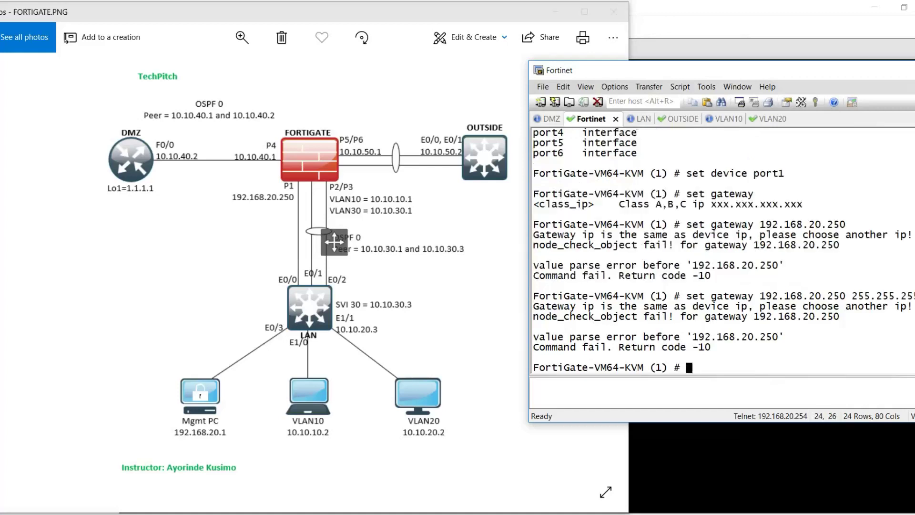
{"action": "type", "text": "end"}
{"action": "key", "text": "Return"}
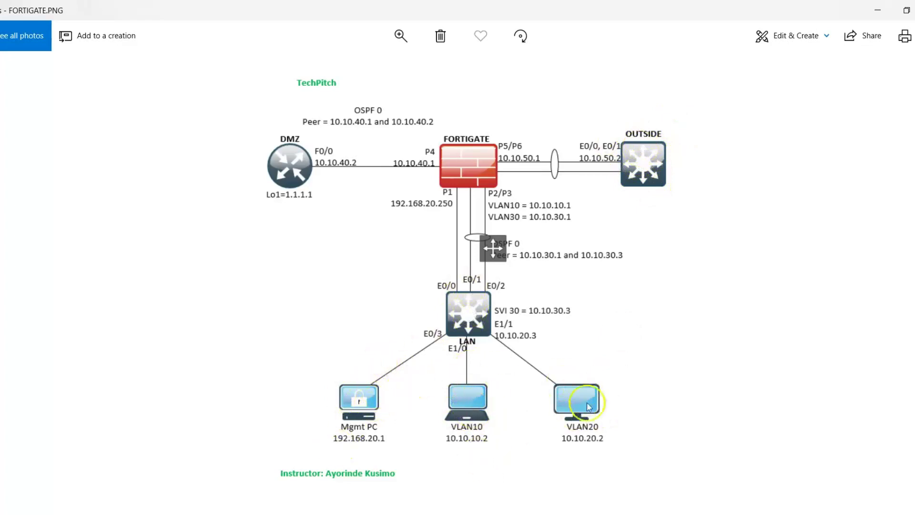
- Restore the diagram window and place the FortiGate terminal beside it
{"action": "left_click", "coordinate": [905, 14]}
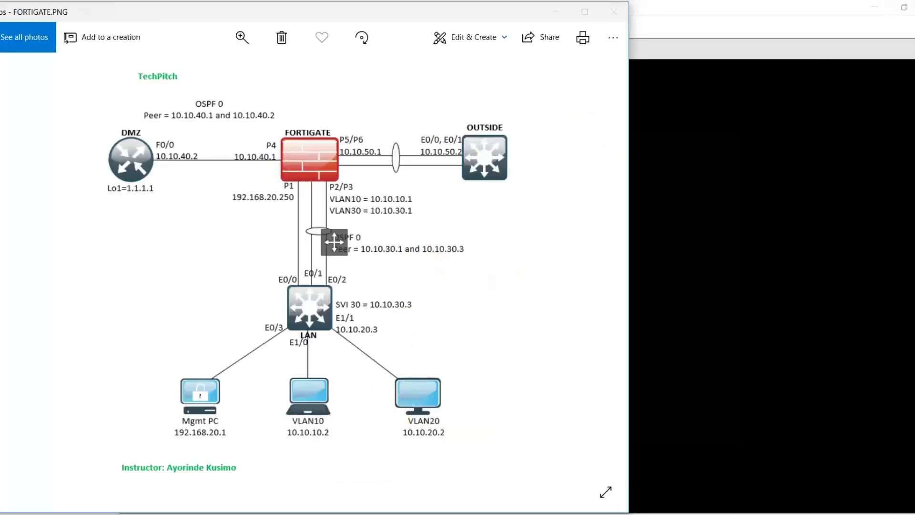
{"action": "key", "text": "alt+Tab"}
{"action": "left_click_drag", "start_coordinate": [551, 85], "coordinate": [721, 88]}
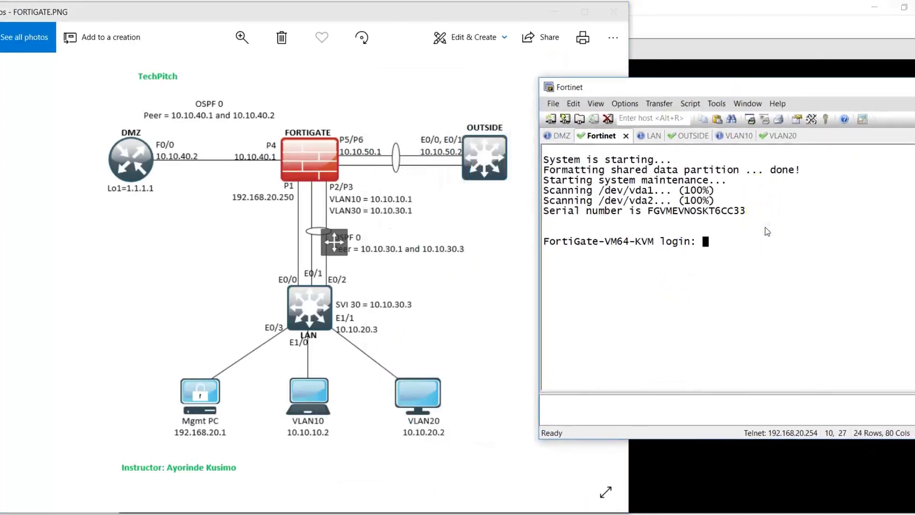
- Log in to the restarted FortiGate as admin with the password
{"action": "type", "text": "admin"}
{"action": "key", "text": "Return"}
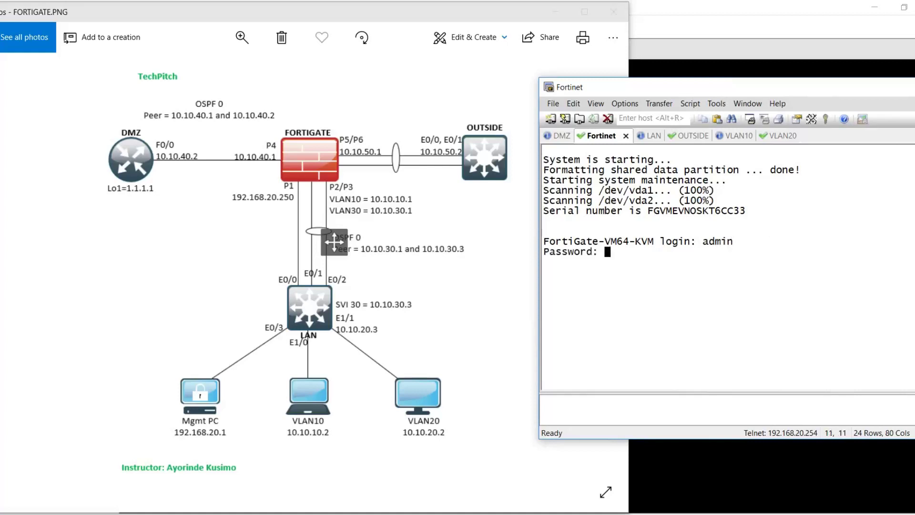
{"action": "key", "text": "Return"}
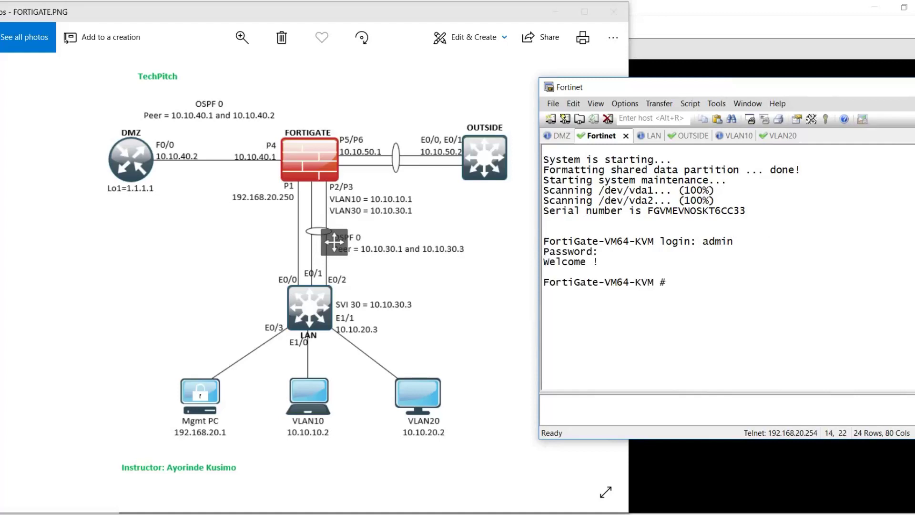
- Enter 'config system interface' and list every interface's configuration
{"action": "type", "text": "config syste"}
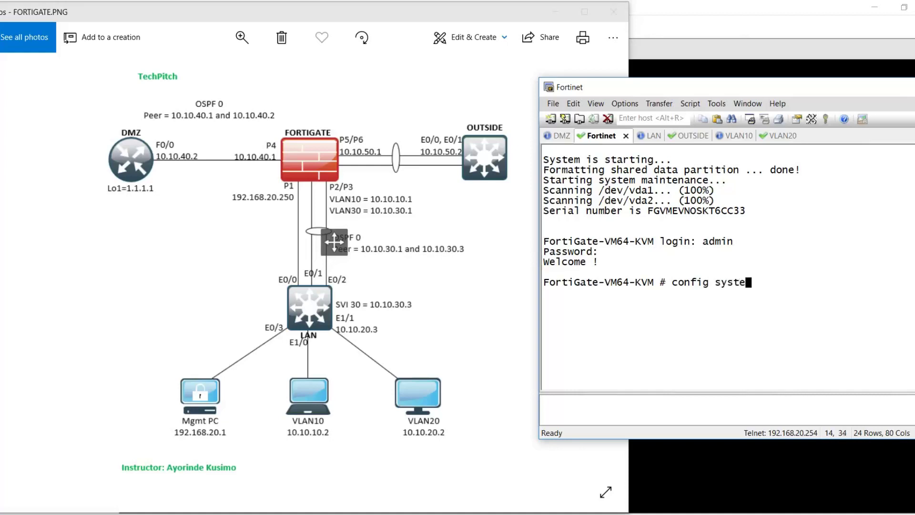
{"action": "type", "text": "m interface"}
{"action": "key", "text": "Return"}
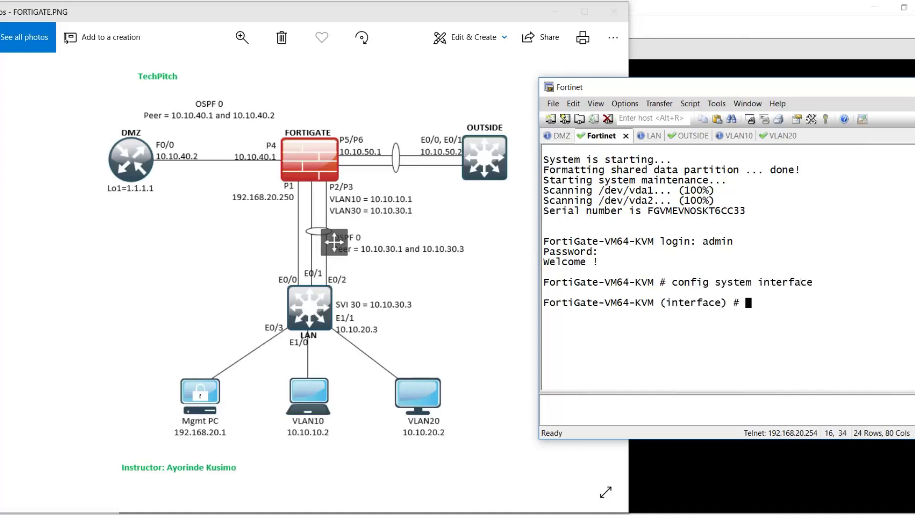
{"action": "type", "text": "show"}
{"action": "key", "text": "Return"}
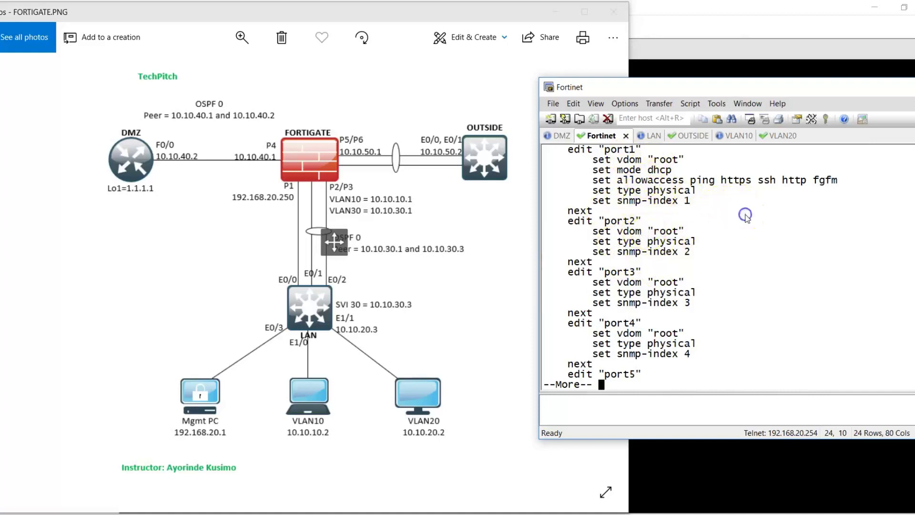
{"action": "key", "text": "Return"}
{"action": "key", "text": "space"}
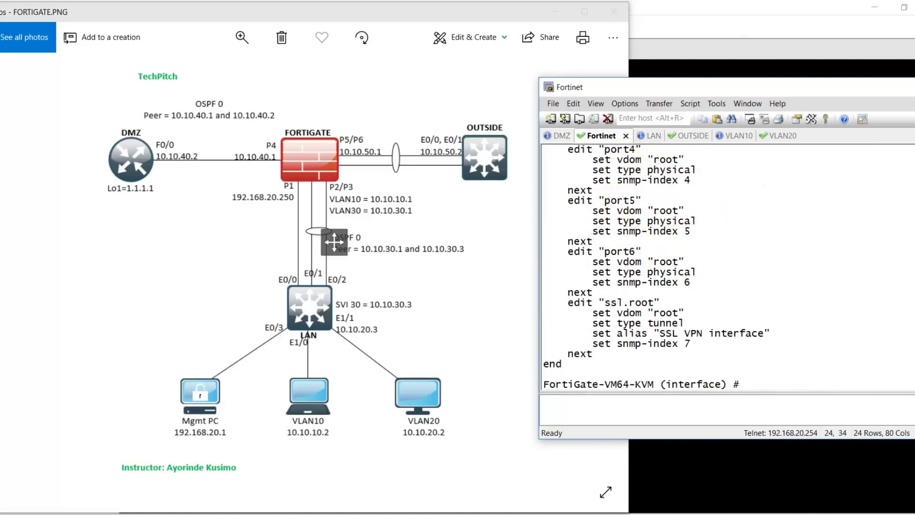
- Edit port1 and display its settings with 'show' and 'show full-configuration', then 'show' again
{"action": "type", "text": "edit port1"}
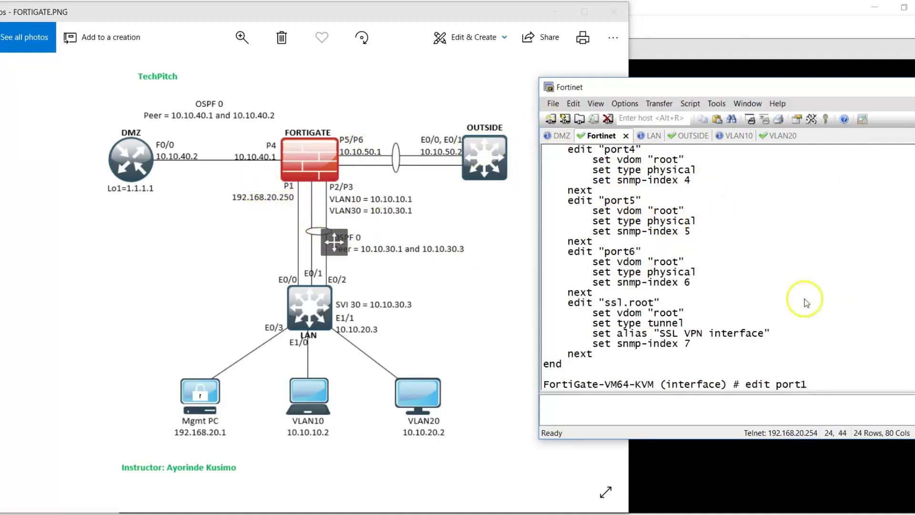
{"action": "key", "text": "Return"}
{"action": "type", "text": "show"}
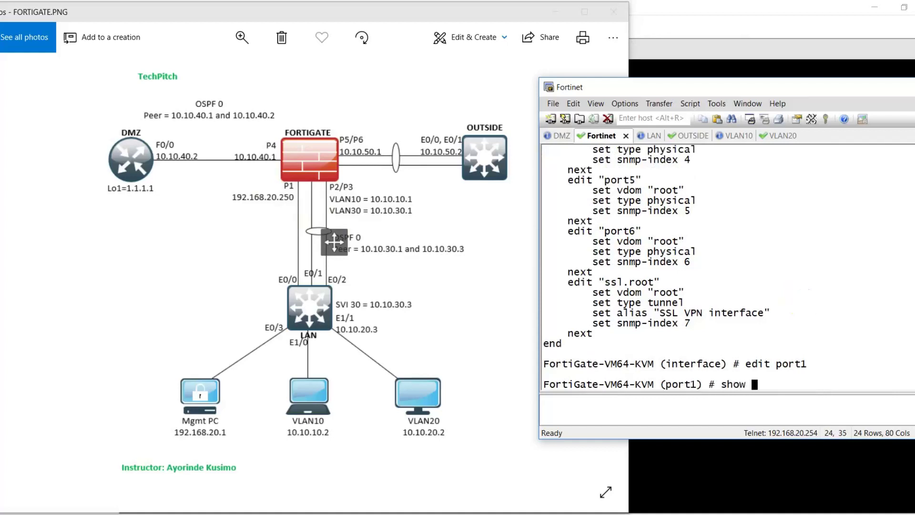
{"action": "key", "text": "Return"}
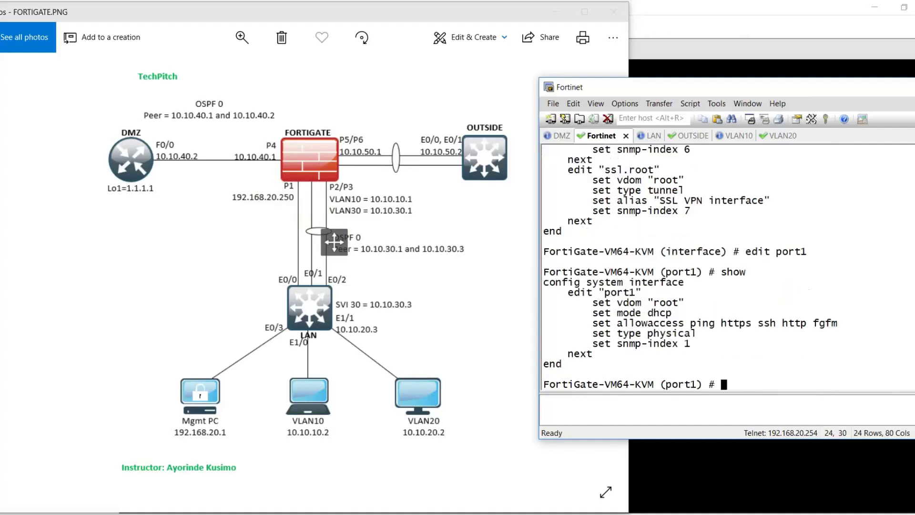
{"action": "type", "text": "show full"}
{"action": "key", "text": "Tab"}
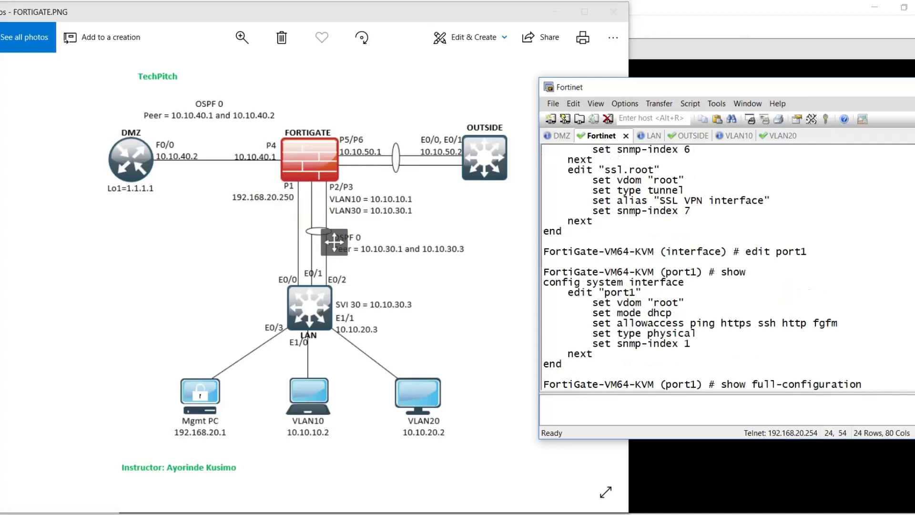
{"action": "key", "text": "Return"}
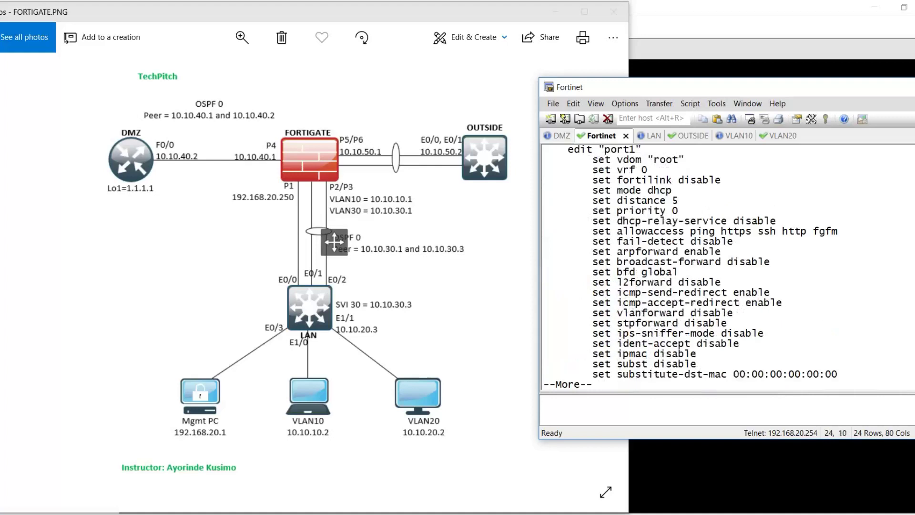
{"action": "key", "text": "space"}
{"action": "key", "text": "space"}
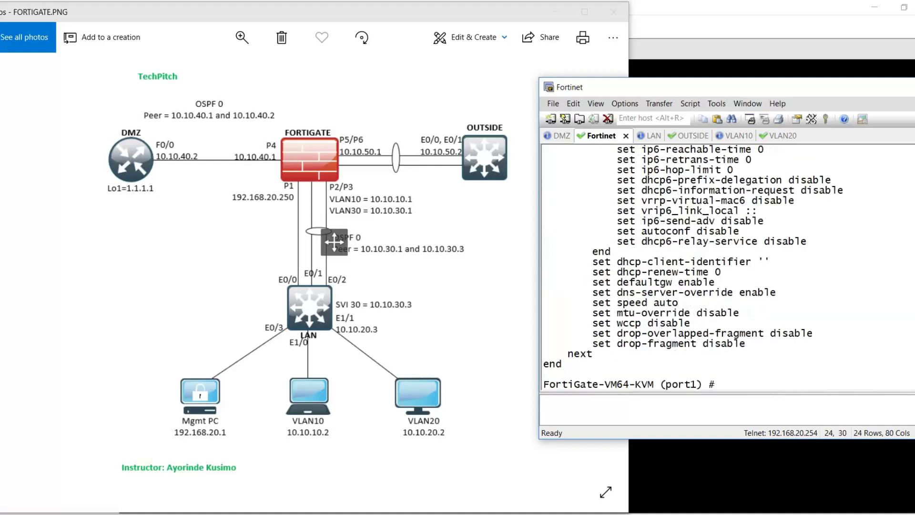
{"action": "key", "text": "Return"}
{"action": "key", "text": "Return"}
{"action": "type", "text": "show"}
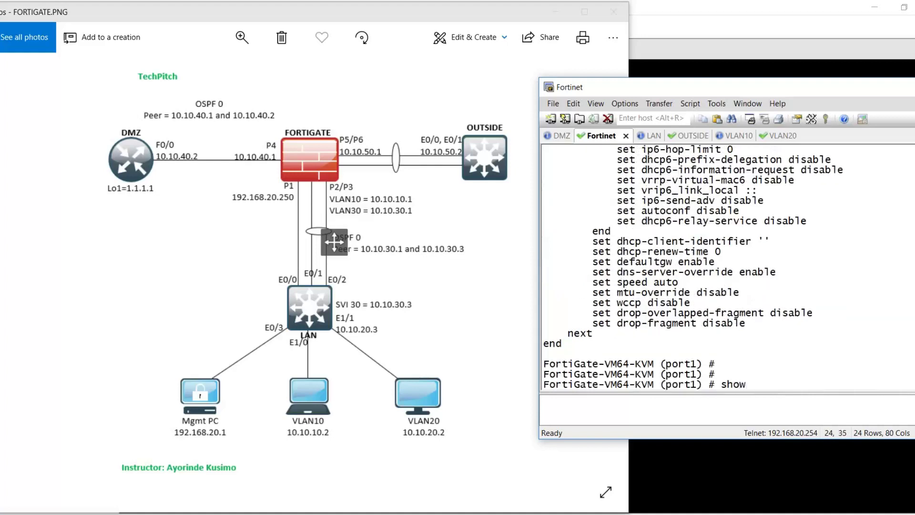
{"action": "key", "text": "Return"}
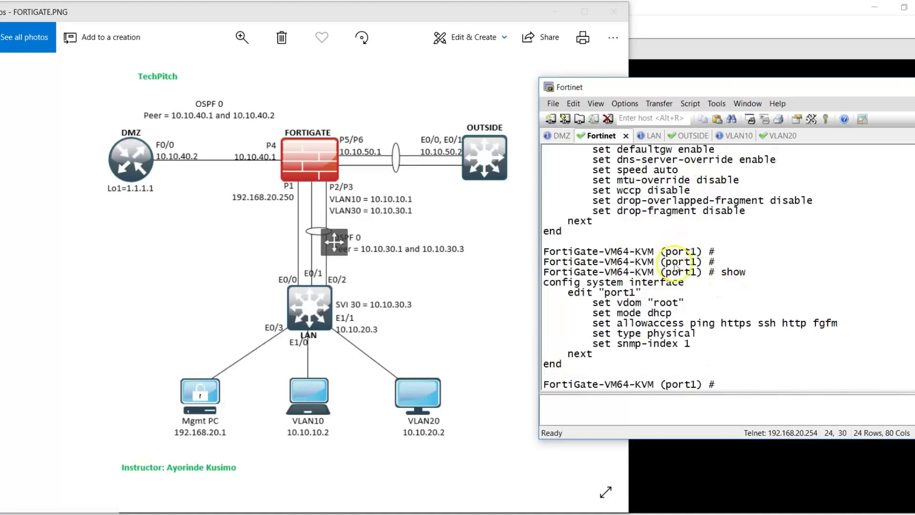
- Highlight port1's vdom root, mode dhcp and allowaccess lines, including the fgfm protocol
{"action": "left_click_drag", "start_coordinate": [592, 301], "coordinate": [686, 296]}
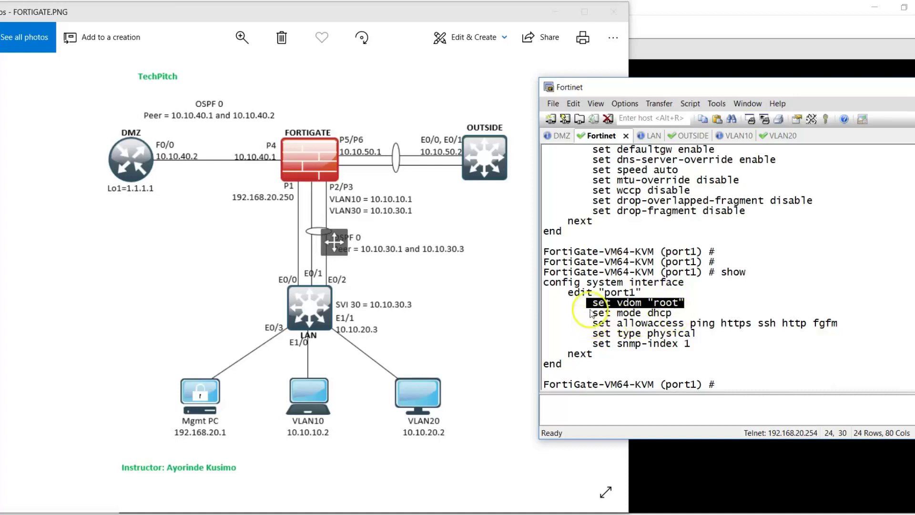
{"action": "left_click_drag", "start_coordinate": [590, 313], "coordinate": [672, 313]}
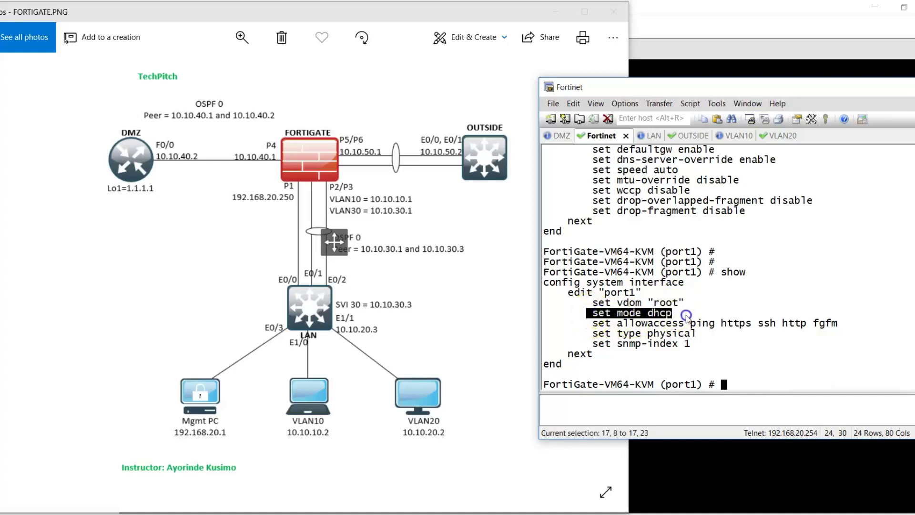
{"action": "double_click", "coordinate": [620, 325]}
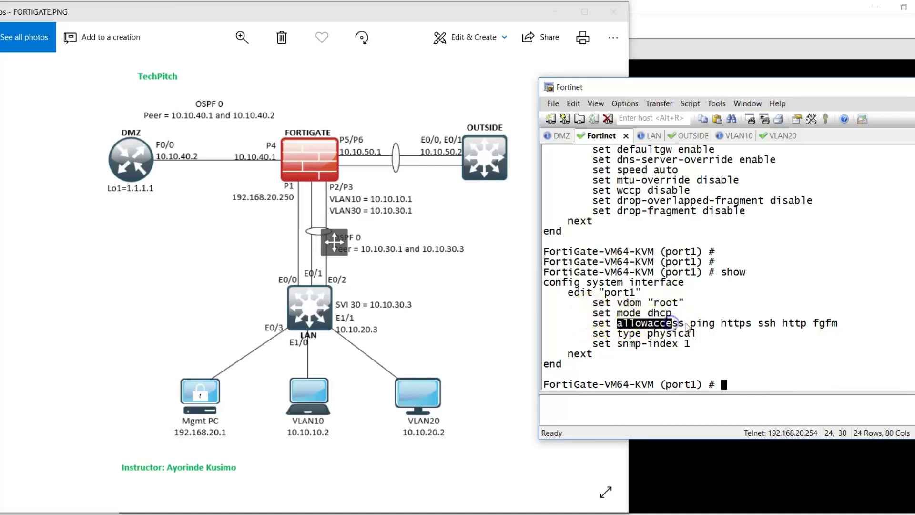
{"action": "left_click_drag", "start_coordinate": [691, 323], "coordinate": [840, 329]}
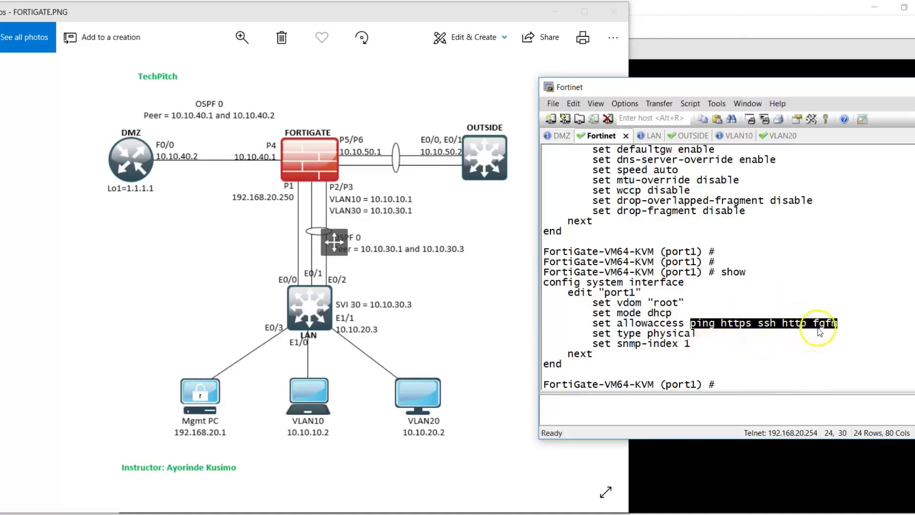
{"action": "left_click", "coordinate": [814, 304]}
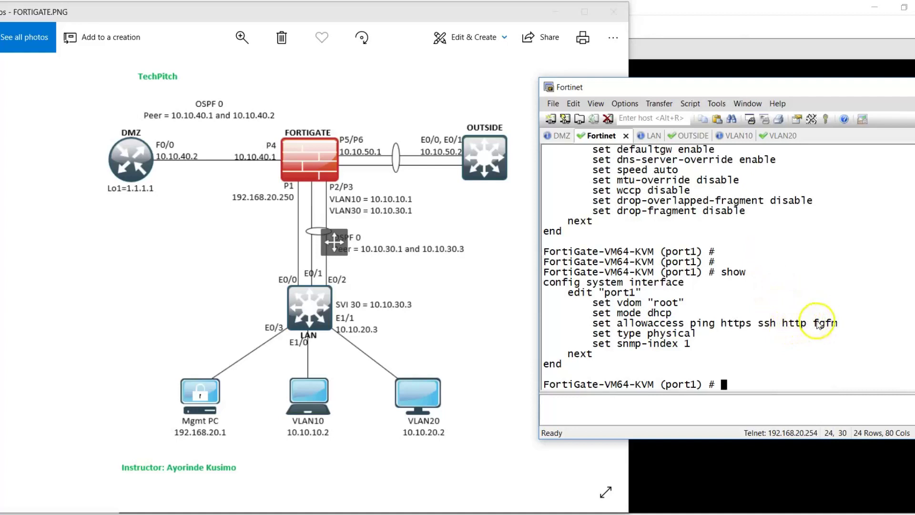
{"action": "left_click_drag", "start_coordinate": [814, 324], "coordinate": [842, 325]}
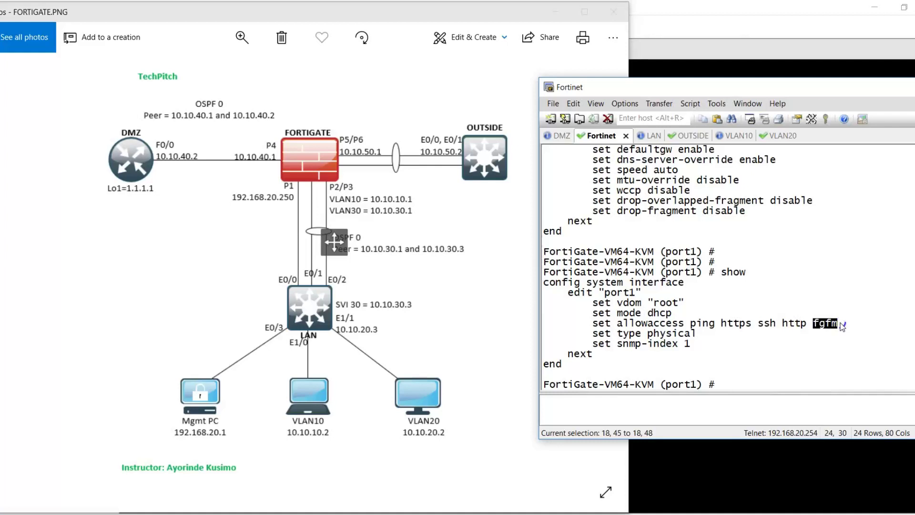
{"action": "right_click", "coordinate": [842, 325]}
{"action": "right_click", "coordinate": [841, 326]}
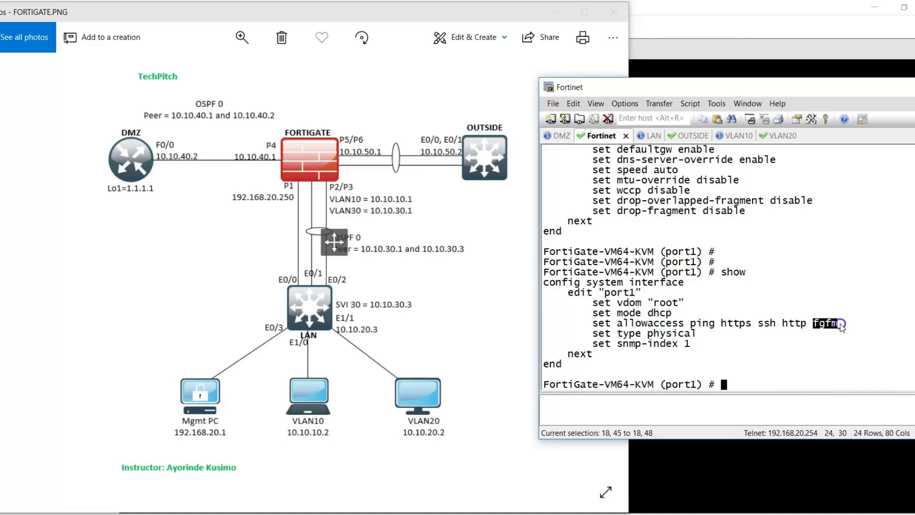
{"action": "left_click", "coordinate": [787, 345]}
- Enter 'set ip 192.168.20.250 255.255.255.0' and highlight the resulting error and its mode dhcp cause
{"action": "type", "text": "set"}
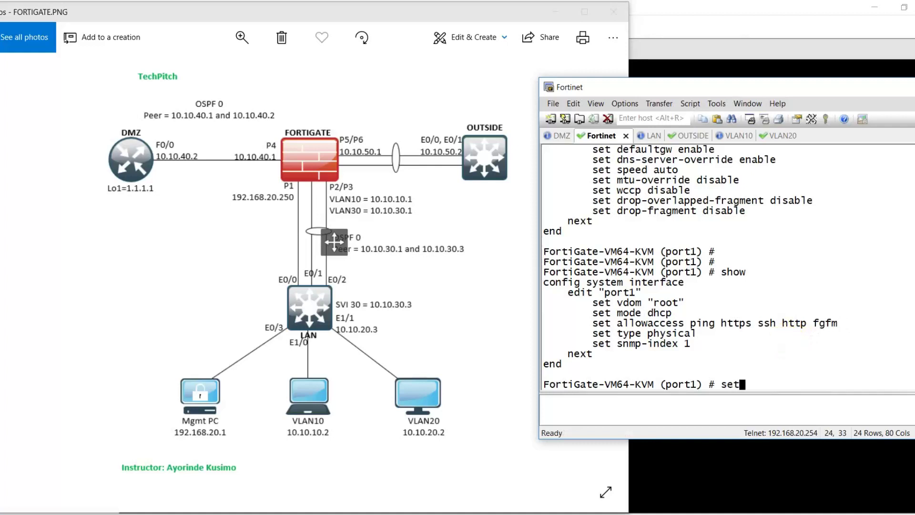
{"action": "type", "text": " ip 192.168.20.2"}
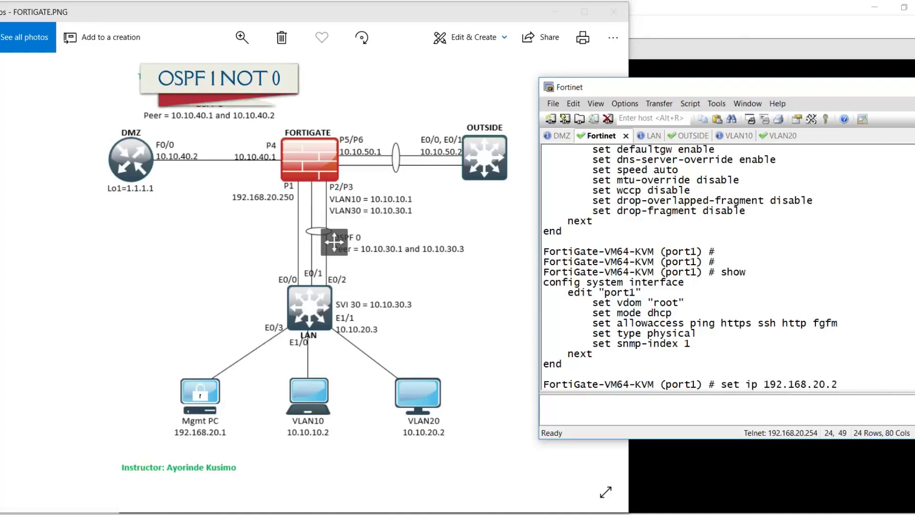
{"action": "type", "text": "50 255.255.25"}
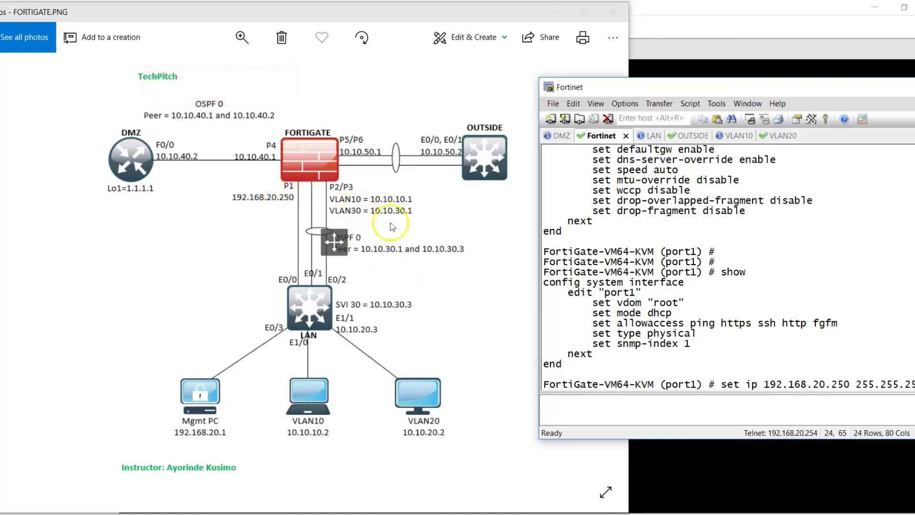
{"action": "key", "text": "Return"}
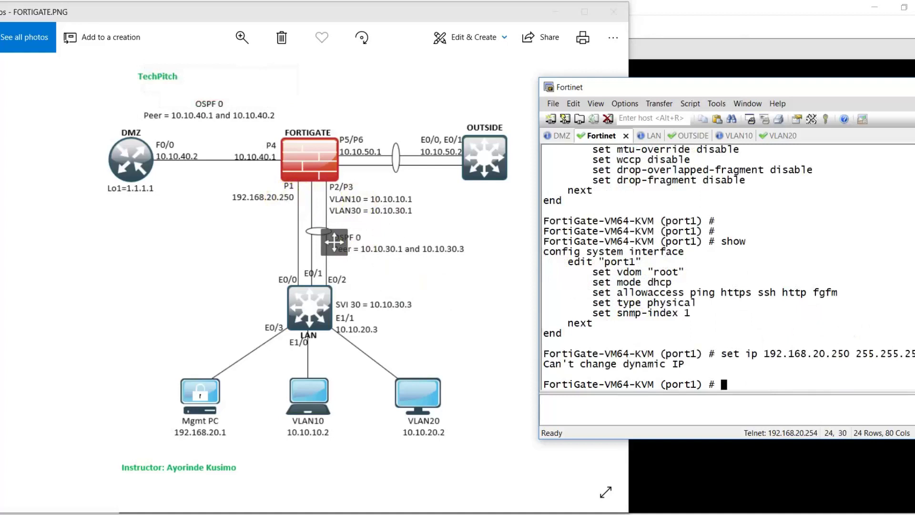
{"action": "left_click_drag", "start_coordinate": [537, 366], "coordinate": [688, 367]}
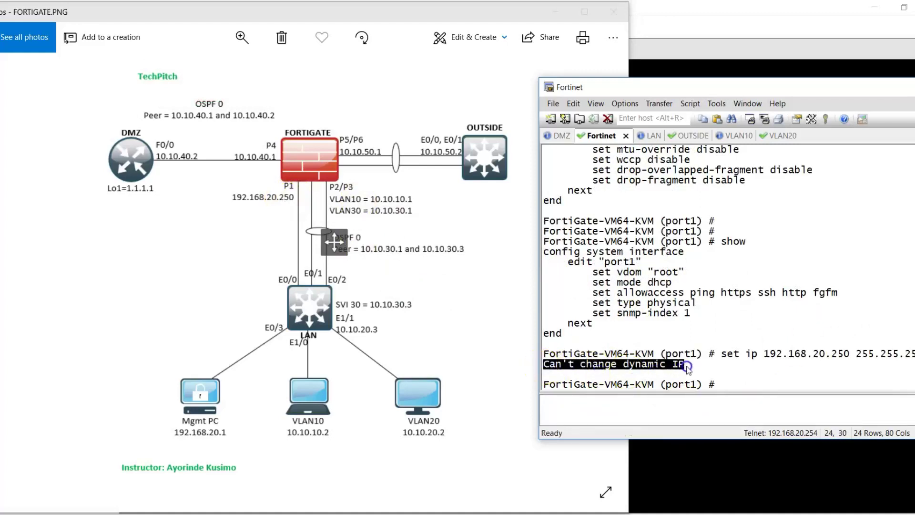
{"action": "left_click_drag", "start_coordinate": [672, 282], "coordinate": [599, 285]}
- Switch port1 to static mode, reapply 192.168.20.250 255.255.255.0, and show the configuration
{"action": "left_click", "coordinate": [697, 319]}
{"action": "type", "text": "set"}
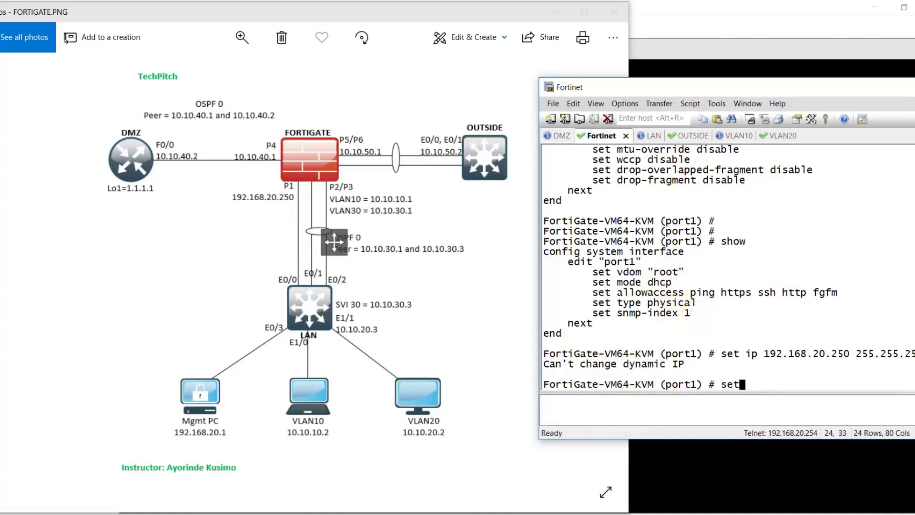
{"action": "type", "text": " mode "}
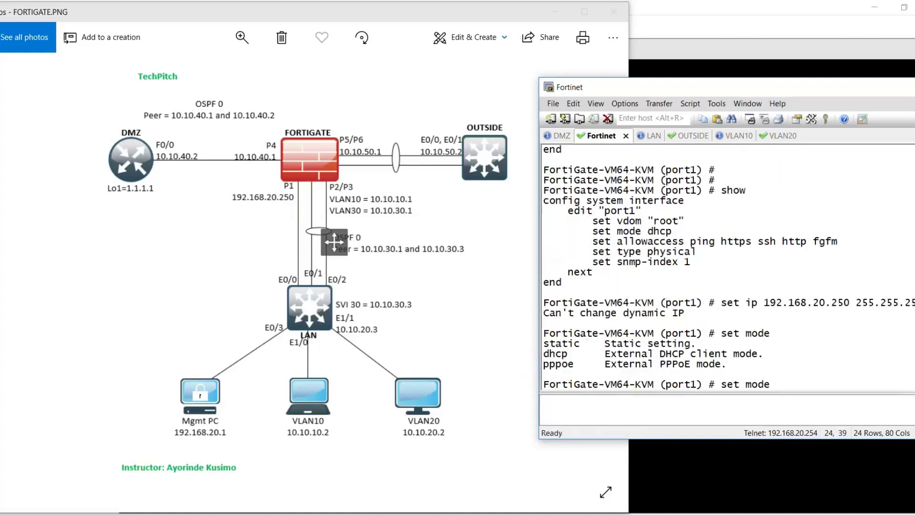
{"action": "type", "text": "?static"}
{"action": "key", "text": "Return"}
{"action": "key", "text": "Return"}
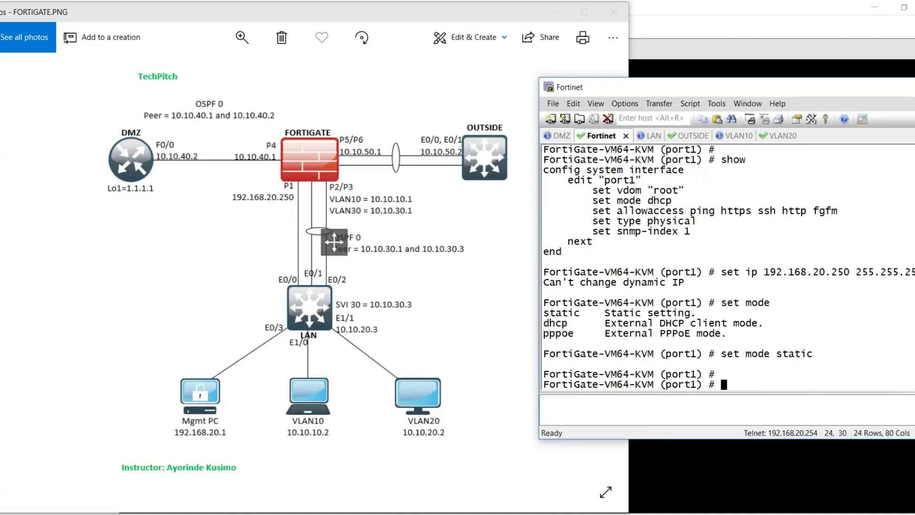
{"action": "key", "text": "Up"}
{"action": "key", "text": "Up"}
{"action": "key", "text": "Return"}
{"action": "key", "text": "Return"}
{"action": "key", "text": "Return"}
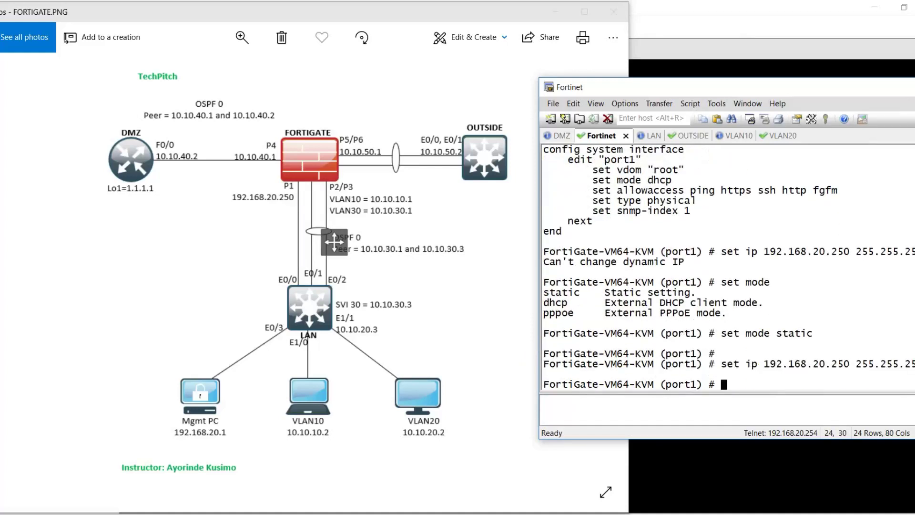
{"action": "type", "text": "show"}
{"action": "key", "text": "Return"}
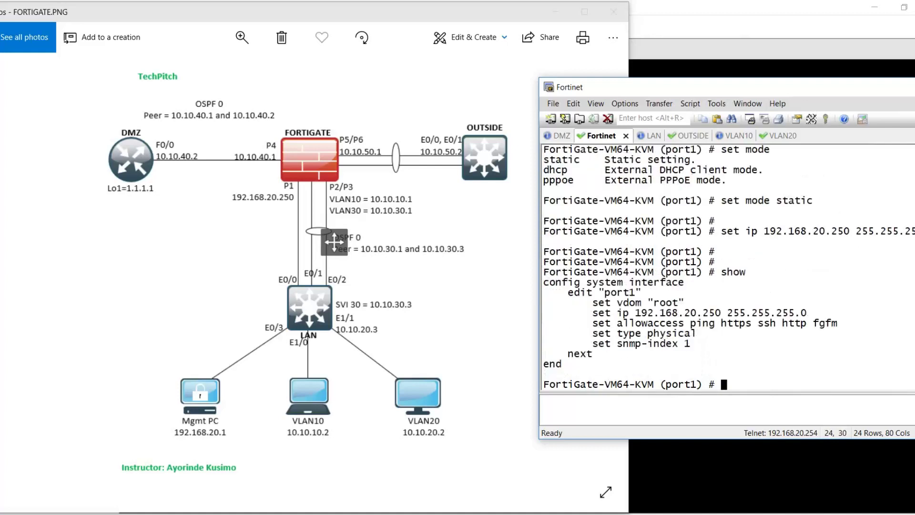
{"action": "key", "text": "Return"}
{"action": "key", "text": "Return"}
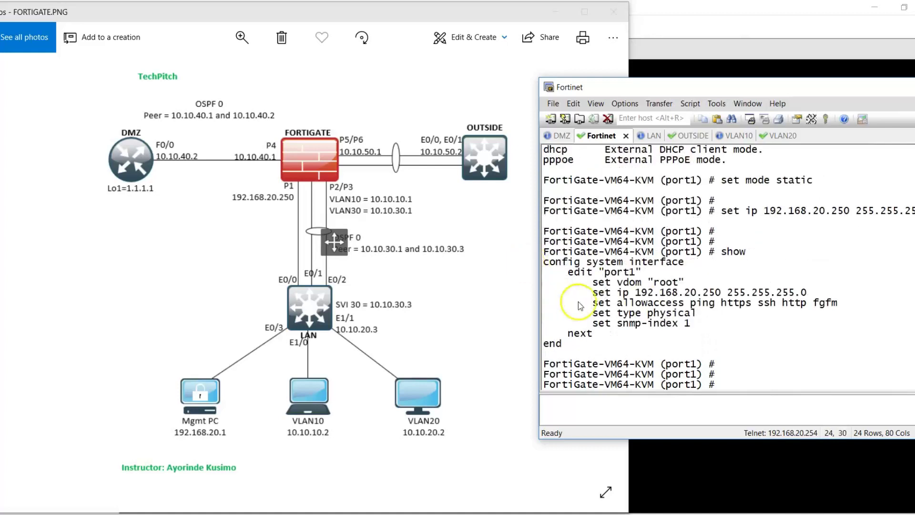
- Paste 'set allowaccess ping https ssh http', verify with 'show', and commit with 'end'
{"action": "left_click_drag", "start_coordinate": [593, 303], "coordinate": [808, 305]}
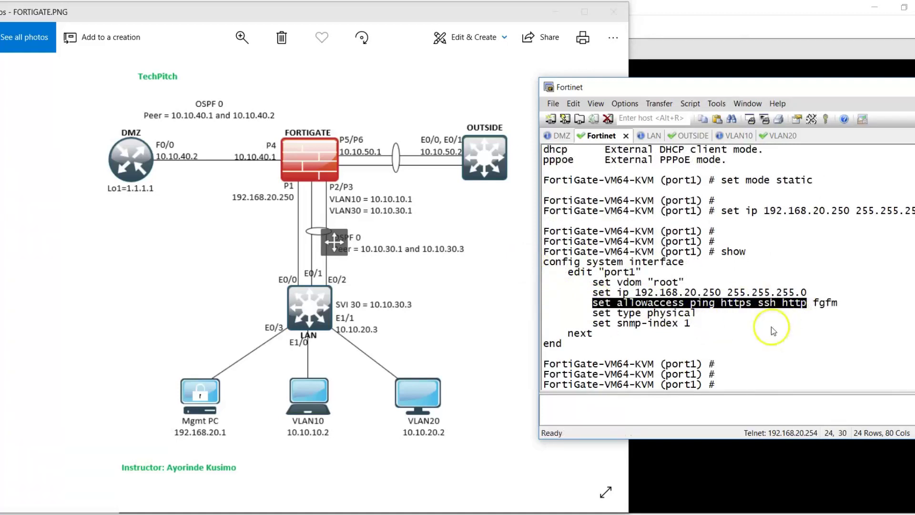
{"action": "right_click", "coordinate": [777, 325]}
{"action": "key", "text": "Return"}
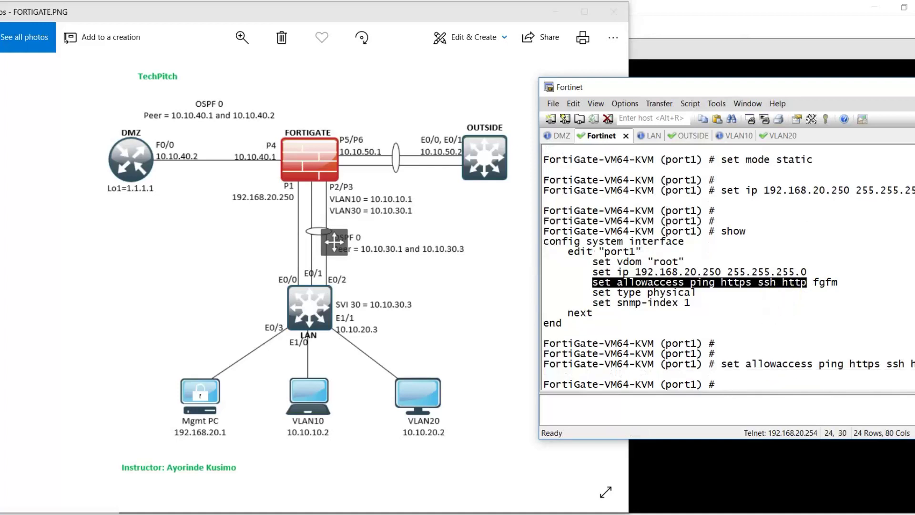
{"action": "type", "text": "show"}
{"action": "key", "text": "Return"}
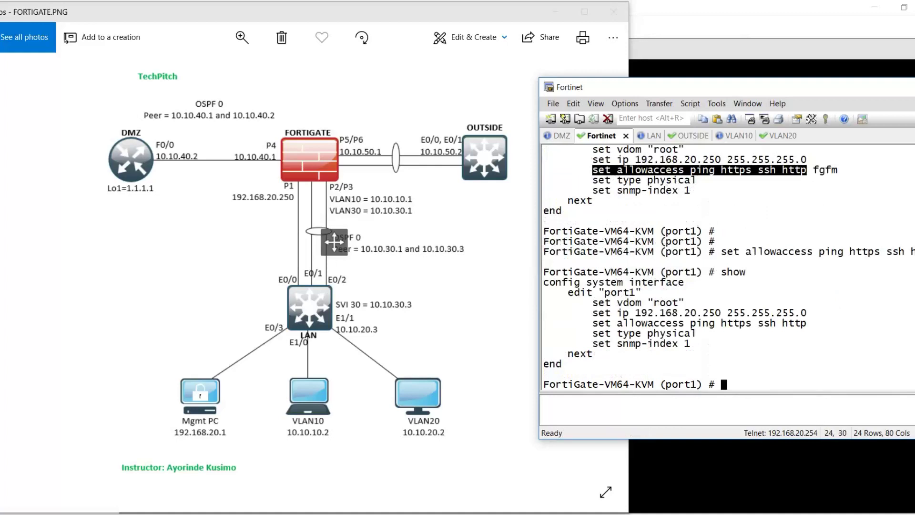
{"action": "type", "text": "end"}
{"action": "key", "text": "Return"}
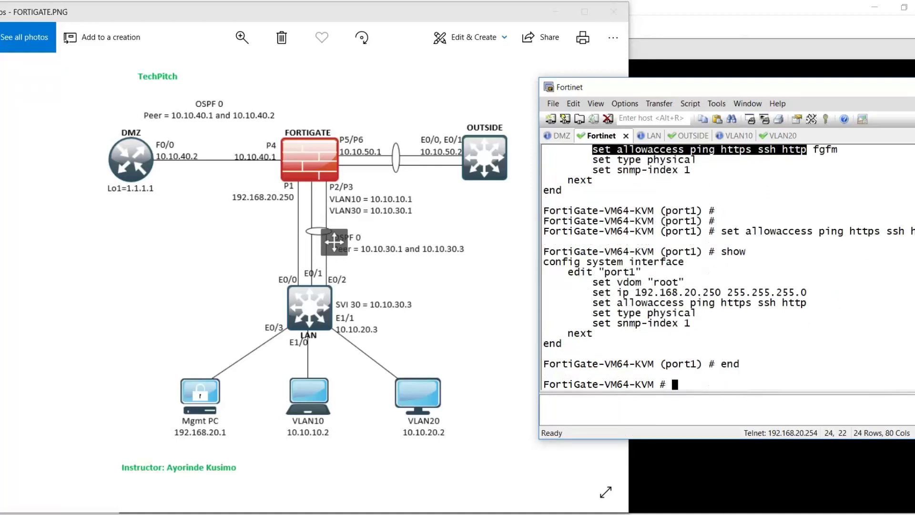
{"action": "key", "text": "Return"}
{"action": "key", "text": "Return"}
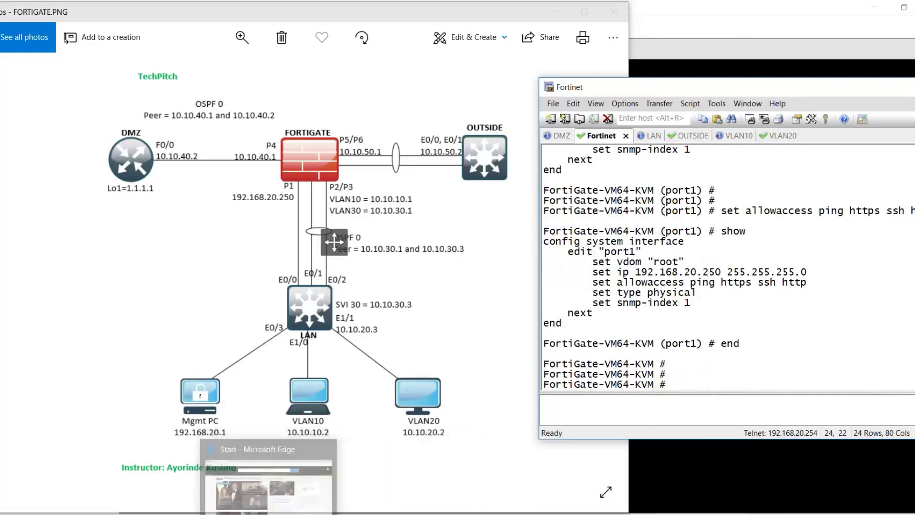
{"action": "key", "text": "super"}
{"action": "type", "text": "cm"}
{"action": "key", "text": "Return"}
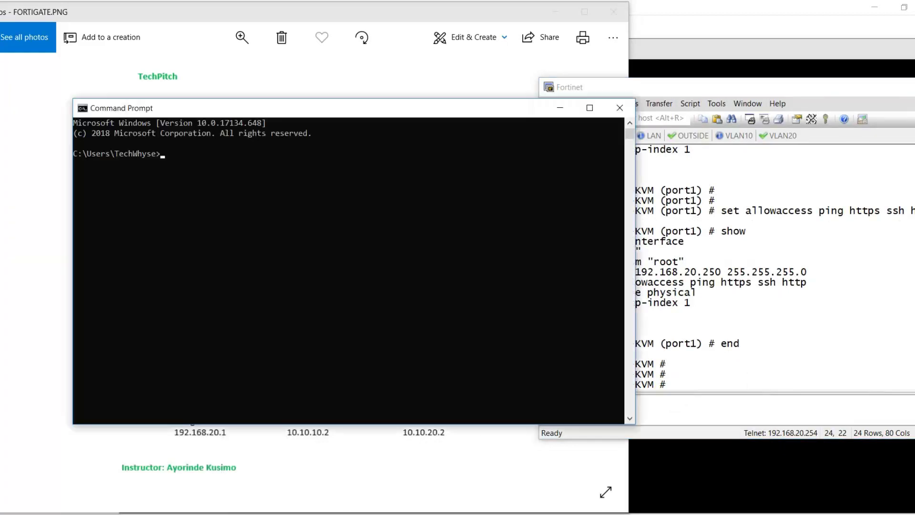
{"action": "left_click", "coordinate": [335, 325]}
{"action": "type", "text": "ping 192.168.20.250"}
{"action": "key", "text": "Return"}
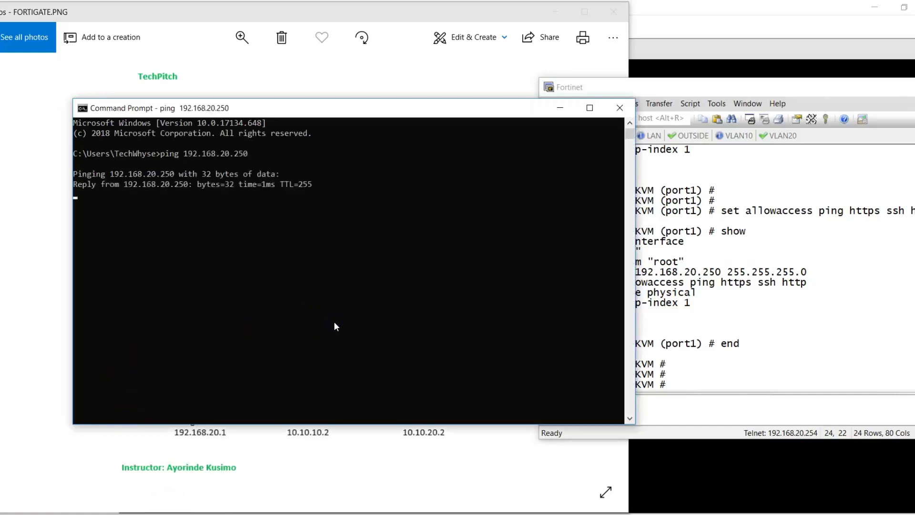
{"action": "left_click", "coordinate": [620, 111]}
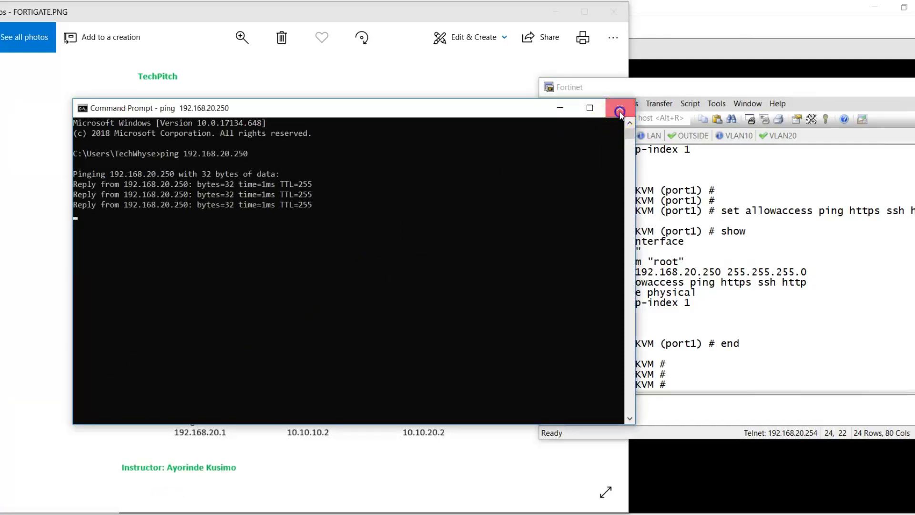
{"action": "right_click", "coordinate": [713, 513]}
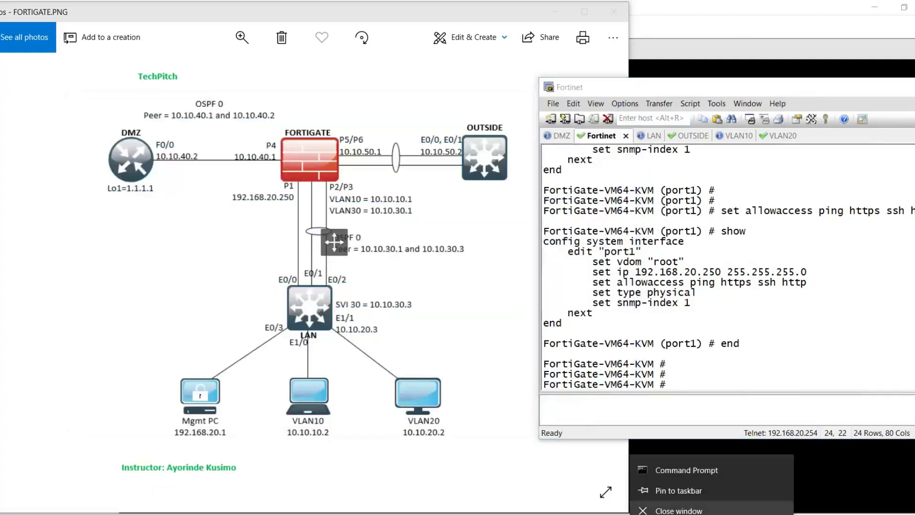
{"action": "left_click", "coordinate": [724, 408]}
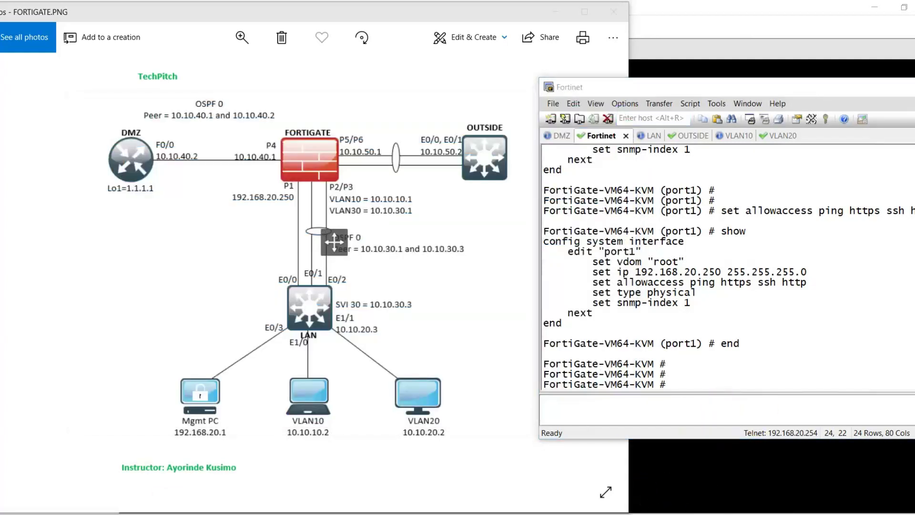
- Browse to 192.168.20.250 and log in as admin with the autofilled password cleared
{"action": "left_click", "coordinate": [652, 489]}
{"action": "type", "text": "192."}
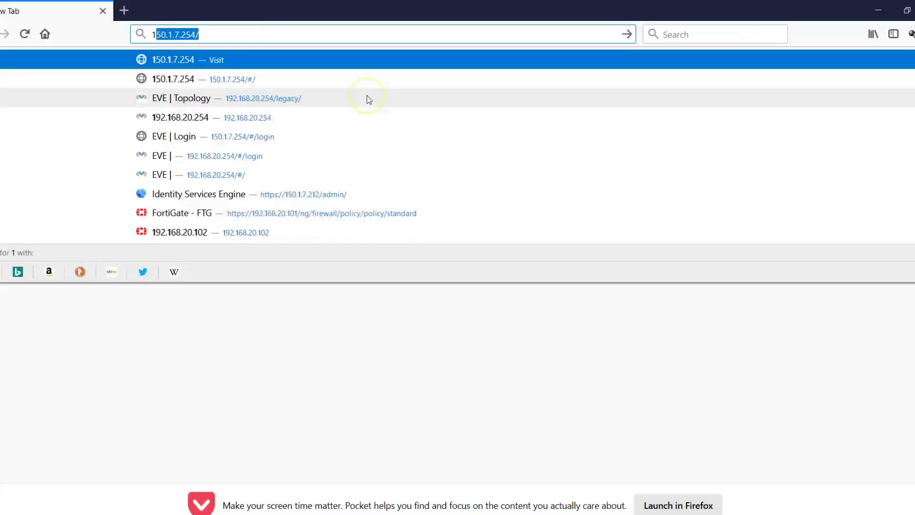
{"action": "type", "text": "168.20"}
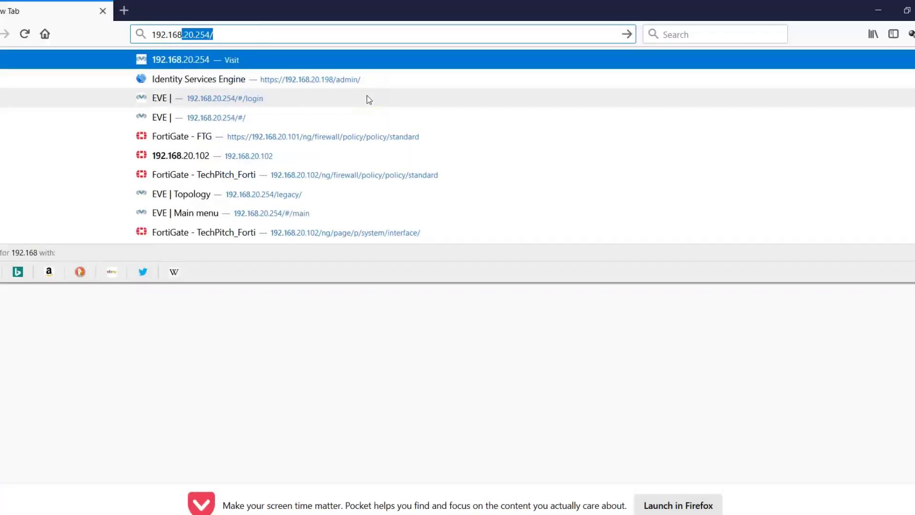
{"action": "type", "text": ".250"}
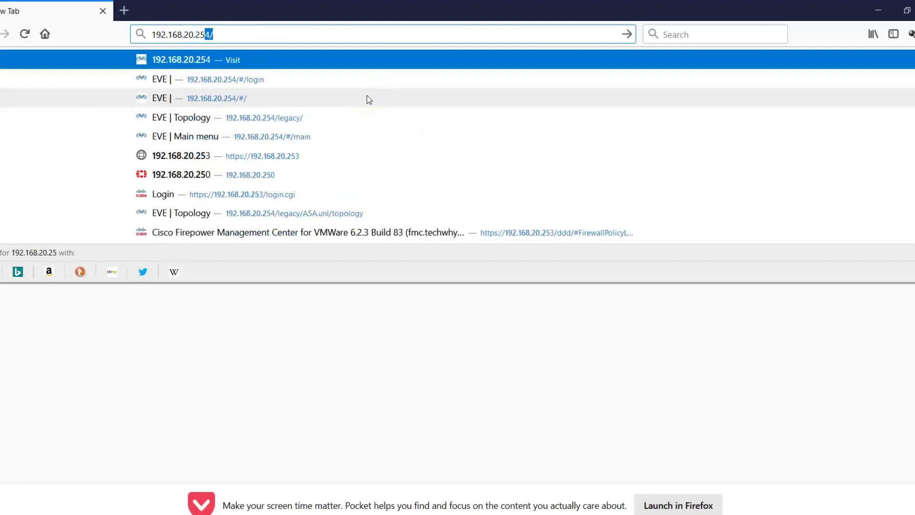
{"action": "key", "text": "Return"}
{"action": "left_click", "coordinate": [461, 294]}
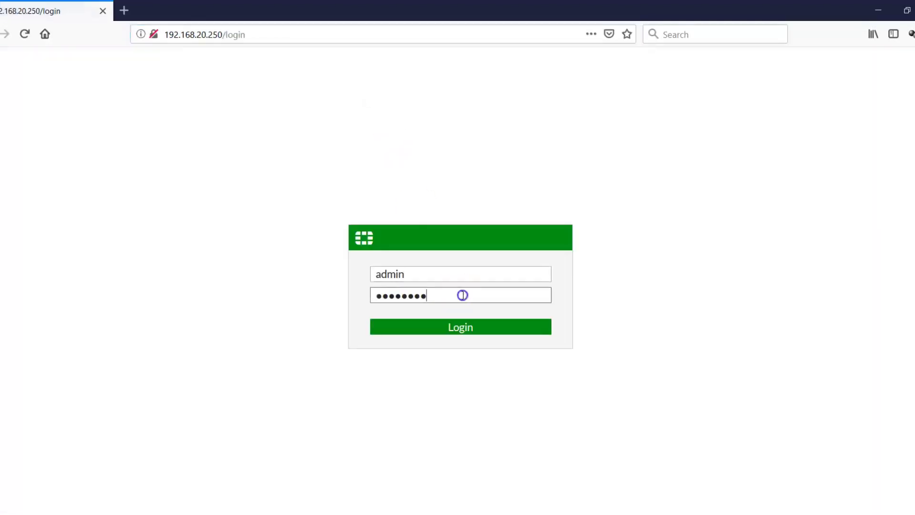
{"action": "key", "text": "ctrl+a"}
{"action": "key", "text": "BackSpace"}
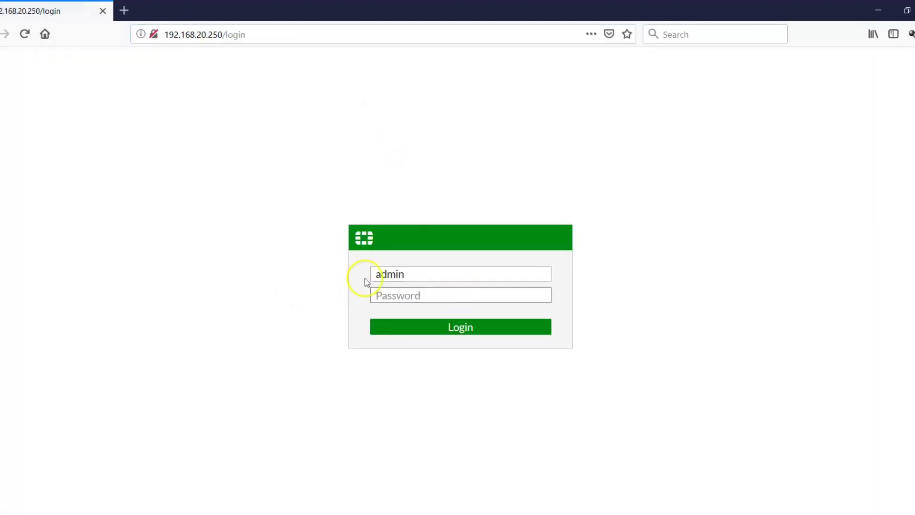
{"action": "left_click", "coordinate": [435, 329]}
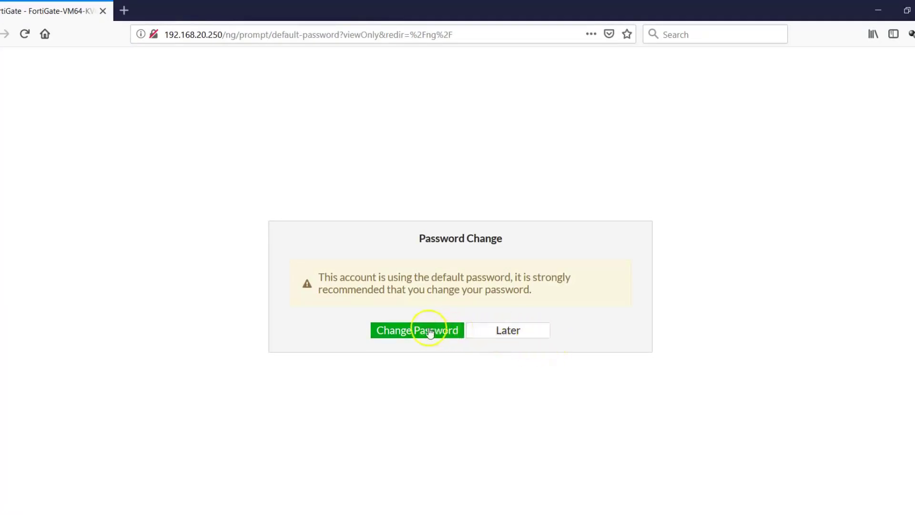
- Choose Change Password and type the new admin password into the New and Confirm fields
{"action": "left_click", "coordinate": [427, 330]}
{"action": "left_click", "coordinate": [421, 290]}
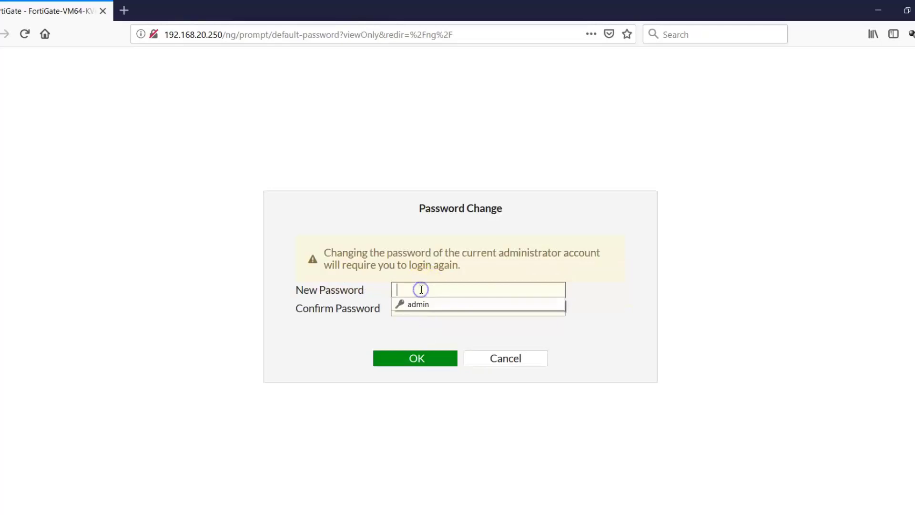
{"action": "type", "text": "fortinet"}
{"action": "key", "text": "Tab"}
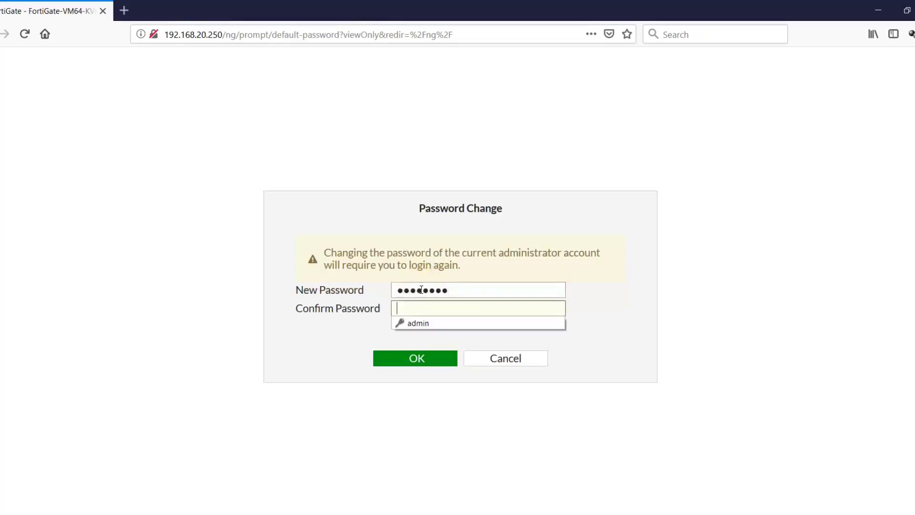
{"action": "type", "text": "for"}
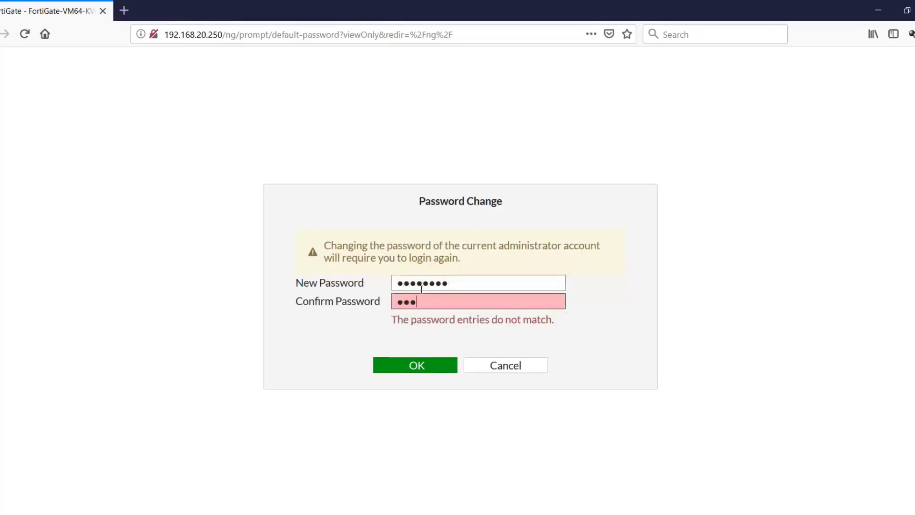
{"action": "key", "text": "BackSpace"}
{"action": "key", "text": "BackSpace"}
{"action": "key", "text": "BackSpace"}
{"action": "type", "text": "for"}
- Correct the mismatched confirmation, save the new password, and begin re-entering the login password
{"action": "left_click", "coordinate": [429, 366]}
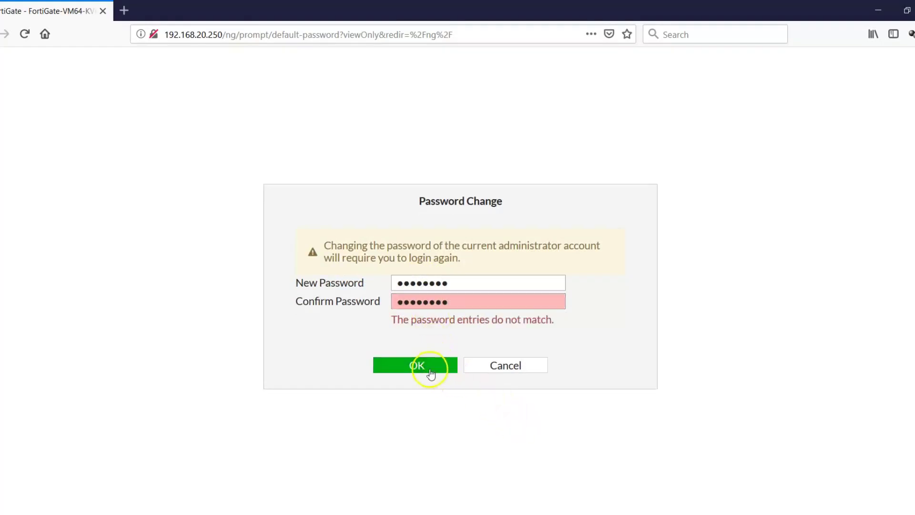
{"action": "left_click", "coordinate": [421, 365]}
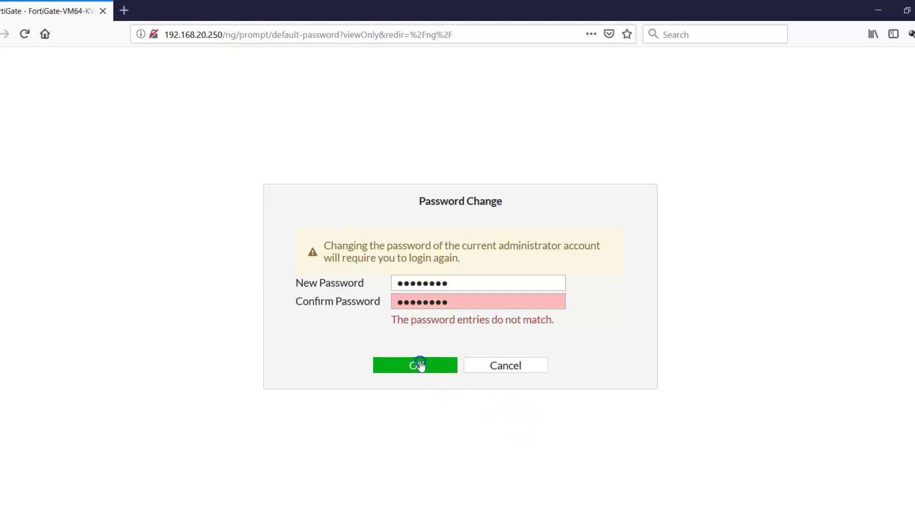
{"action": "double_click", "coordinate": [446, 302]}
{"action": "type", "text": "********"}
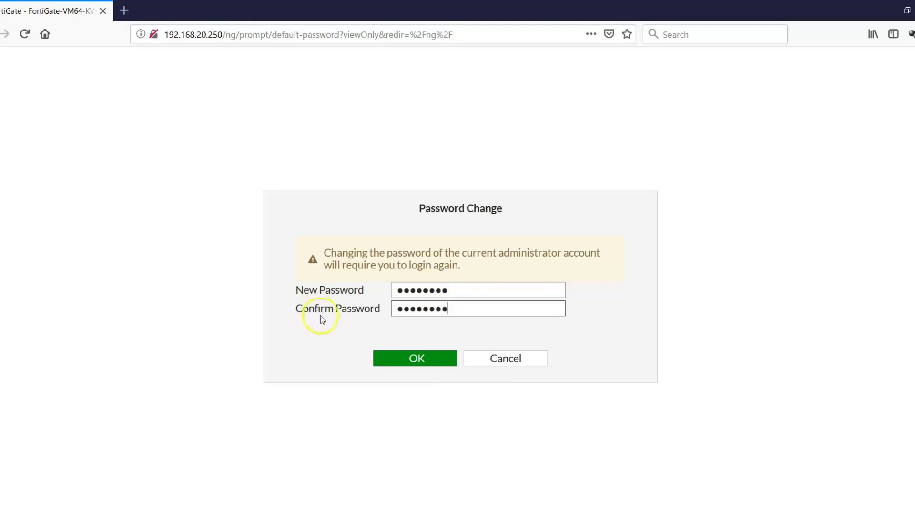
{"action": "left_click", "coordinate": [398, 356]}
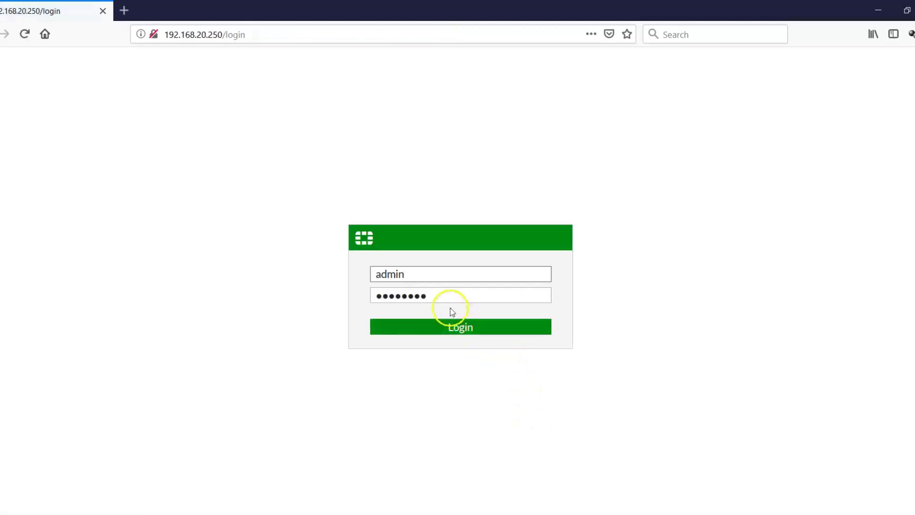
{"action": "left_click_drag", "start_coordinate": [448, 296], "coordinate": [259, 294]}
{"action": "type", "text": "*"}
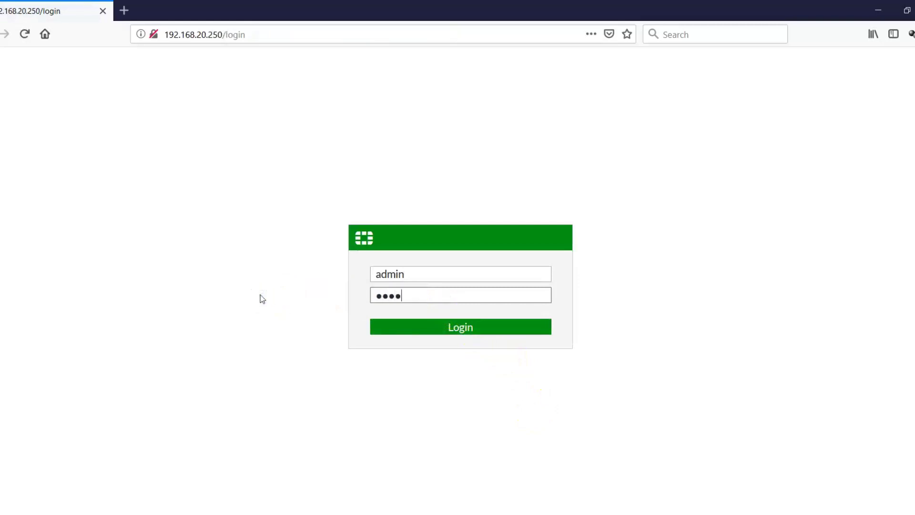
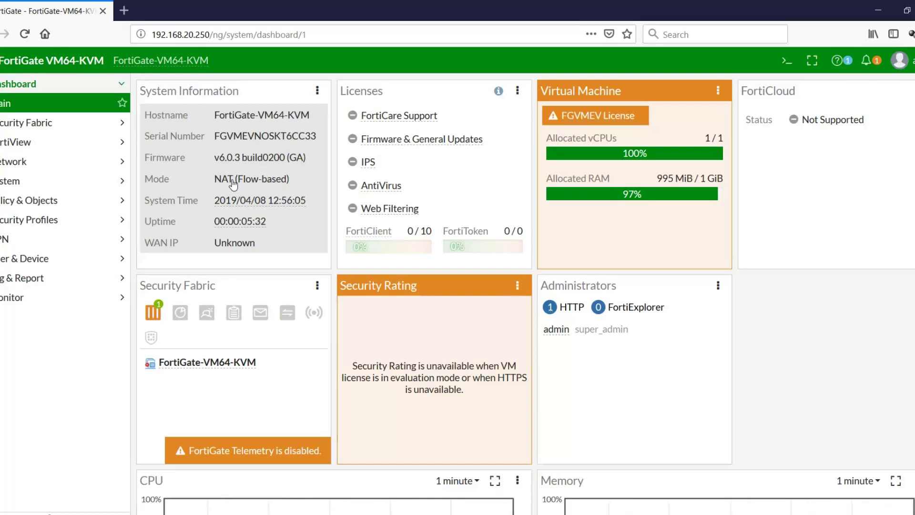
- Open Network > Interfaces and bring up the FORTIGATE.PNG topology diagram beside it
{"action": "left_click", "coordinate": [222, 185]}
{"action": "left_click", "coordinate": [41, 163]}
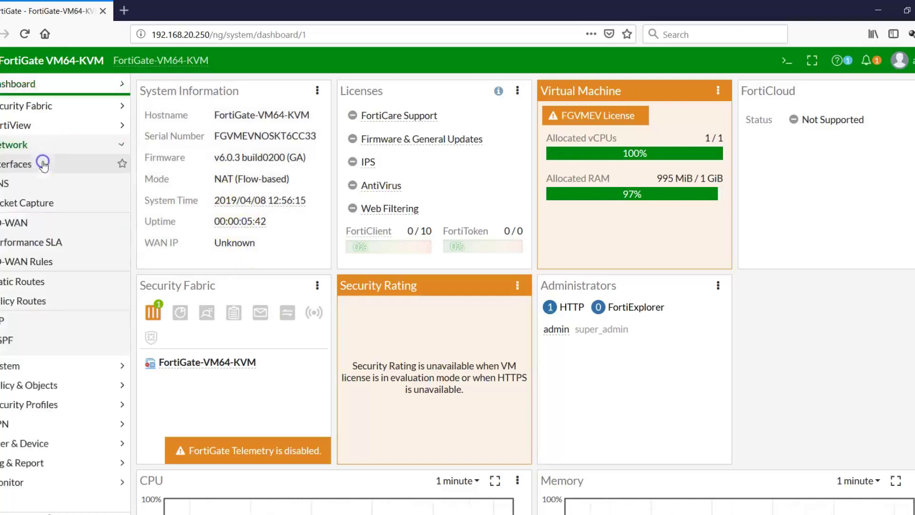
{"action": "left_click", "coordinate": [34, 163]}
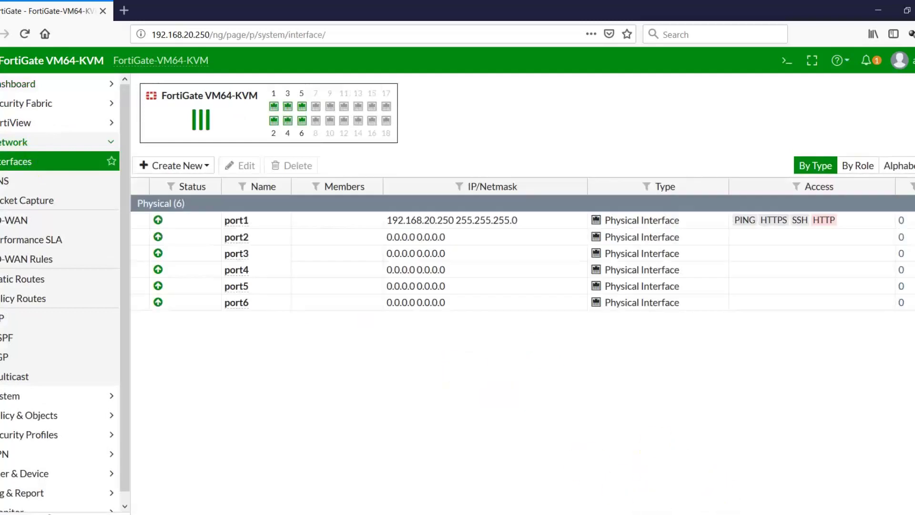
{"action": "key", "text": "alt+Tab"}
{"action": "key", "text": "alt+Tab"}
{"action": "mouse_move", "coordinate": [712, 514]}
{"action": "left_click", "coordinate": [712, 481]}
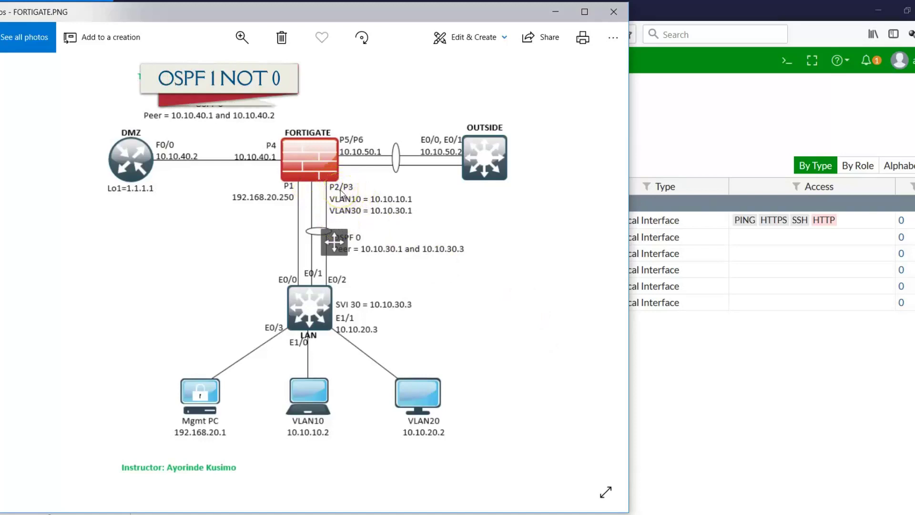
{"action": "left_click", "coordinate": [725, 116]}
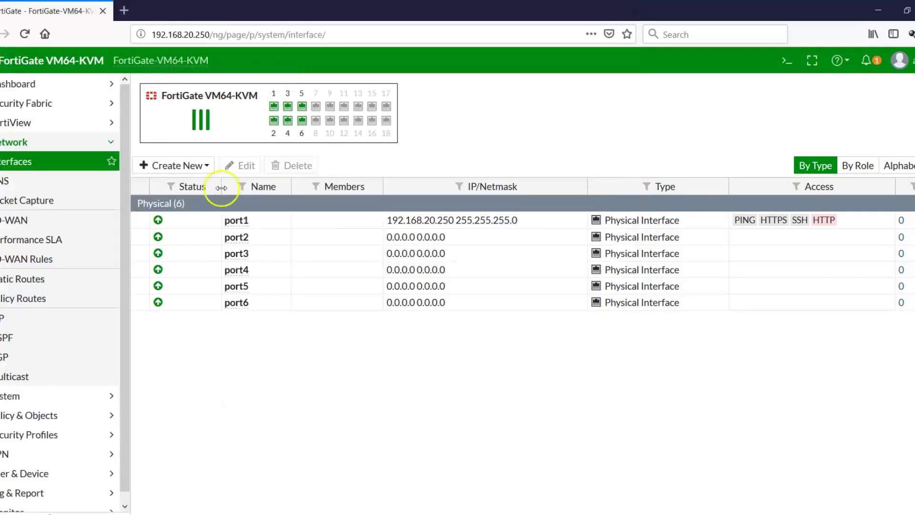
- Start a new interface named INSIDE with alias INSIDE
{"action": "left_click", "coordinate": [206, 167]}
{"action": "left_click", "coordinate": [190, 182]}
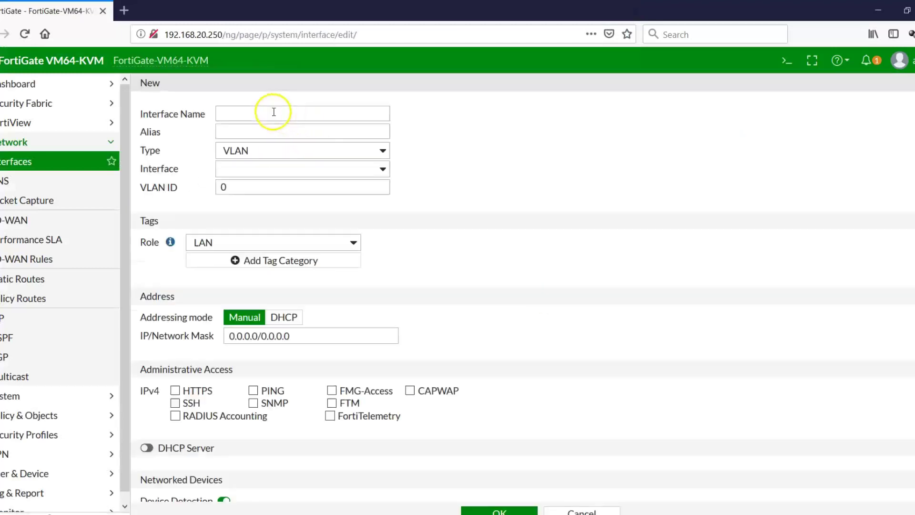
{"action": "left_click", "coordinate": [262, 115]}
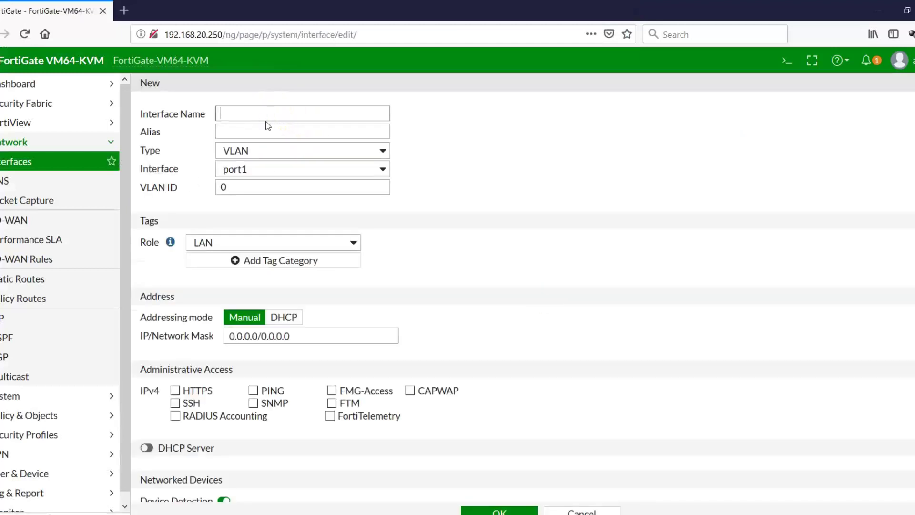
{"action": "type", "text": "INSIDE"}
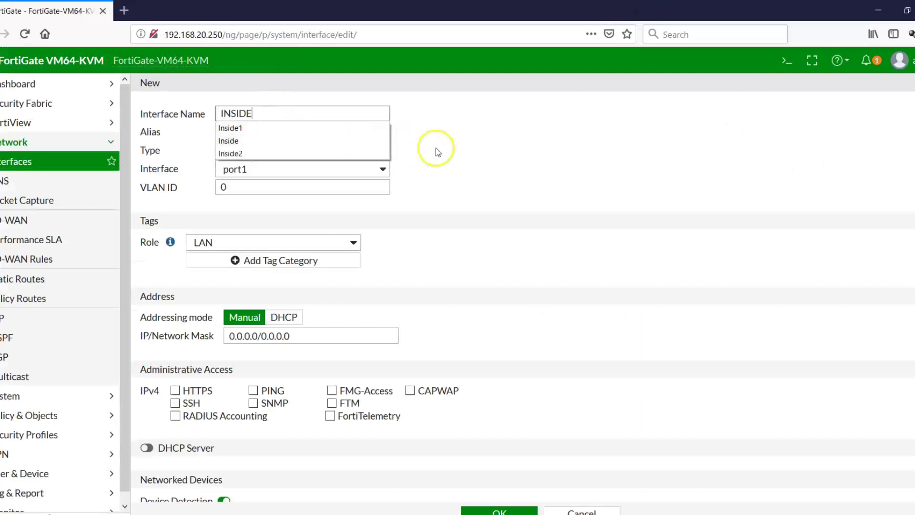
{"action": "left_click", "coordinate": [435, 149]}
{"action": "left_click", "coordinate": [272, 138]}
{"action": "type", "text": "INSIDE"}
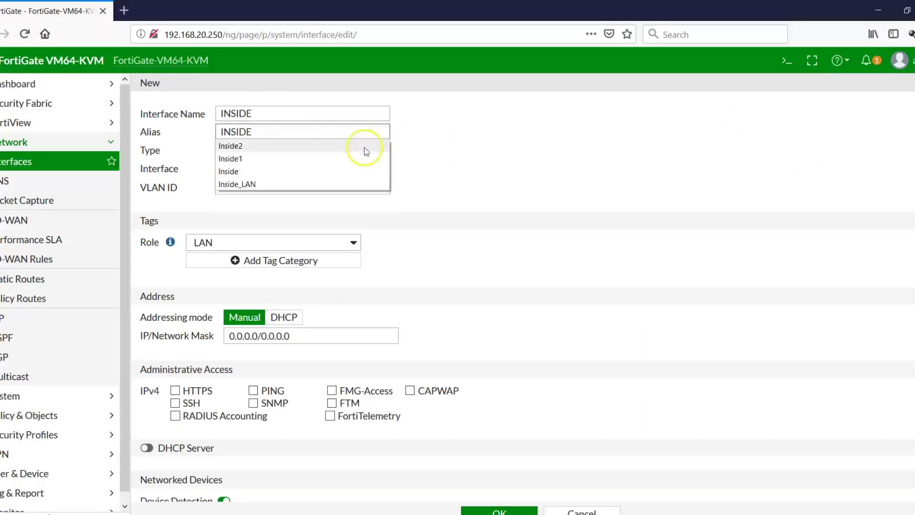
{"action": "left_click", "coordinate": [425, 152]}
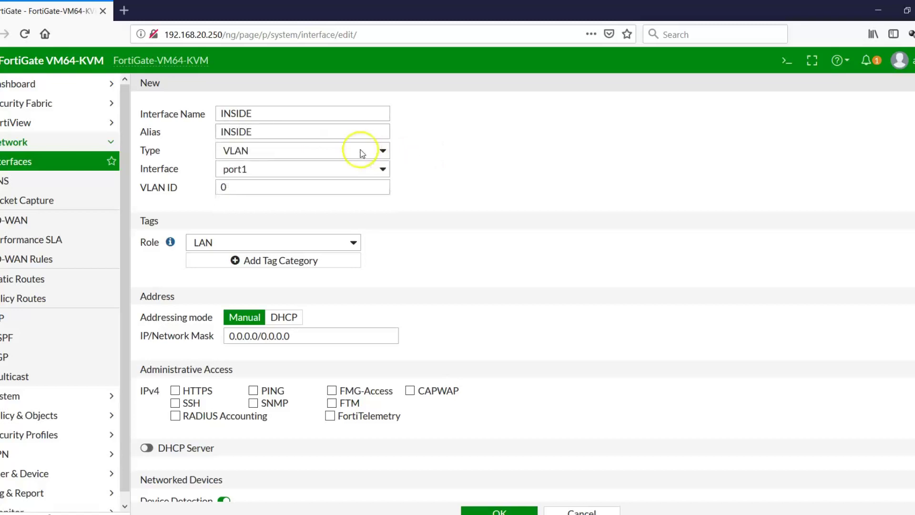
- Make INSIDE an 802.3ad Aggregate of port2 and port3 with role LAN, and save it
{"action": "left_click", "coordinate": [386, 151]}
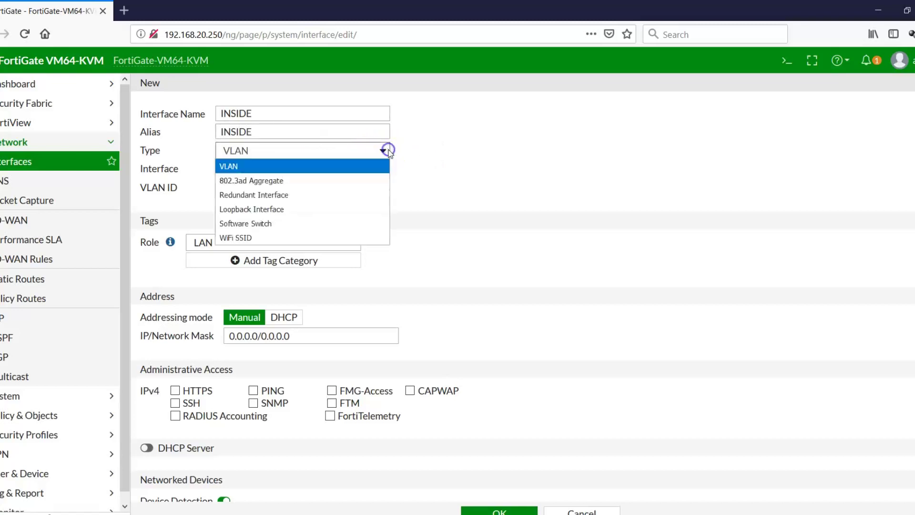
{"action": "left_click", "coordinate": [280, 181]}
{"action": "left_click", "coordinate": [315, 170]}
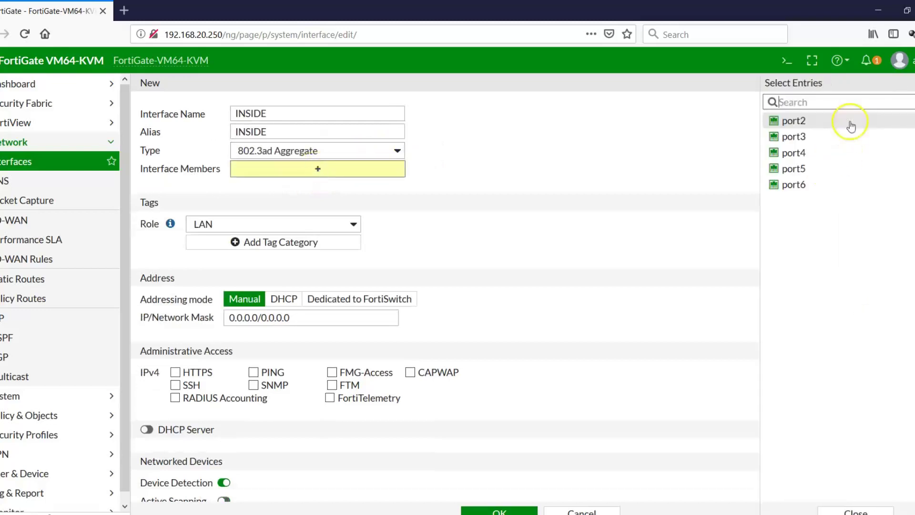
{"action": "left_click", "coordinate": [794, 121]}
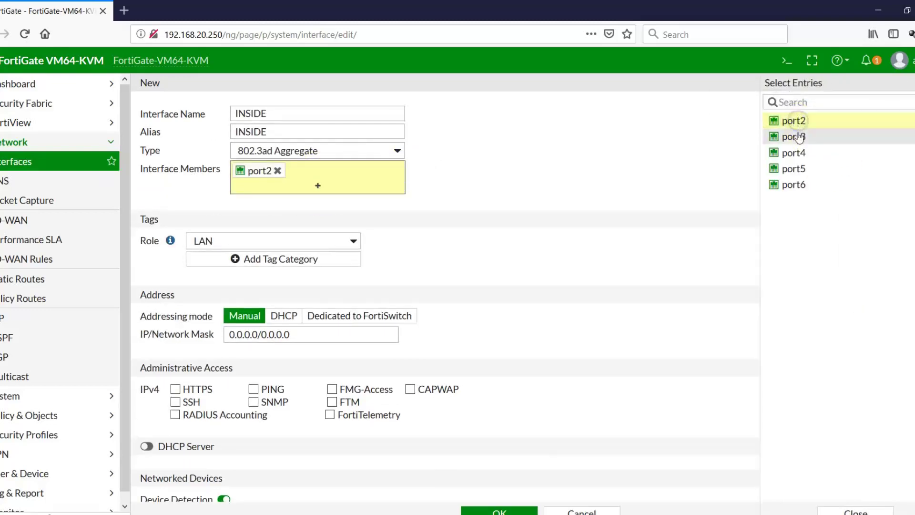
{"action": "left_click", "coordinate": [794, 137]}
{"action": "left_click", "coordinate": [623, 159]}
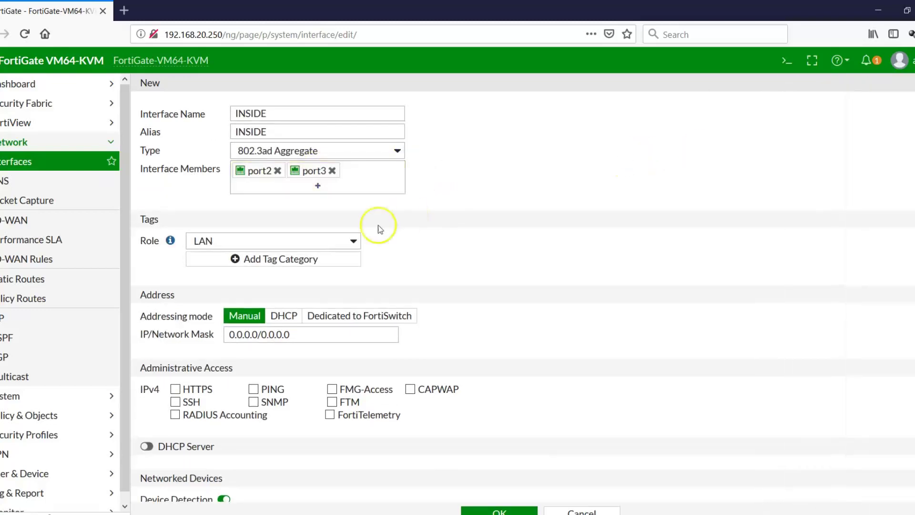
{"action": "left_click", "coordinate": [355, 240]}
{"action": "left_click", "coordinate": [355, 240]}
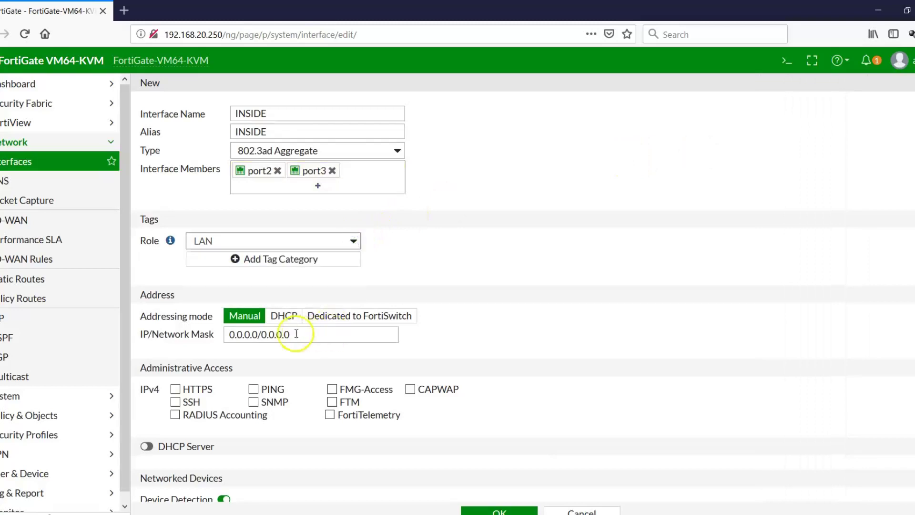
{"action": "scroll", "coordinate": [523, 295], "scroll_direction": "down", "scroll_amount": 5}
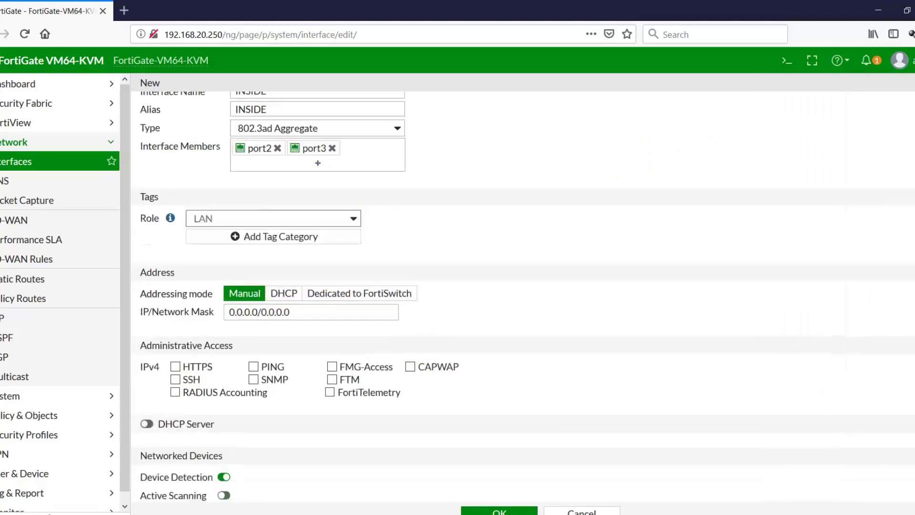
{"action": "left_click", "coordinate": [491, 510]}
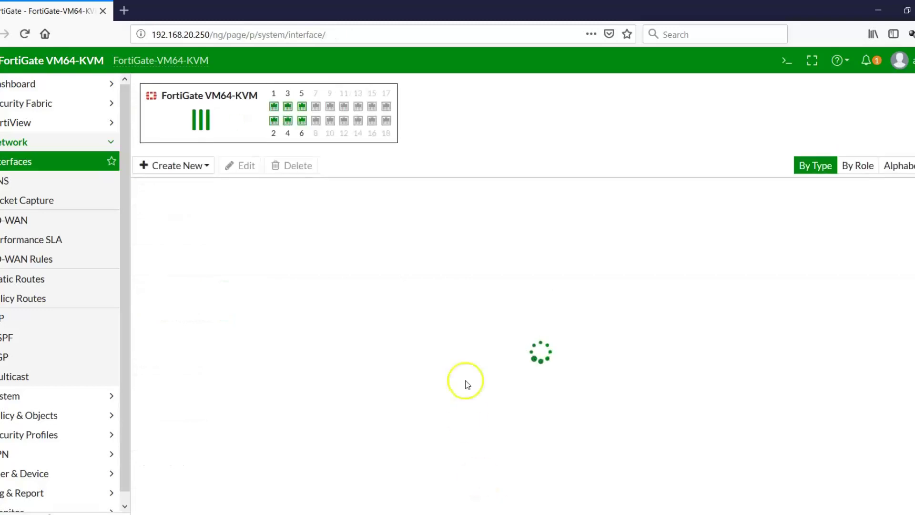
- Start a new interface named INSIDE1 with alias INSIDE1, checking the topology diagram
{"action": "left_click", "coordinate": [207, 165]}
{"action": "left_click", "coordinate": [182, 183]}
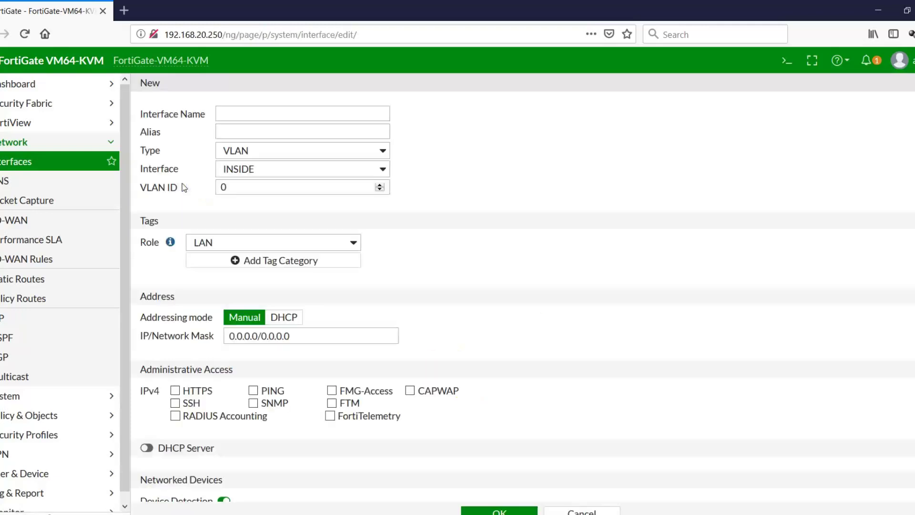
{"action": "left_click", "coordinate": [271, 113]}
{"action": "type", "text": "Insid"}
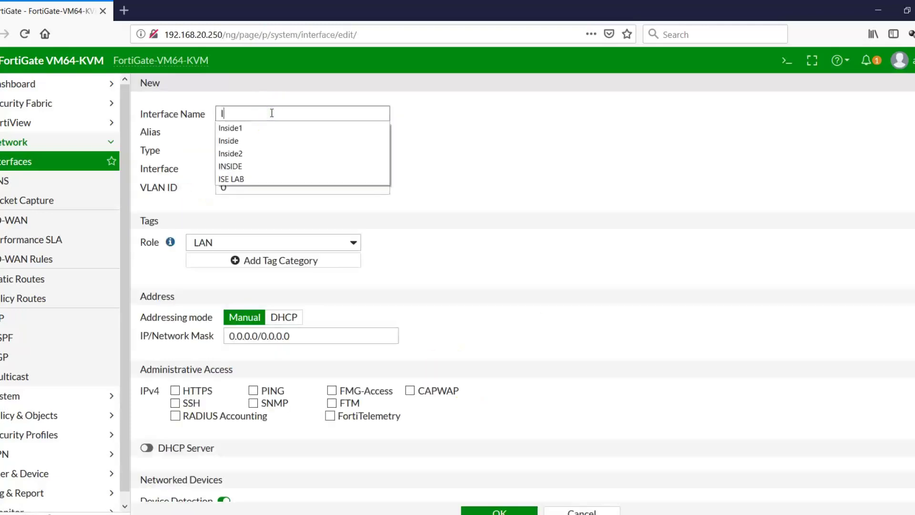
{"action": "key", "text": "BackSpace"}
{"action": "key", "text": "BackSpace"}
{"action": "key", "text": "BackSpace"}
{"action": "key", "text": "BackSpace"}
{"action": "key", "text": "BackSpace"}
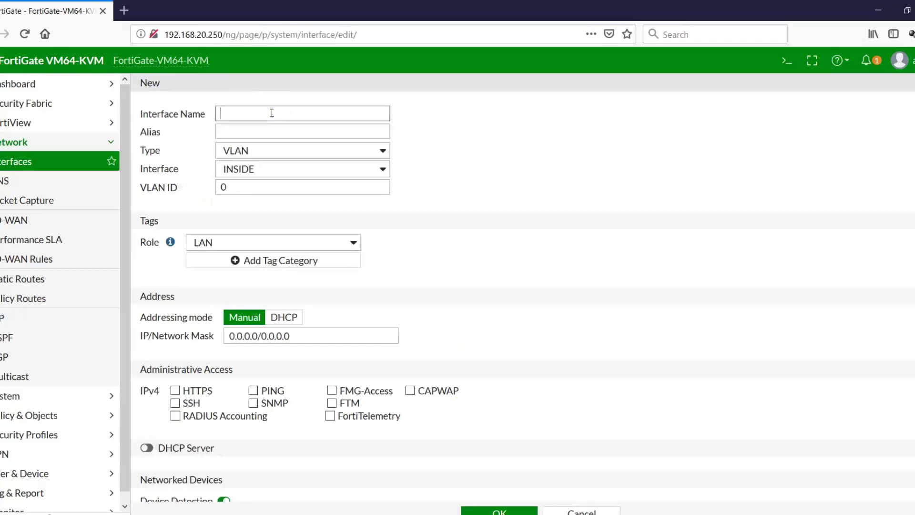
{"action": "type", "text": "INSIDE1"}
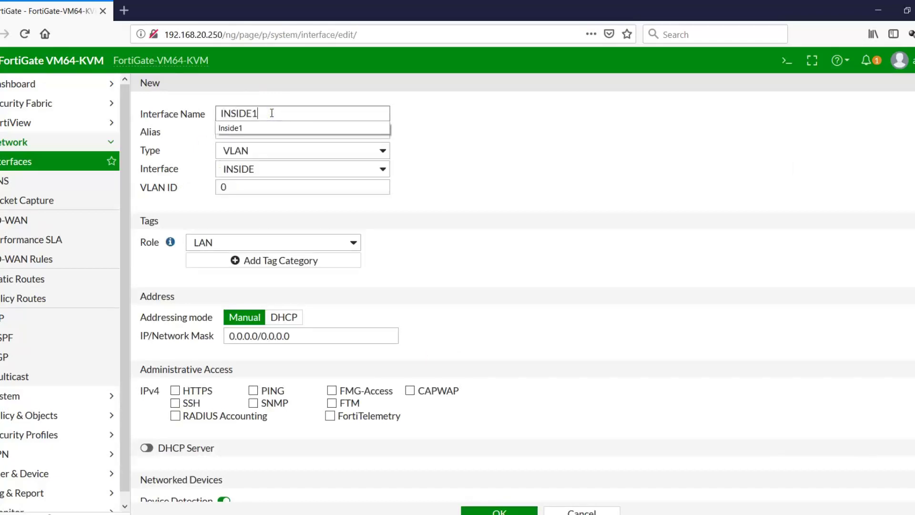
{"action": "left_click", "coordinate": [494, 126]}
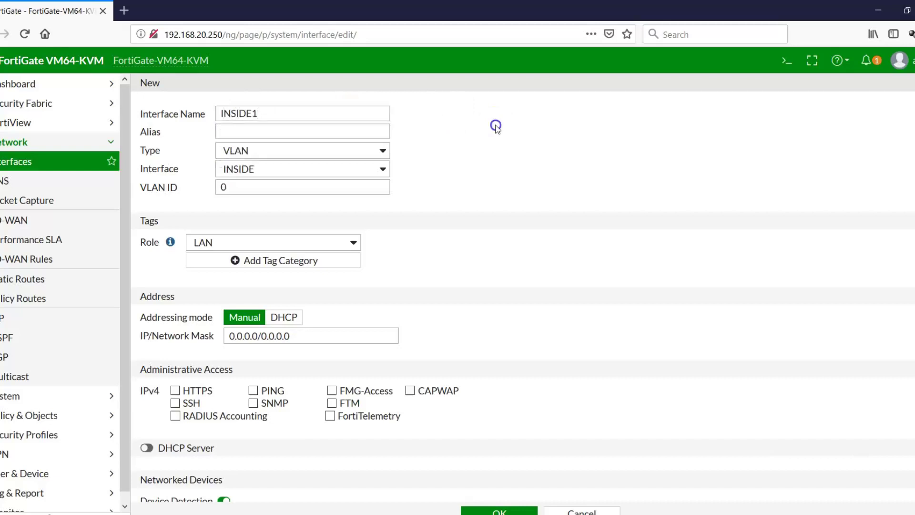
{"action": "left_click", "coordinate": [372, 134]}
{"action": "type", "text": "INSIDE"}
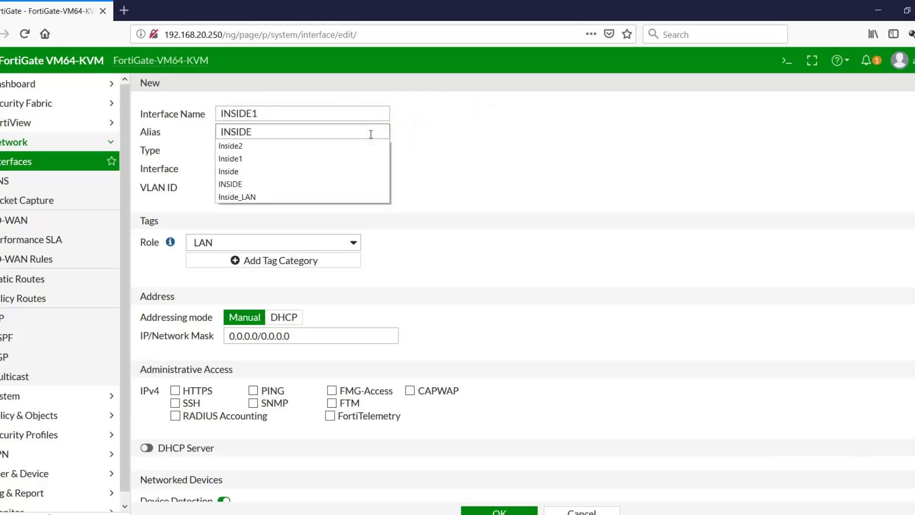
{"action": "type", "text": "1"}
{"action": "left_click", "coordinate": [491, 134]}
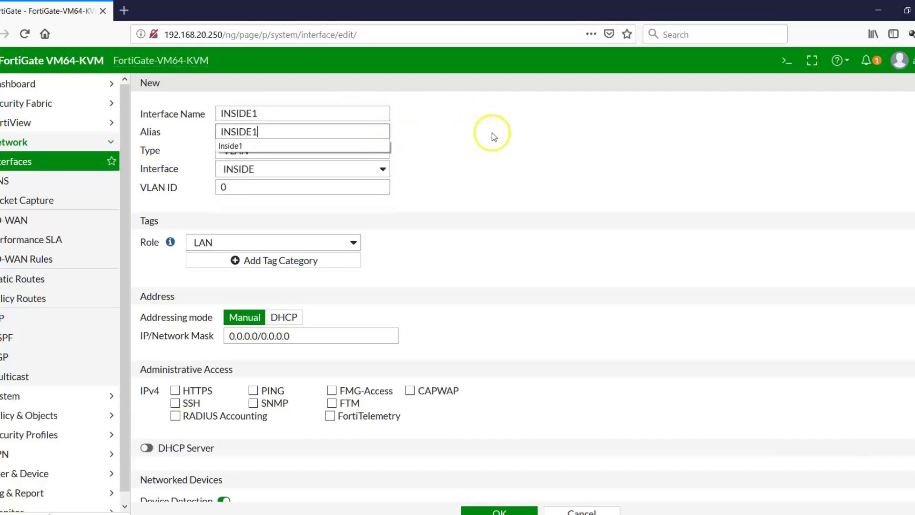
{"action": "left_click", "coordinate": [450, 185]}
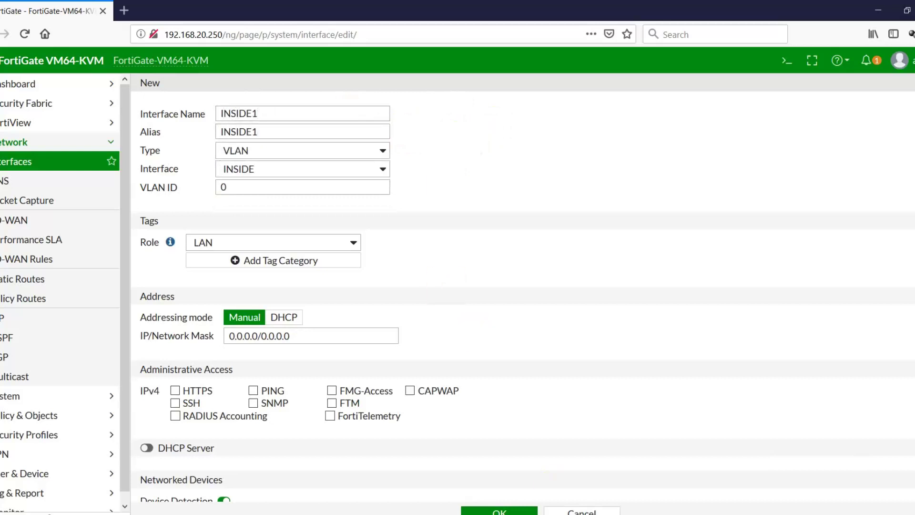
{"action": "key", "text": "alt+Tab"}
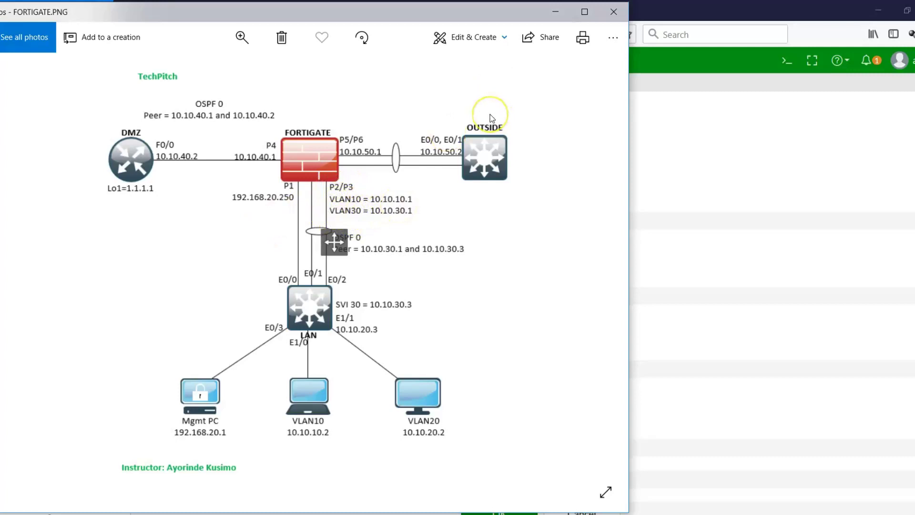
{"action": "left_click", "coordinate": [555, 12]}
- Give INSIDE1 VLAN ID 10, address 10.10.10.1/255.255.255.0 and PING access, then save it
{"action": "left_click", "coordinate": [160, 184]}
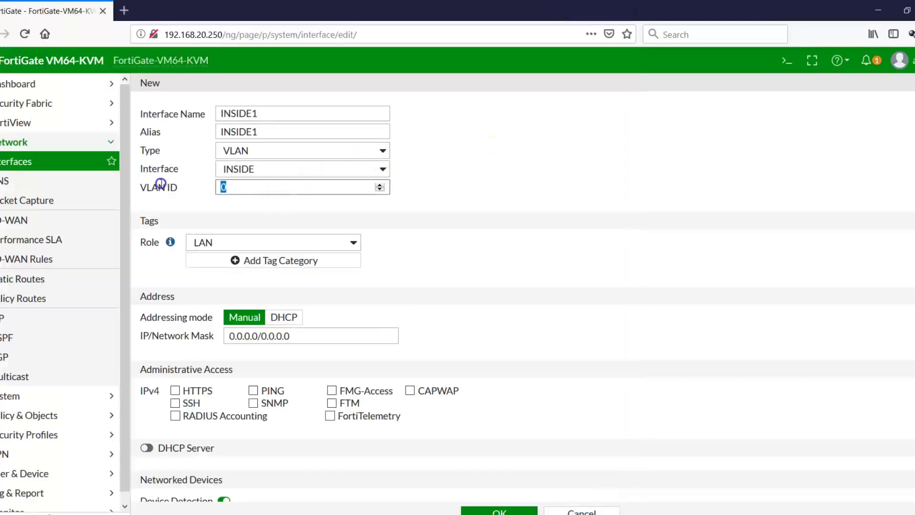
{"action": "type", "text": "1"}
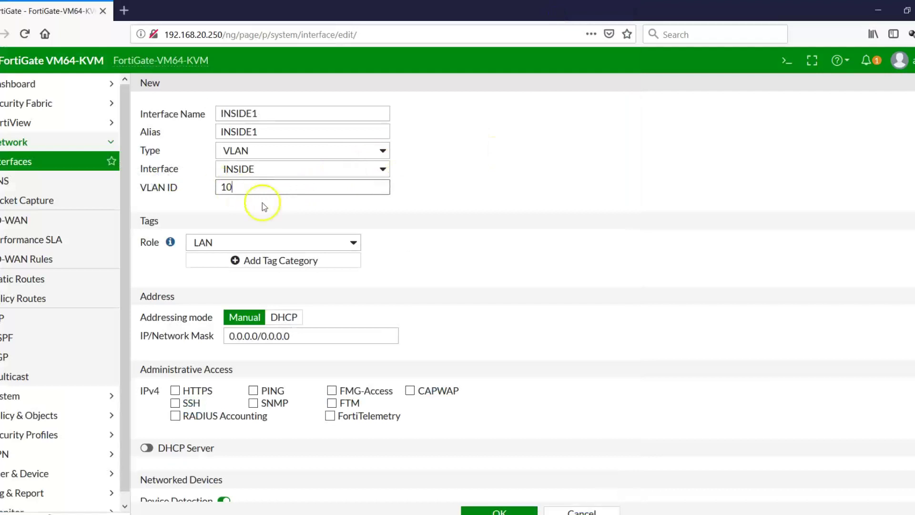
{"action": "left_click", "coordinate": [339, 340]}
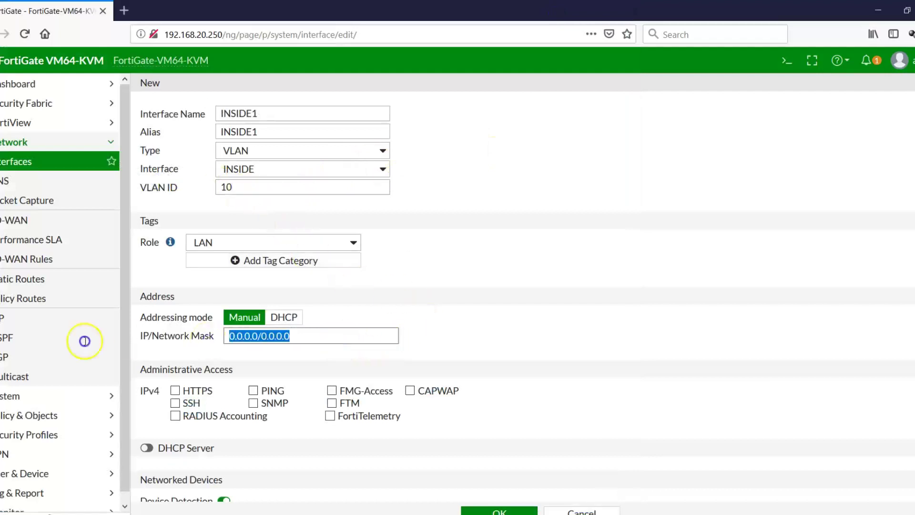
{"action": "type", "text": "10.10"}
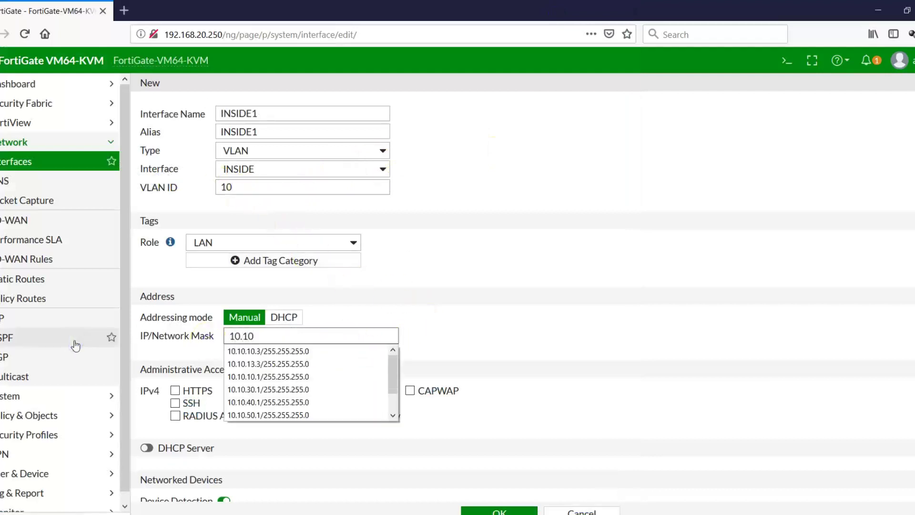
{"action": "type", "text": ".10.1/"}
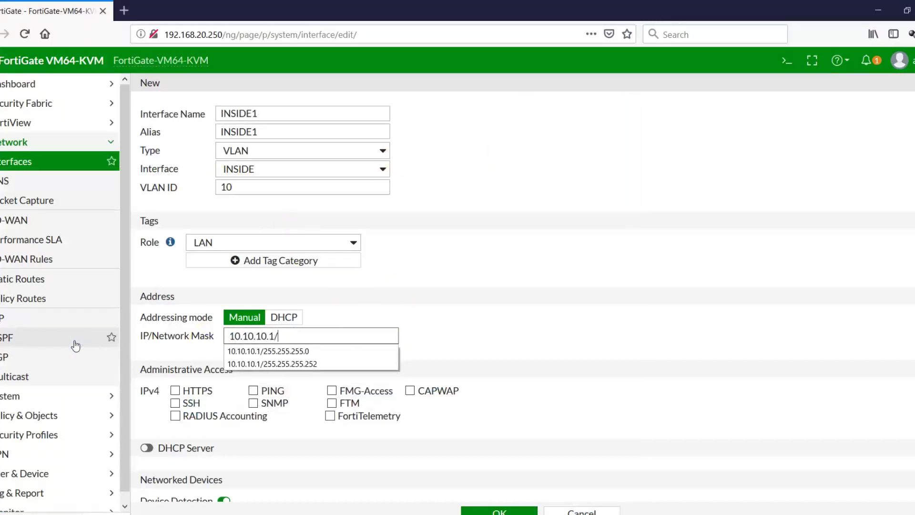
{"action": "left_click", "coordinate": [246, 351]}
{"action": "left_click", "coordinate": [409, 355]}
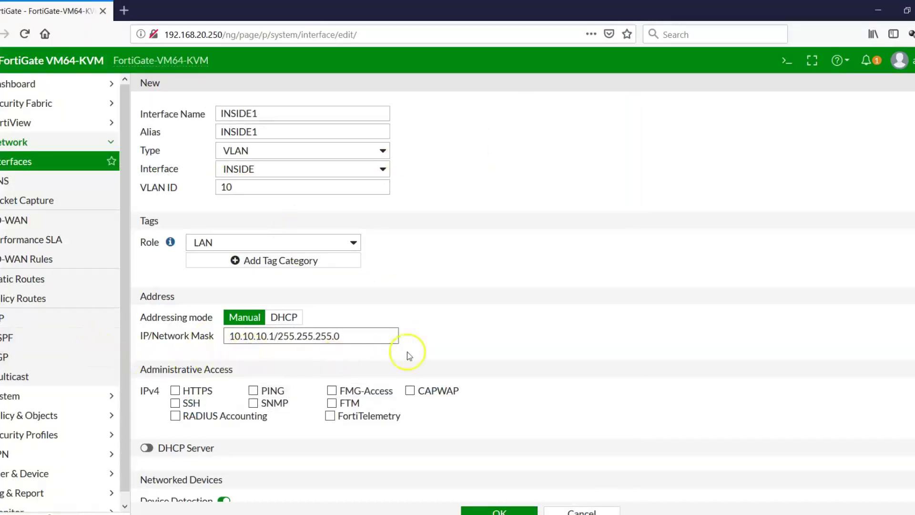
{"action": "left_click", "coordinate": [252, 392]}
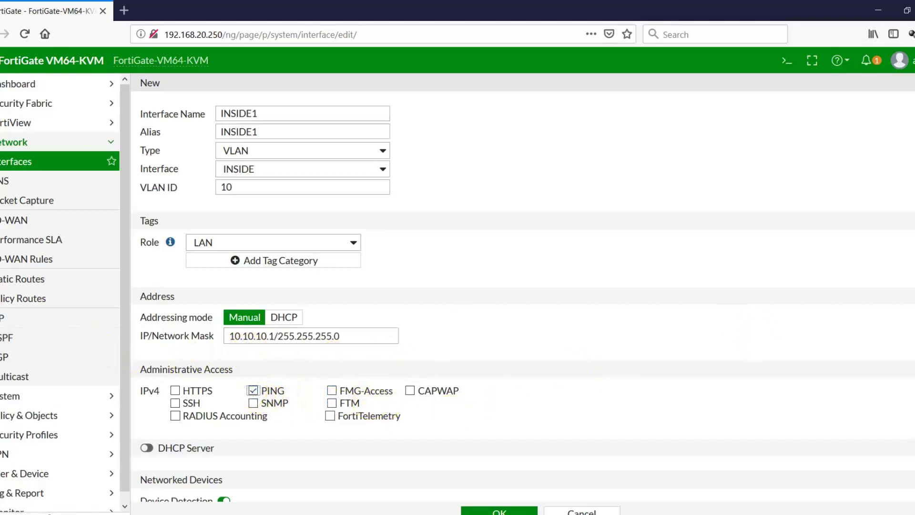
{"action": "scroll", "coordinate": [237, 246], "scroll_direction": "down", "scroll_amount": 5}
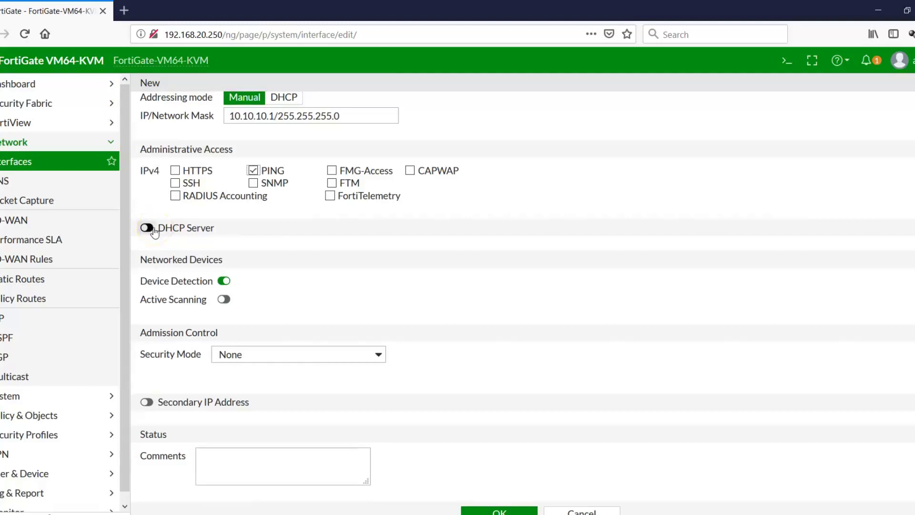
{"action": "left_click", "coordinate": [148, 228]}
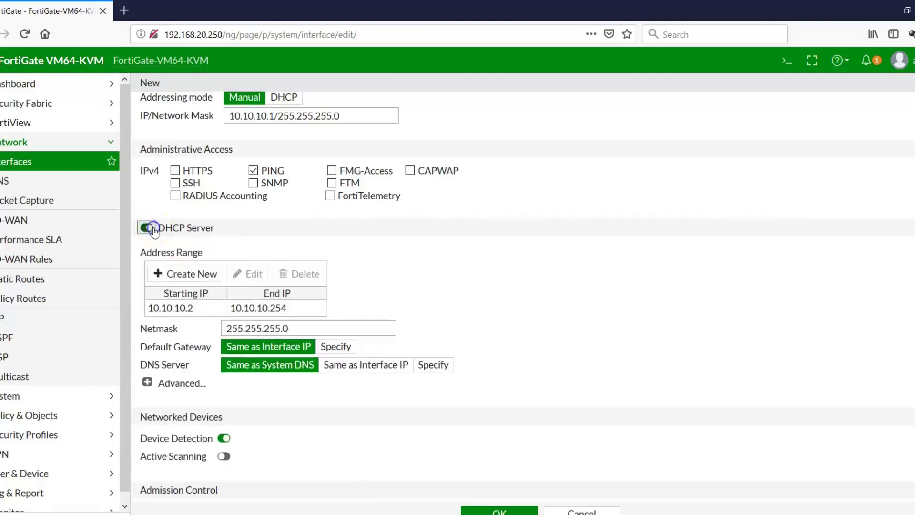
{"action": "left_click", "coordinate": [147, 228]}
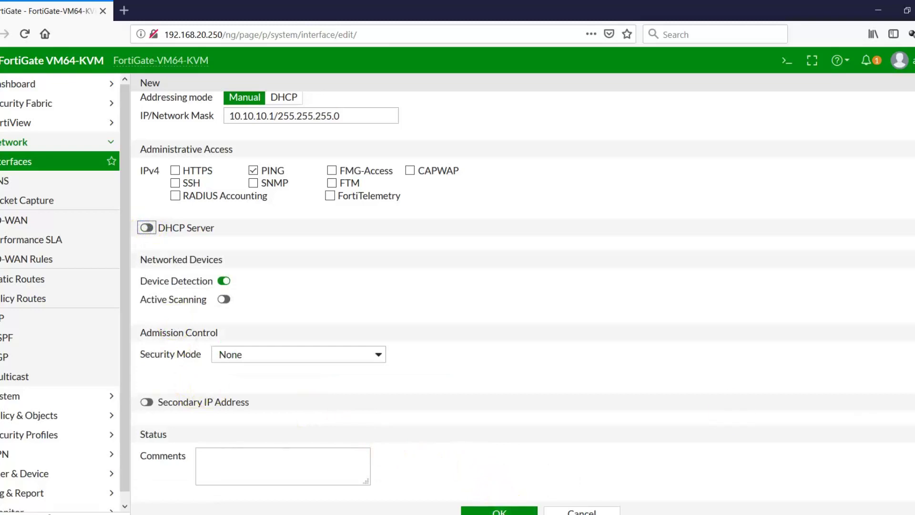
{"action": "left_click", "coordinate": [518, 508]}
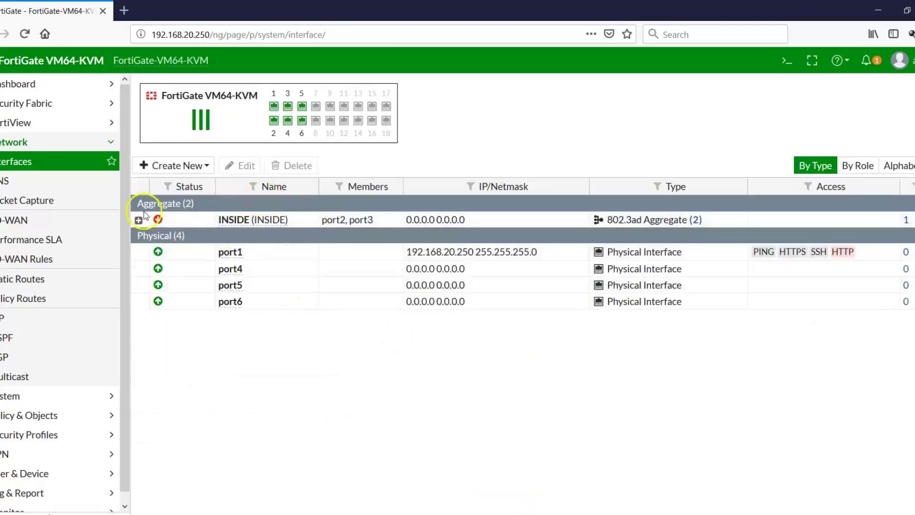
- Expand INSIDE and start a new interface named INSIDE2 with alias INSIDE2
{"action": "left_click", "coordinate": [140, 220]}
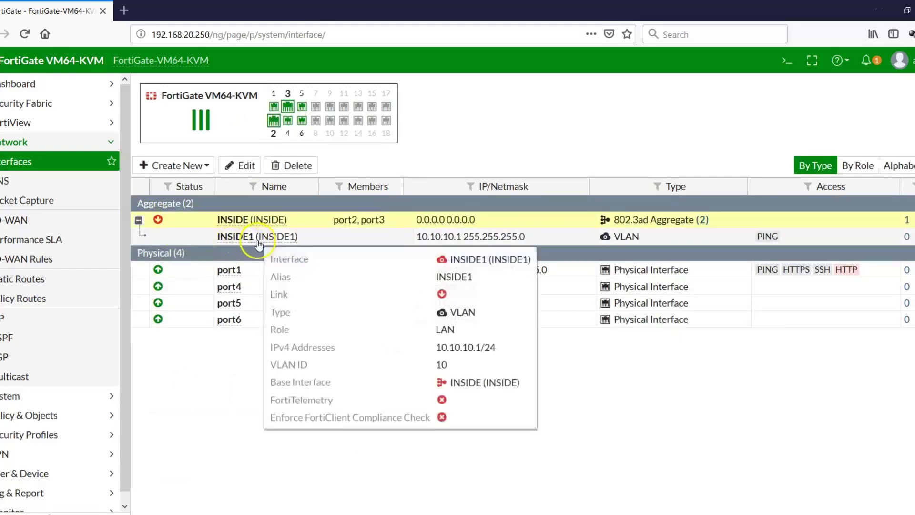
{"action": "left_click", "coordinate": [206, 170]}
{"action": "left_click", "coordinate": [172, 184]}
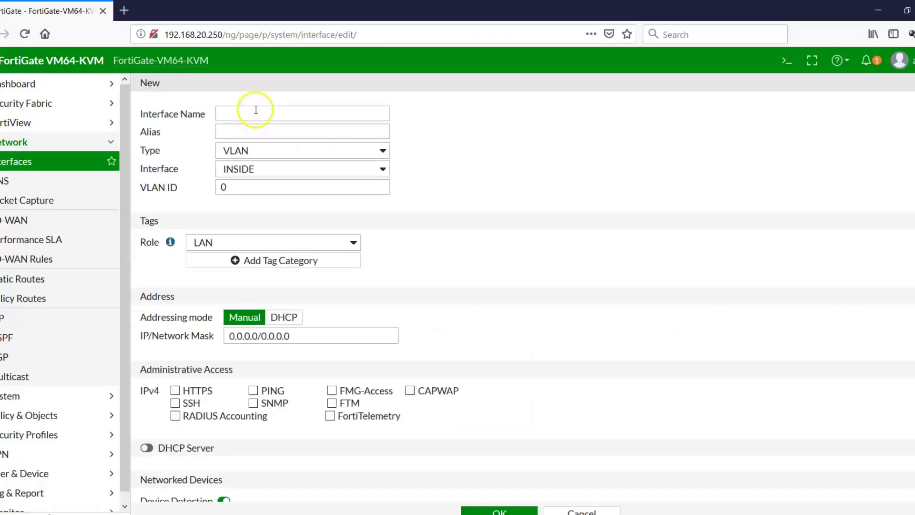
{"action": "left_click", "coordinate": [255, 110]}
{"action": "type", "text": "INSIDE"}
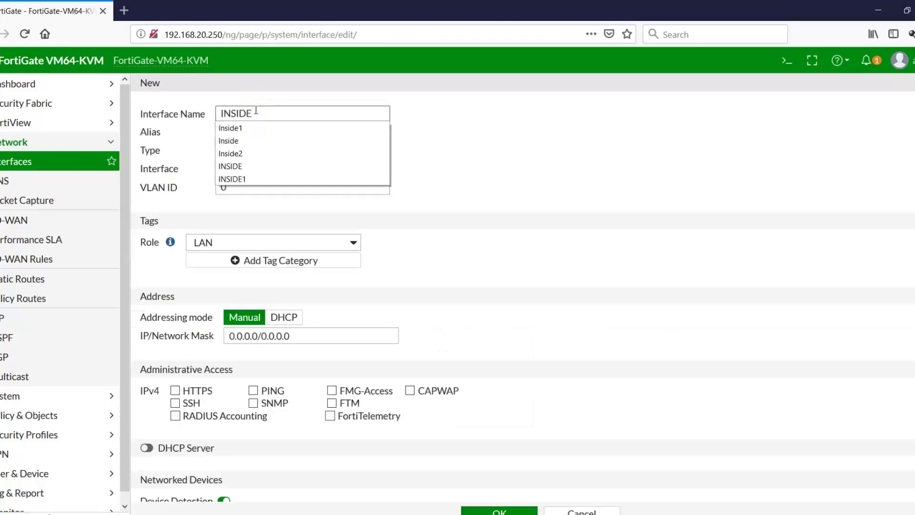
{"action": "type", "text": "2"}
{"action": "left_click", "coordinate": [452, 102]}
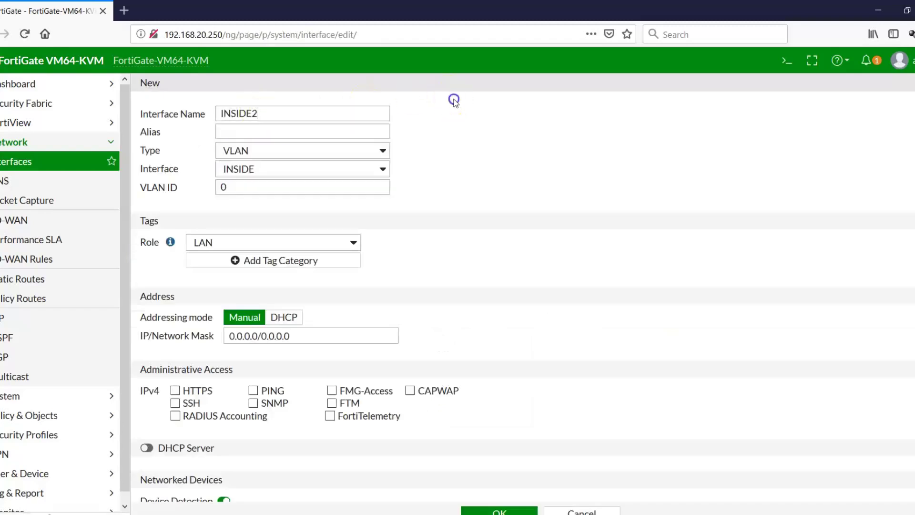
{"action": "left_click", "coordinate": [335, 133]}
{"action": "type", "text": "INSIDE"}
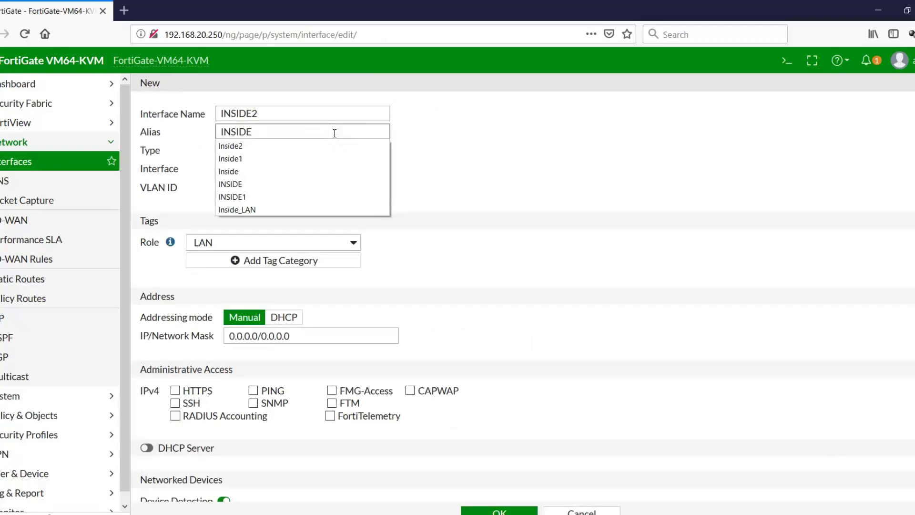
{"action": "type", "text": "2"}
{"action": "left_click", "coordinate": [529, 152]}
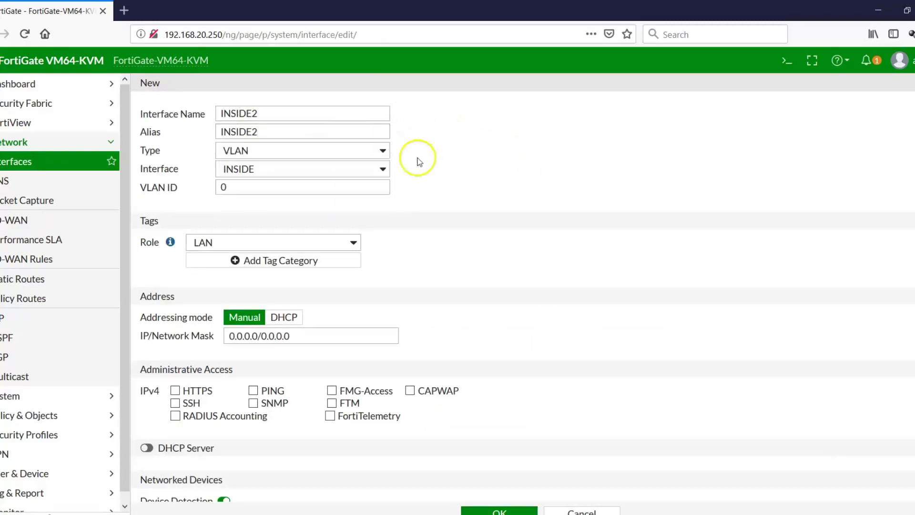
- Put INSIDE2 on parent INSIDE with VLAN 30, 10.10.30.1/255.255.255.0 and PING, and save it
{"action": "left_click", "coordinate": [384, 171]}
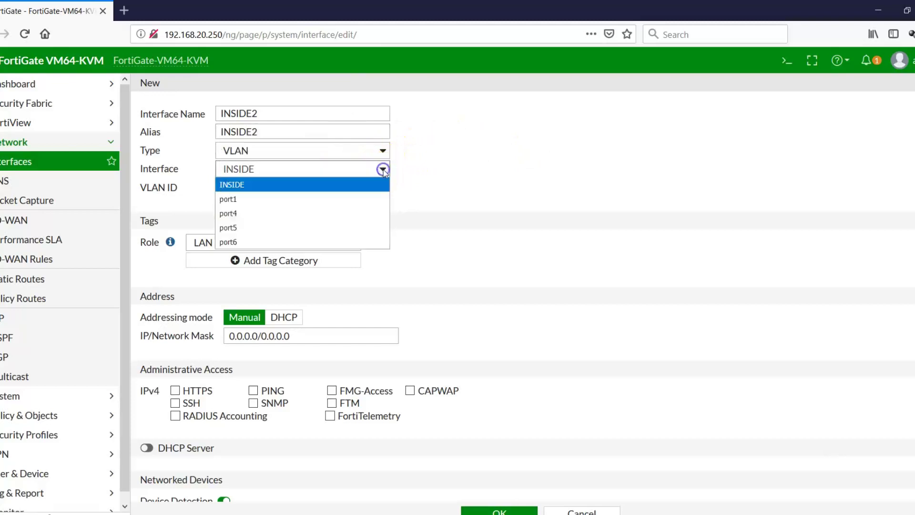
{"action": "left_click", "coordinate": [383, 172]}
{"action": "double_click", "coordinate": [314, 191]}
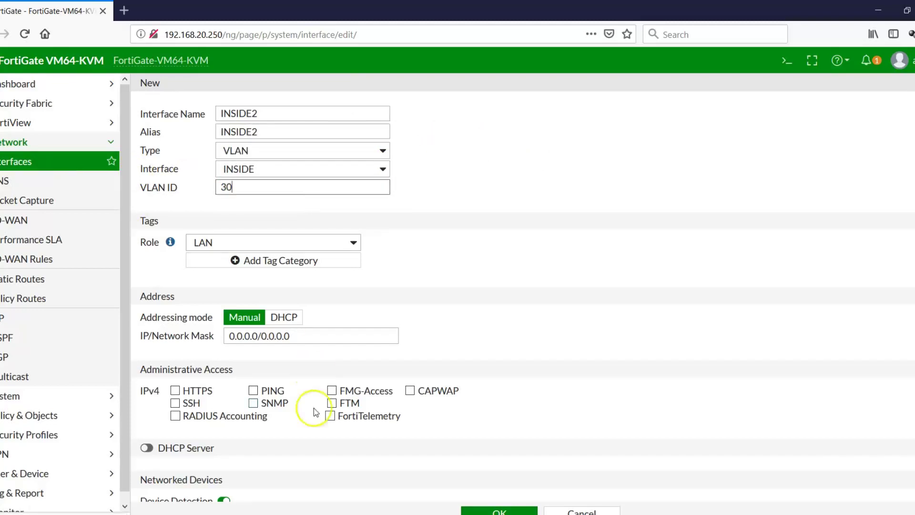
{"action": "left_click", "coordinate": [705, 514]}
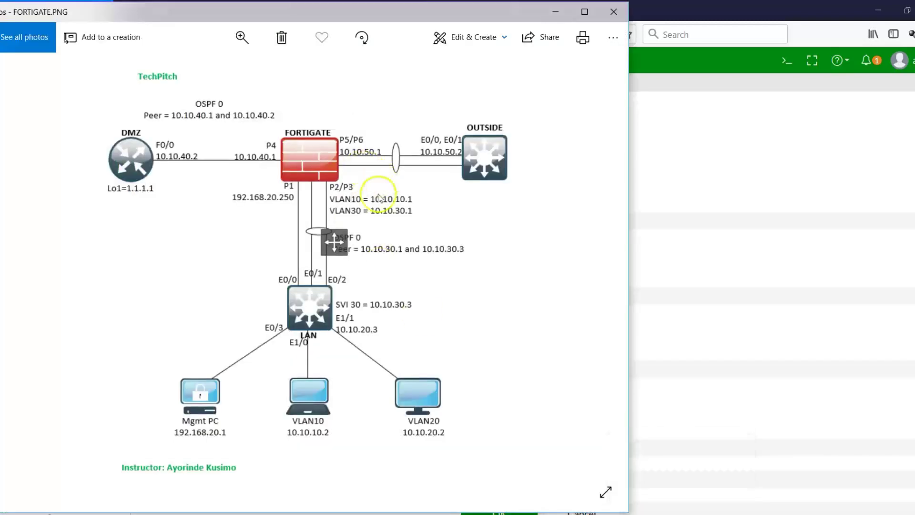
{"action": "left_click", "coordinate": [697, 490]}
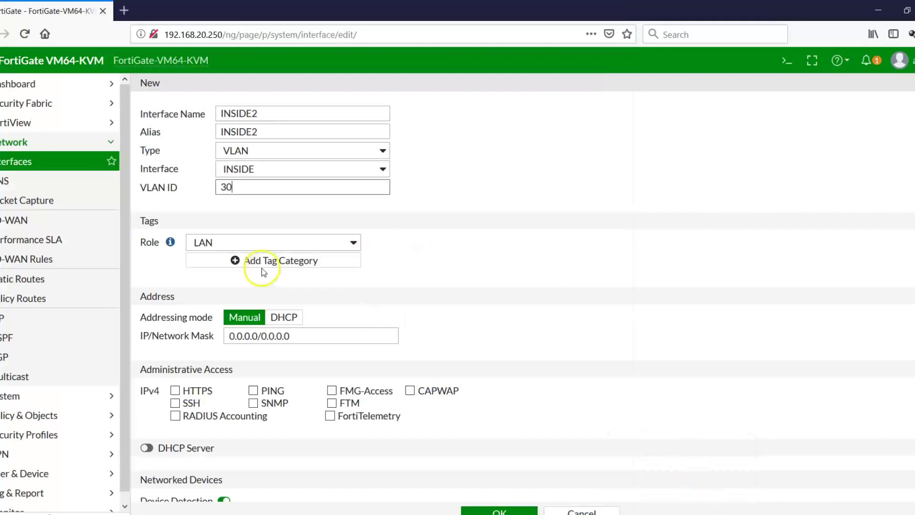
{"action": "left_click", "coordinate": [302, 336]}
{"action": "type", "text": "10.10.30."}
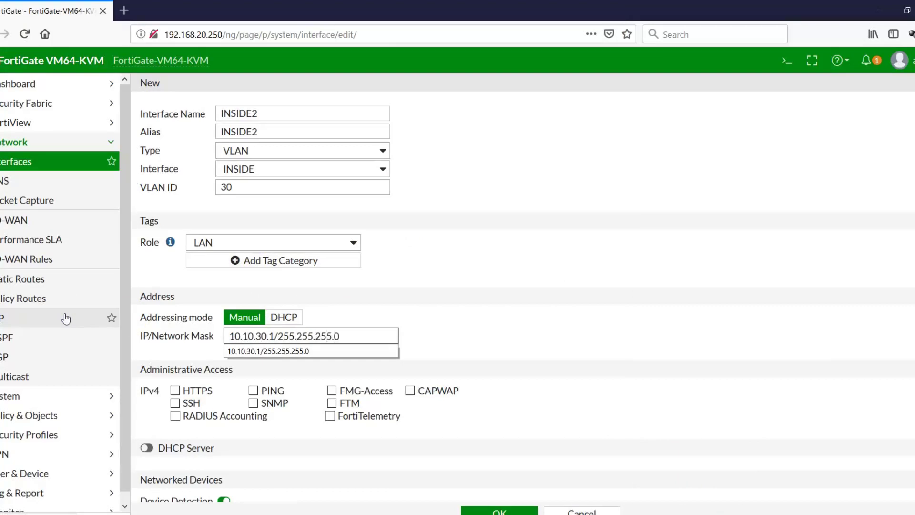
{"action": "type", "text": "1/255.255.255.0"}
{"action": "left_click", "coordinate": [511, 337]}
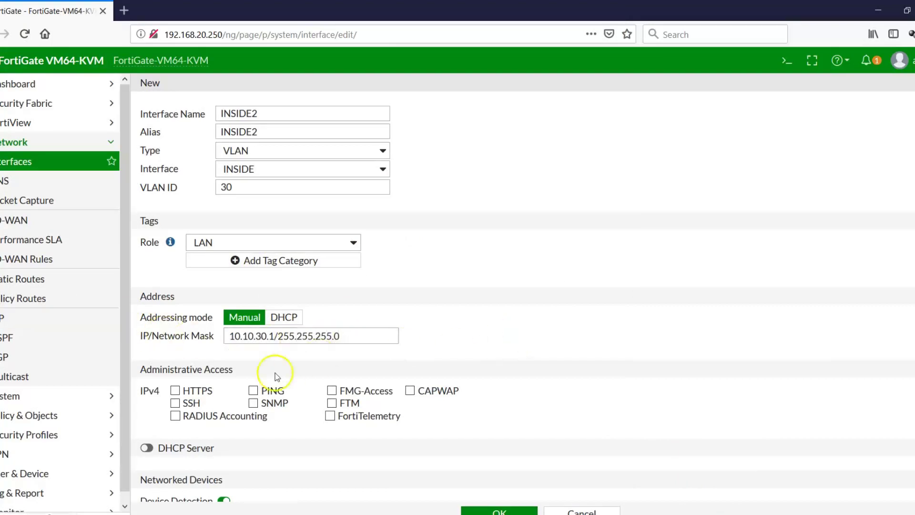
{"action": "left_click", "coordinate": [254, 391]}
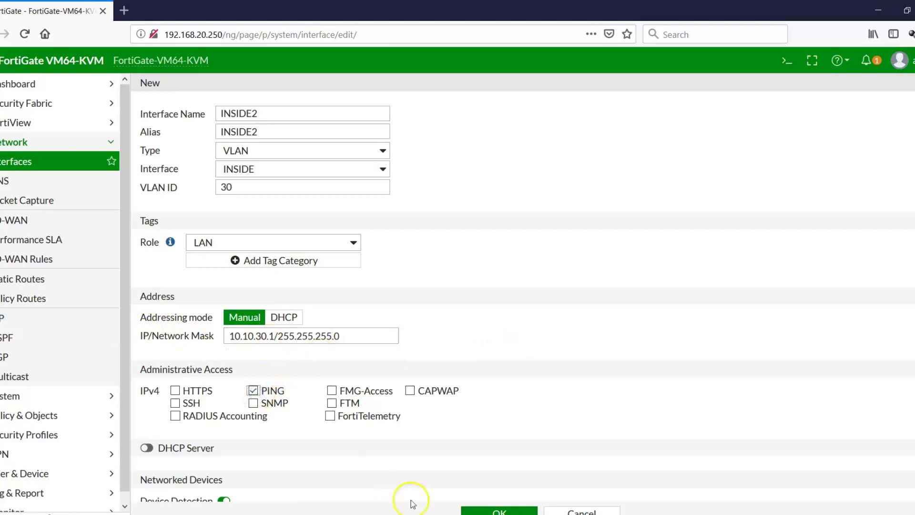
{"action": "left_click", "coordinate": [499, 512]}
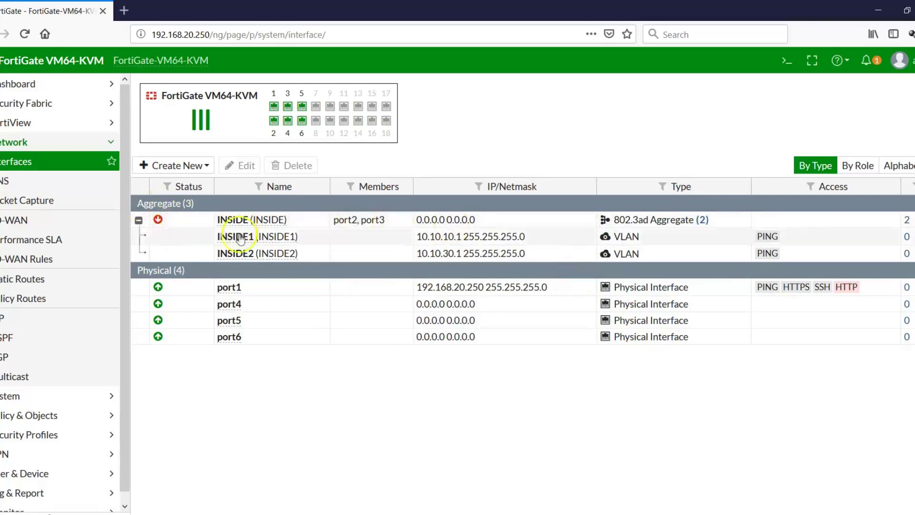
{"action": "mouse_move", "coordinate": [156, 222]}
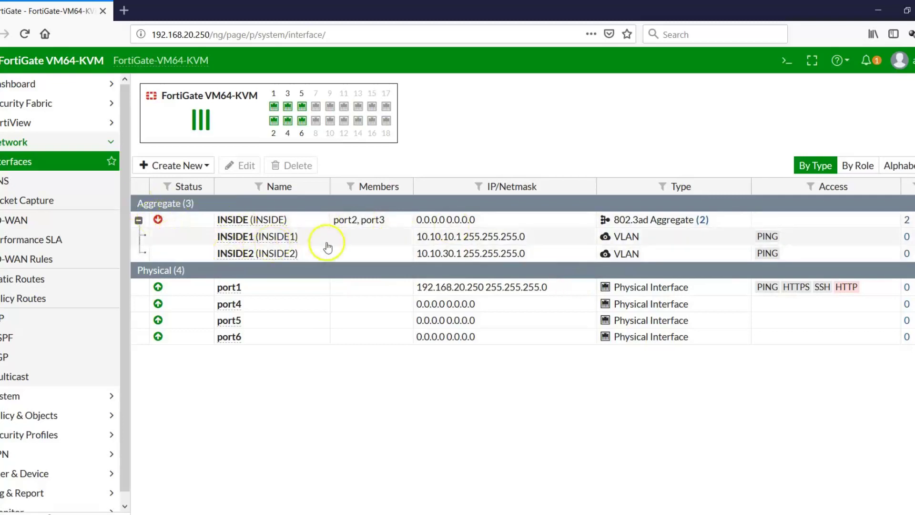
{"action": "left_click", "coordinate": [704, 514]}
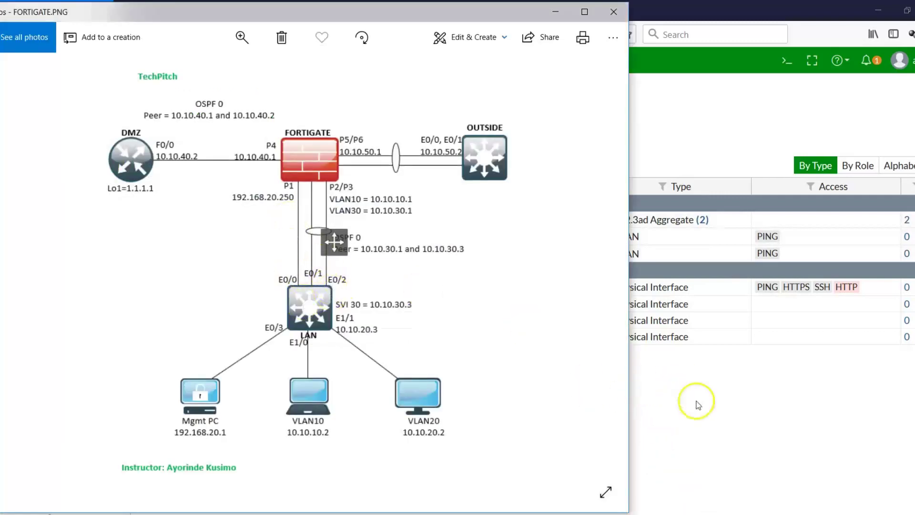
- Open the LAN switch console and enter privileged and global configuration mode
{"action": "left_click", "coordinate": [708, 411]}
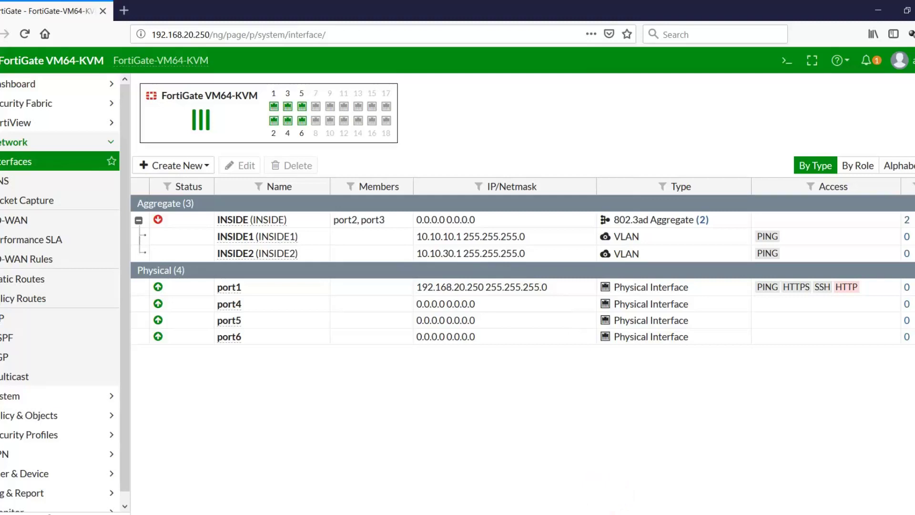
{"action": "key", "text": "alt+Tab"}
{"action": "left_click", "coordinate": [649, 136]}
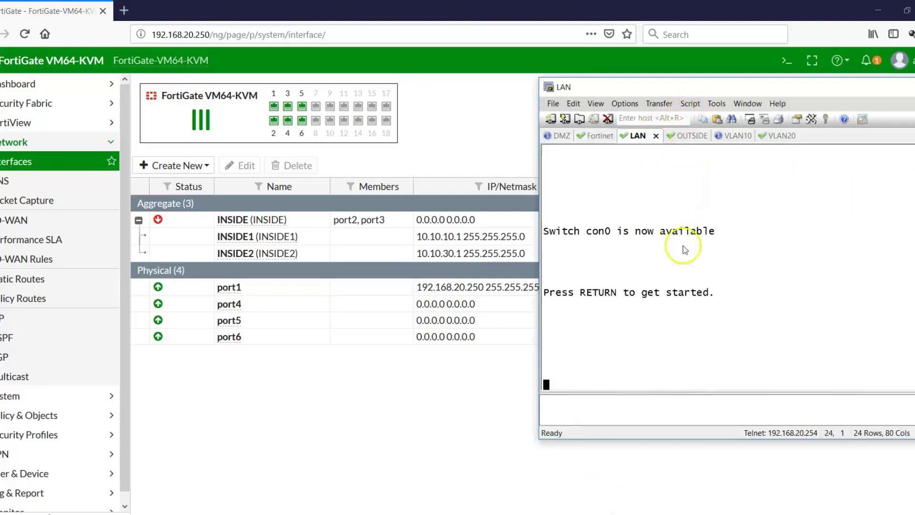
{"action": "key", "text": "Return"}
{"action": "key", "text": "Return"}
{"action": "type", "text": "en"}
{"action": "key", "text": "Return"}
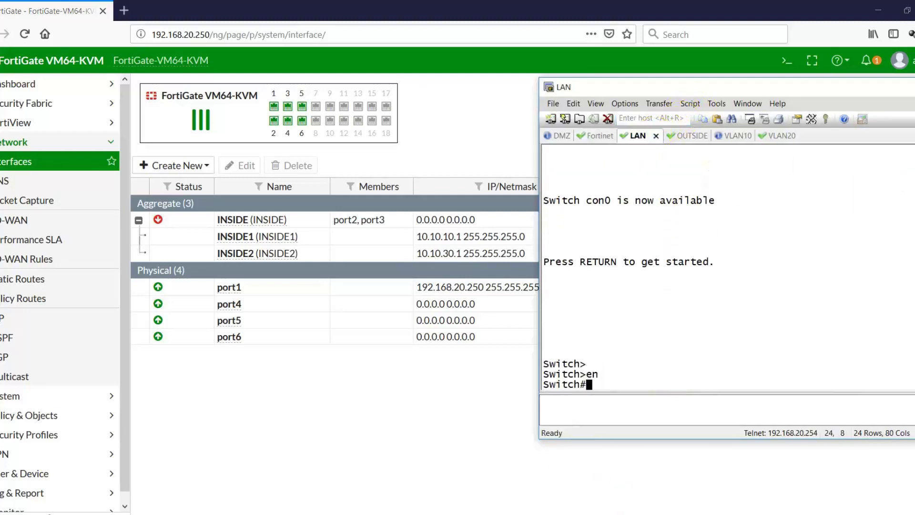
{"action": "left_click", "coordinate": [706, 514]}
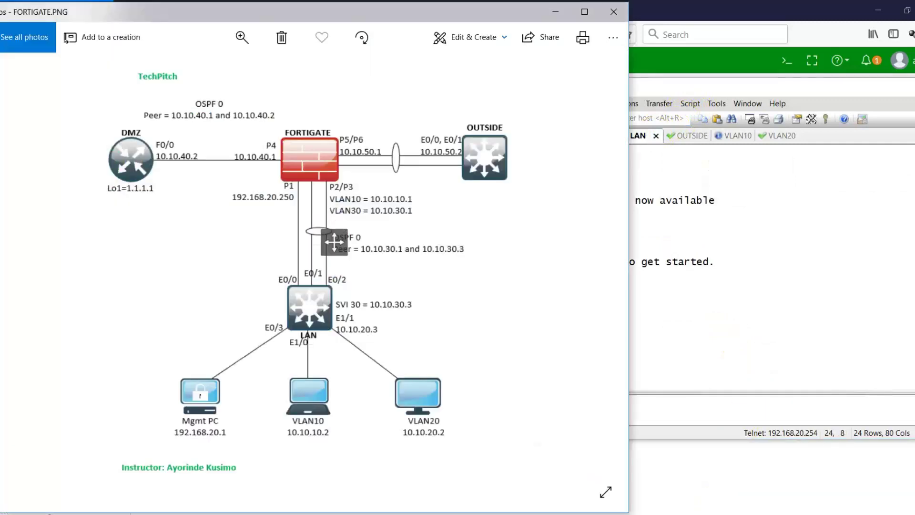
{"action": "left_click", "coordinate": [725, 327]}
{"action": "type", "text": "config t"}
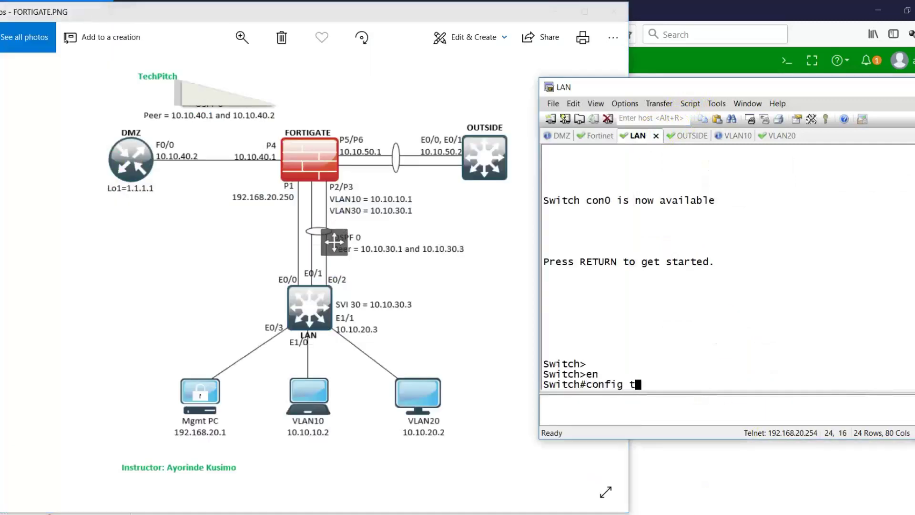
{"action": "key", "text": "Return"}
- Enable Ethernet0/1-0/2 and bundle them into LACP channel-group 1 in active mode
{"action": "type", "text": "int range "}
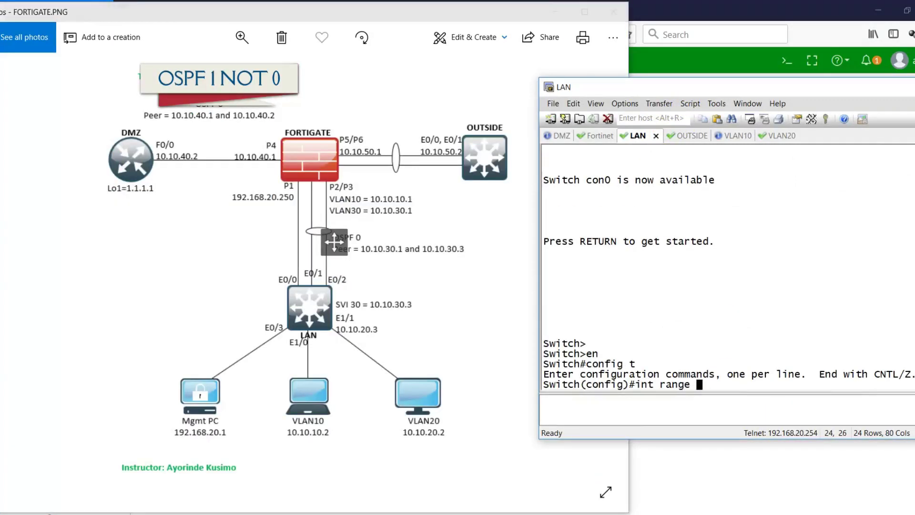
{"action": "type", "text": "eth0/1-2"}
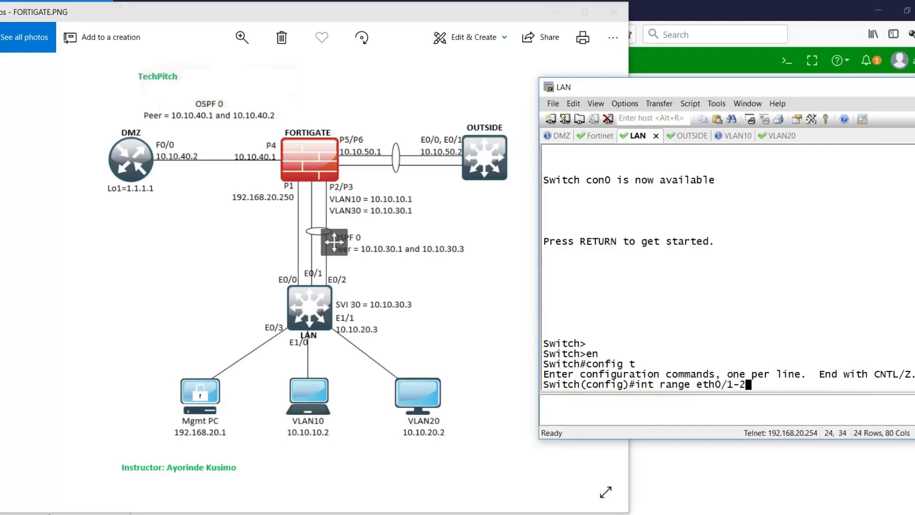
{"action": "key", "text": "Return"}
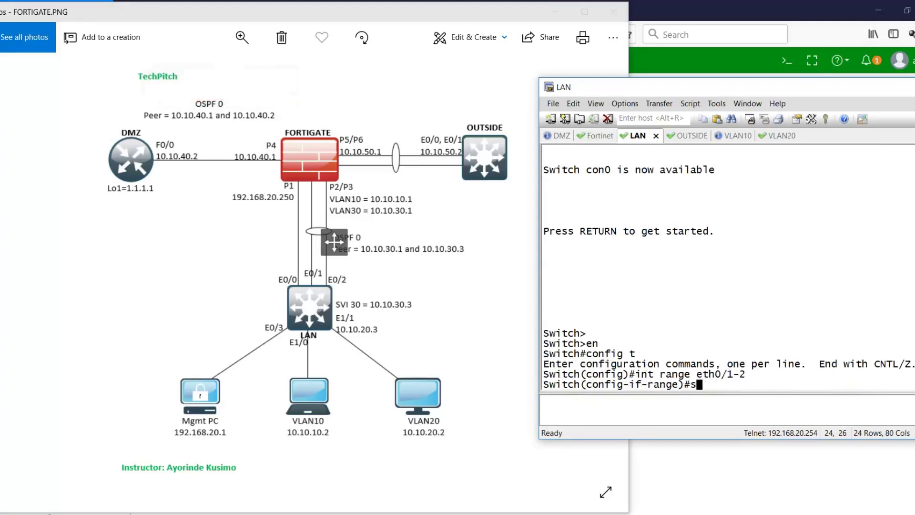
{"action": "type", "text": "no shut"}
{"action": "key", "text": "Return"}
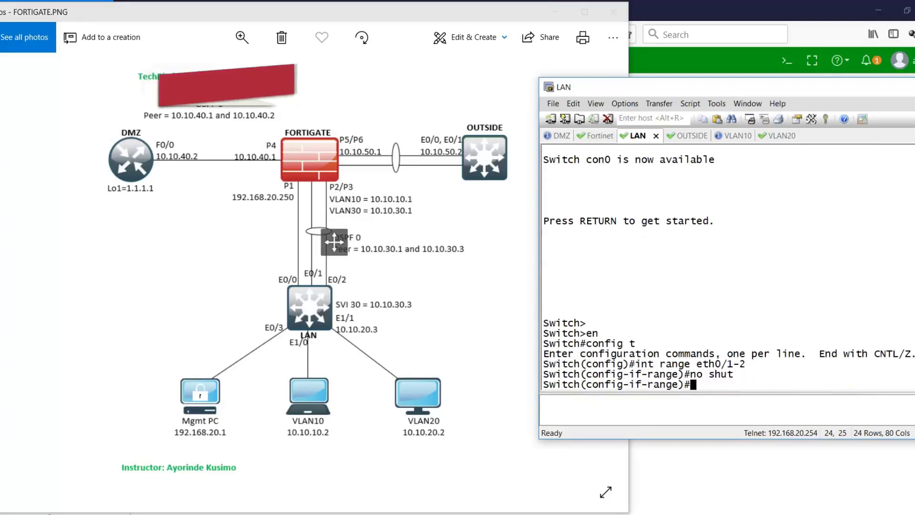
{"action": "type", "text": "s"}
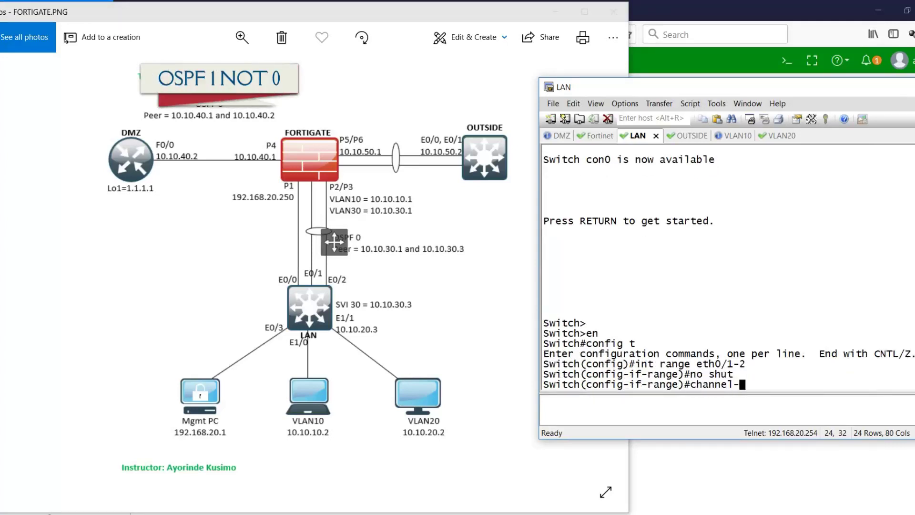
{"action": "type", "text": "hannel-group 1 mode act"}
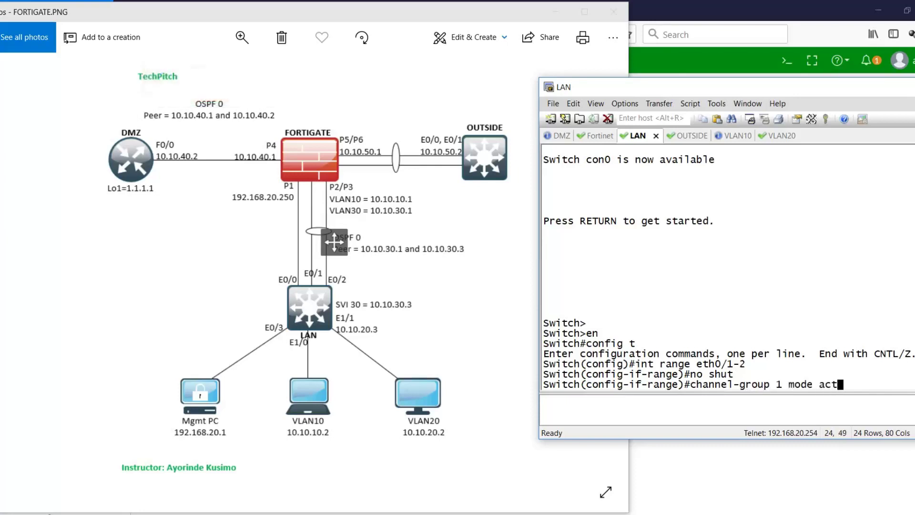
{"action": "key", "text": "Return"}
{"action": "type", "text": "e)#e"}
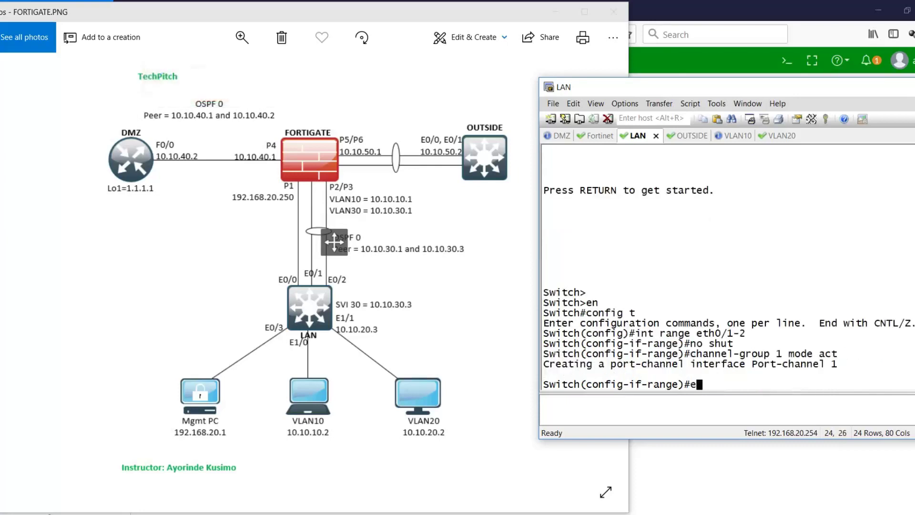
{"action": "type", "text": "xit"}
{"action": "key", "text": "Return"}
- Make Port-channel 1 a trunk with dot1q encapsulation
{"action": "type", "text": "int po 1"}
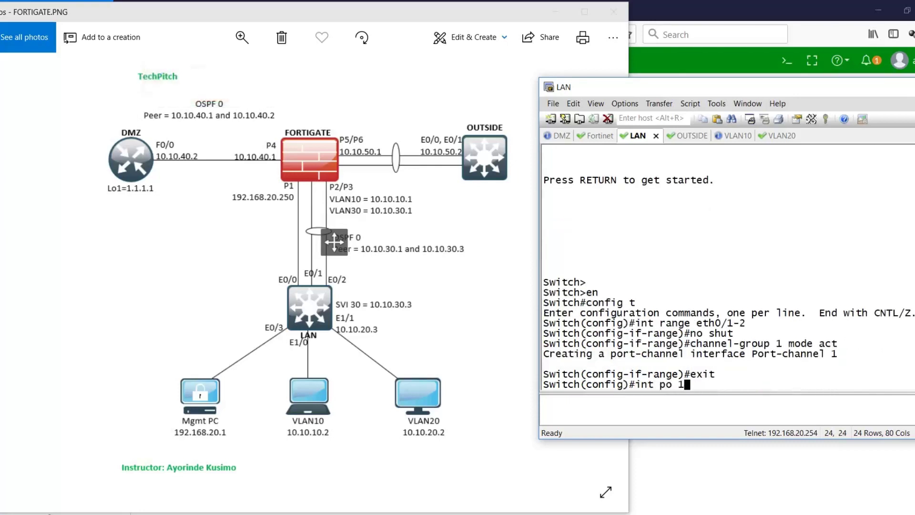
{"action": "key", "text": "Return"}
{"action": "type", "text": "switchp"}
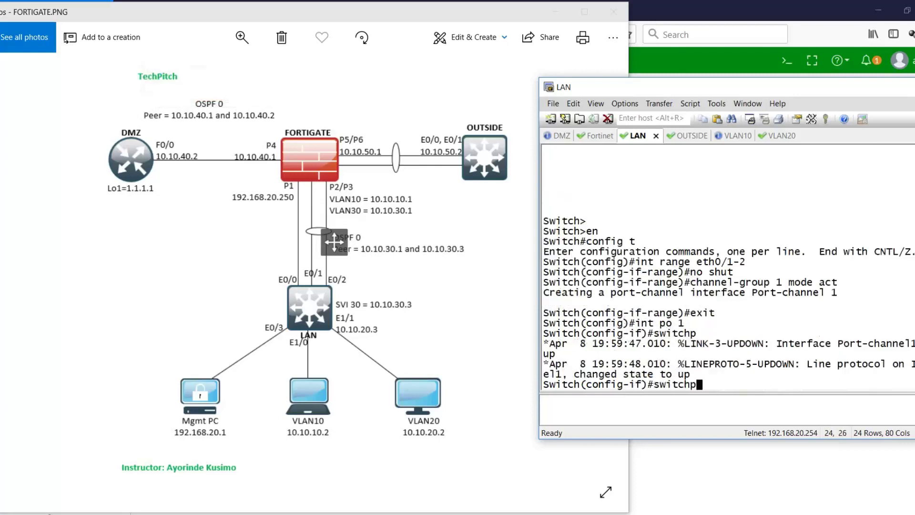
{"action": "type", "text": "ort turn"}
{"action": "type", "text": "k encap dot"}
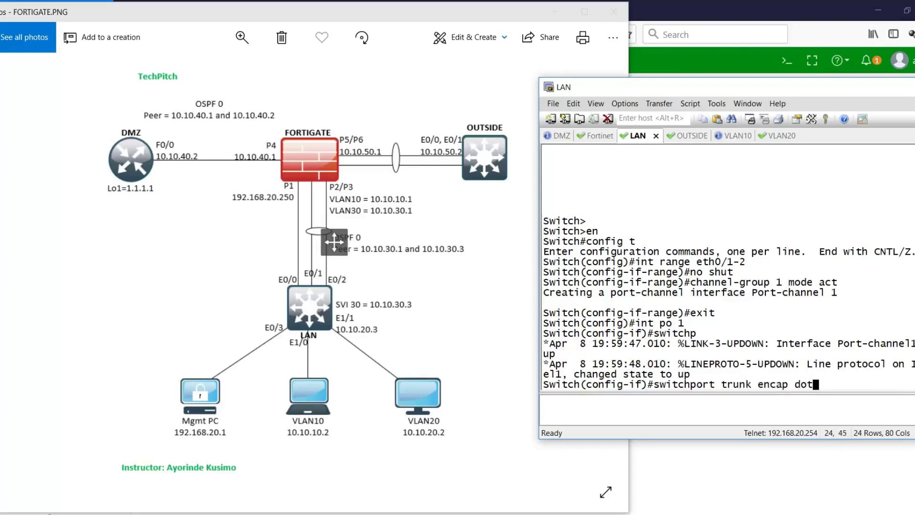
{"action": "type", "text": "1q"}
{"action": "key", "text": "Return"}
{"action": "type", "text": "switchp"}
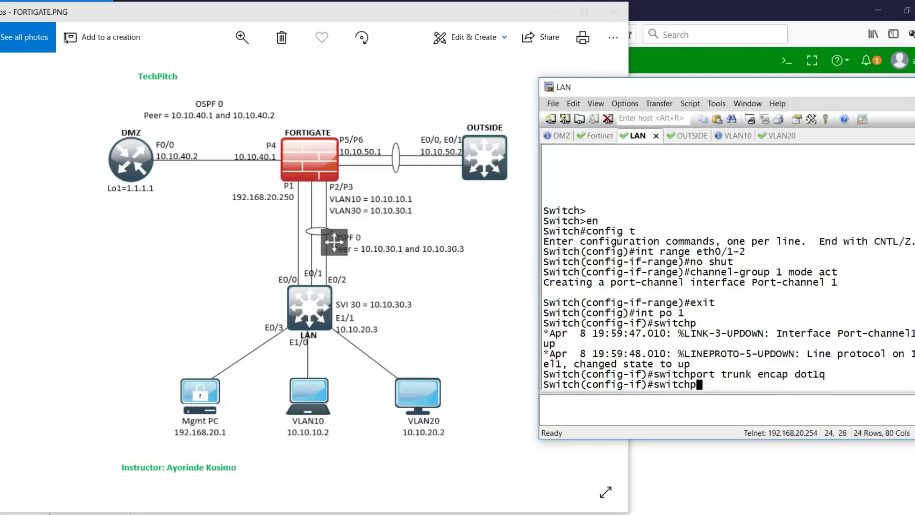
{"action": "type", "text": "ort mode trun"}
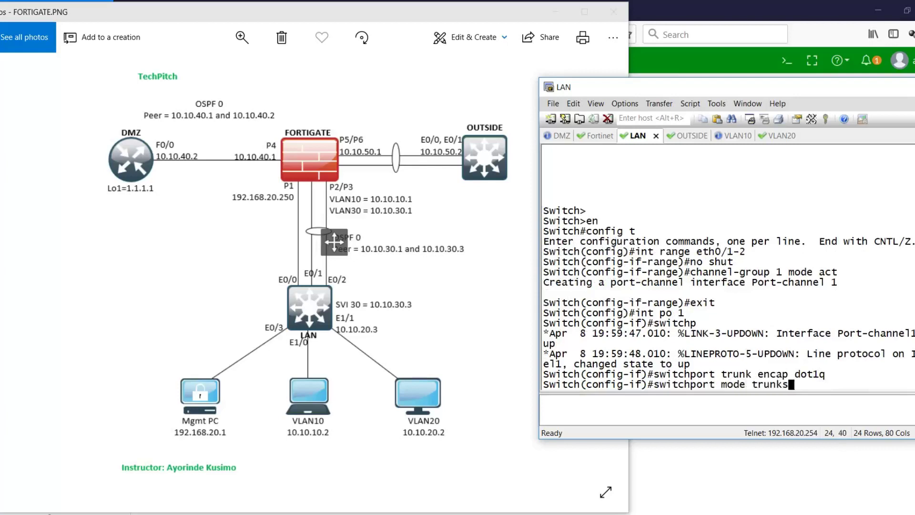
{"action": "type", "text": "k"}
{"action": "key", "text": "Return"}
- Allow only VLANs 10 and 30 on the Port-channel 1 trunk and bring it up
{"action": "type", "text": "swi"}
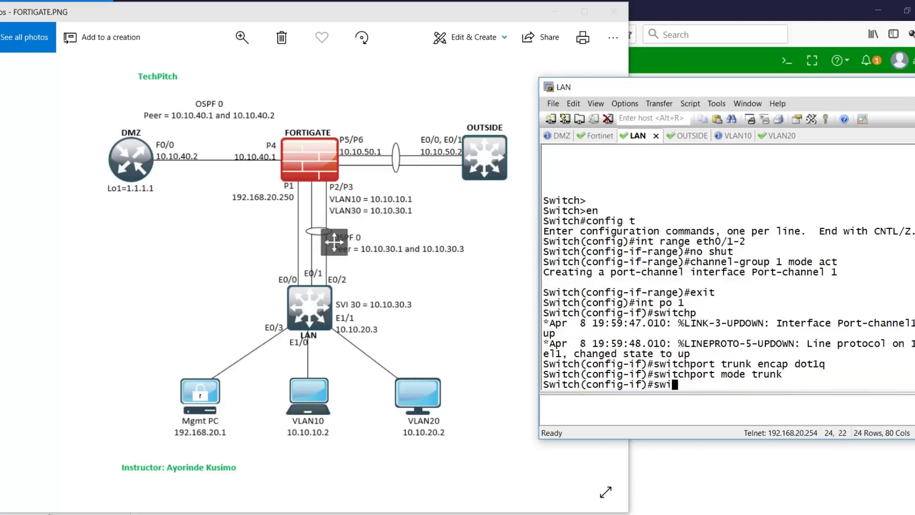
{"action": "type", "text": "tchport allow"}
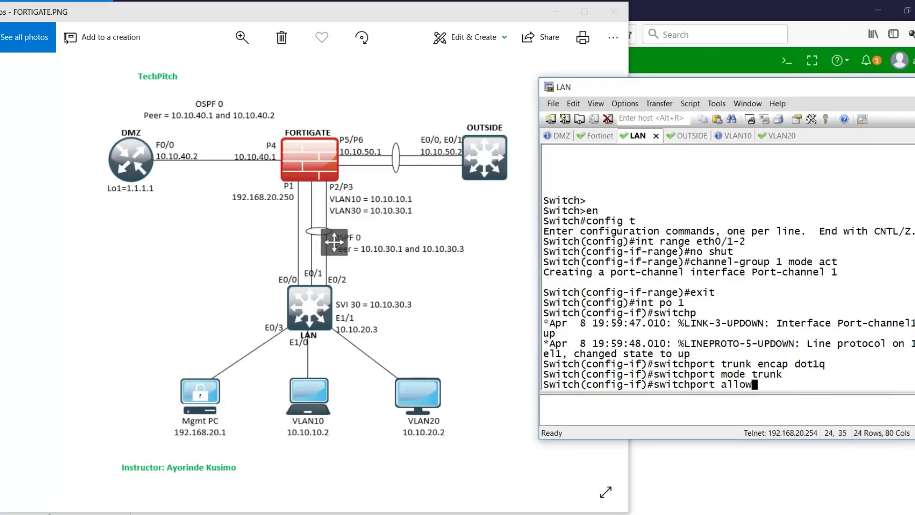
{"action": "key", "text": "BackSpace"}
{"action": "type", "text": "t"}
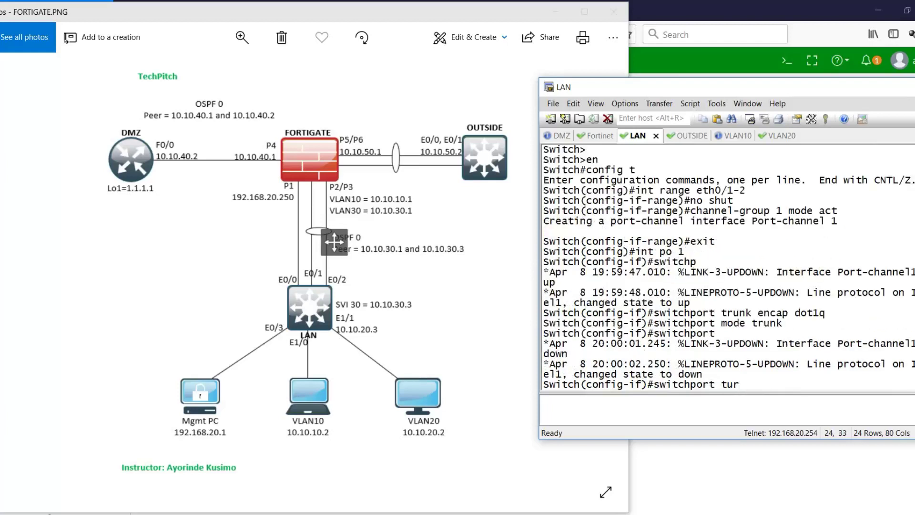
{"action": "type", "text": "runk allowed vlan 10"}
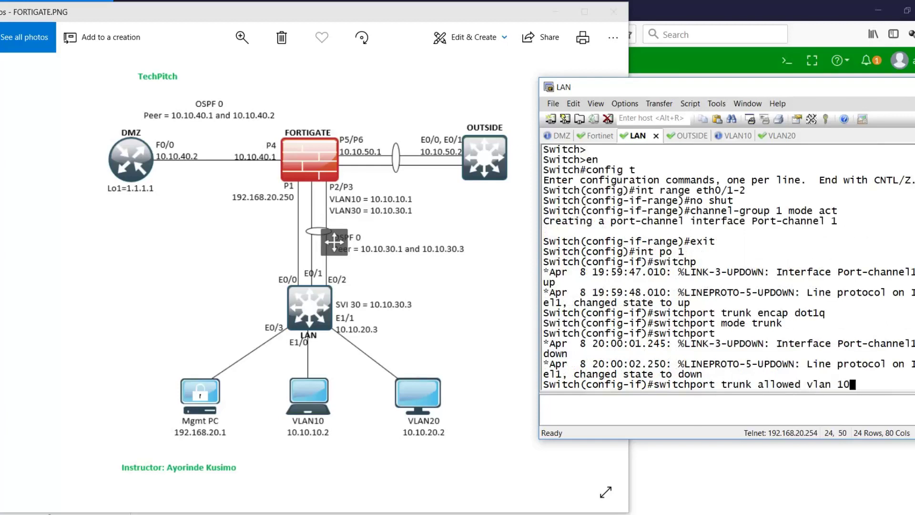
{"action": "type", "text": ",30"}
{"action": "key", "text": "Return"}
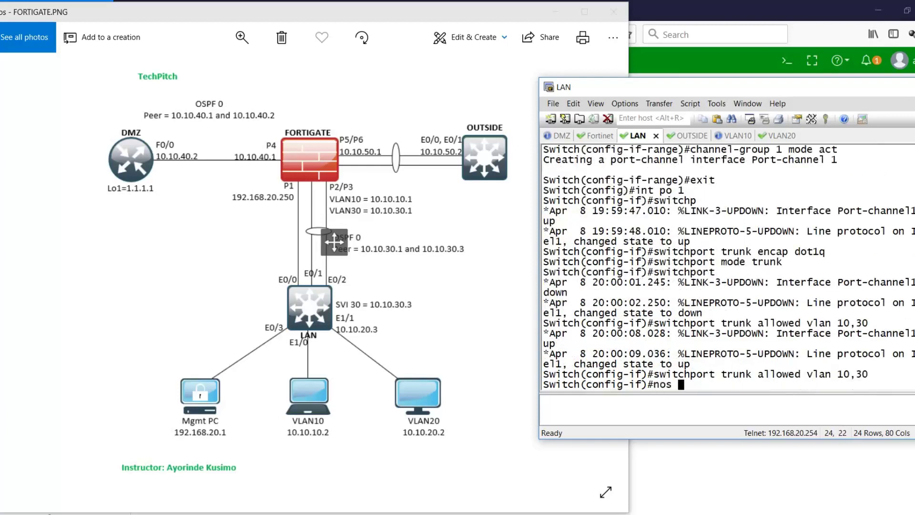
{"action": "type", "text": "no shut"}
{"action": "key", "text": "Return"}
{"action": "type", "text": "eixt"}
{"action": "key", "text": "Return"}
{"action": "type", "text": "exit"}
{"action": "key", "text": "Return"}
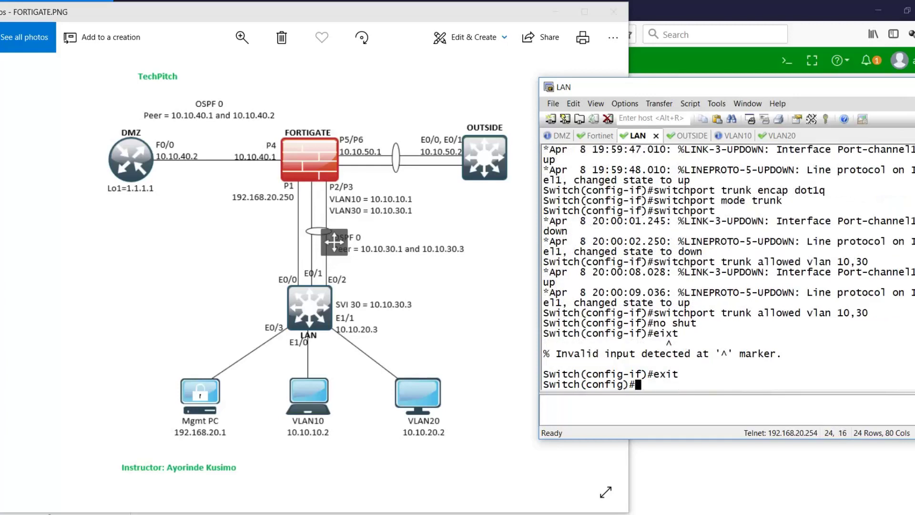
- Verify with 'do sh ip int br' and the EtherChannel summary that Po1 bundles Et0/1 and Et0/2
{"action": "type", "text": "do sh ip int br"}
{"action": "key", "text": "Return"}
{"action": "key", "text": "Return"}
{"action": "key", "text": "Return"}
{"action": "key", "text": "Return"}
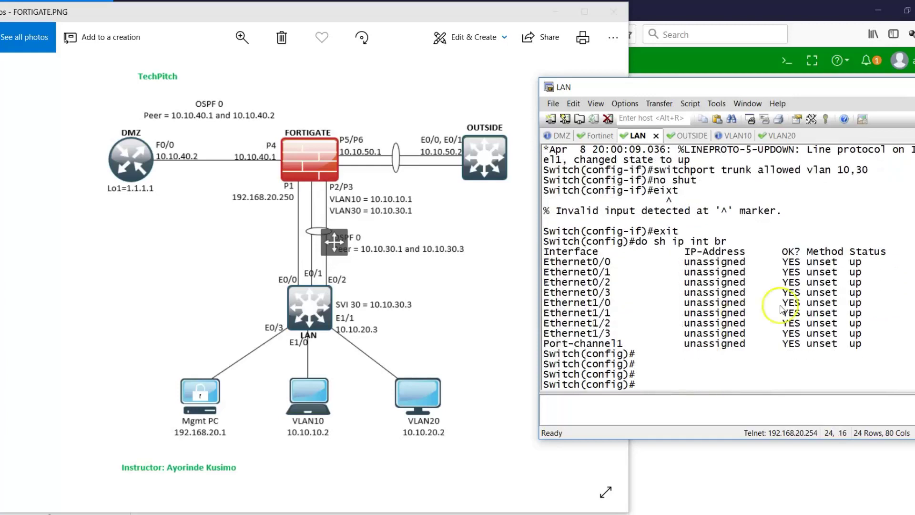
{"action": "left_click_drag", "start_coordinate": [804, 81], "coordinate": [825, 74]}
{"action": "key", "text": "Return"}
{"action": "key", "text": "Return"}
{"action": "type", "text": "d"}
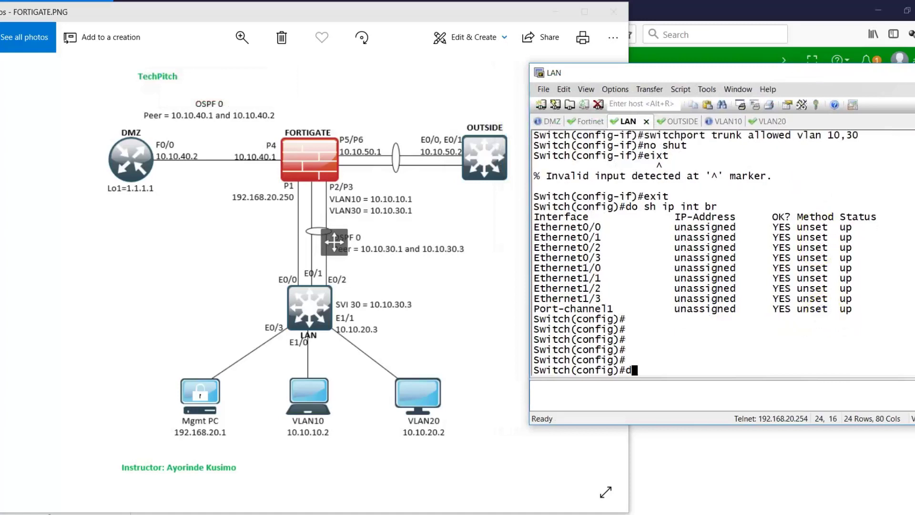
{"action": "type", "text": "o show etherch su"}
{"action": "key", "text": "Return"}
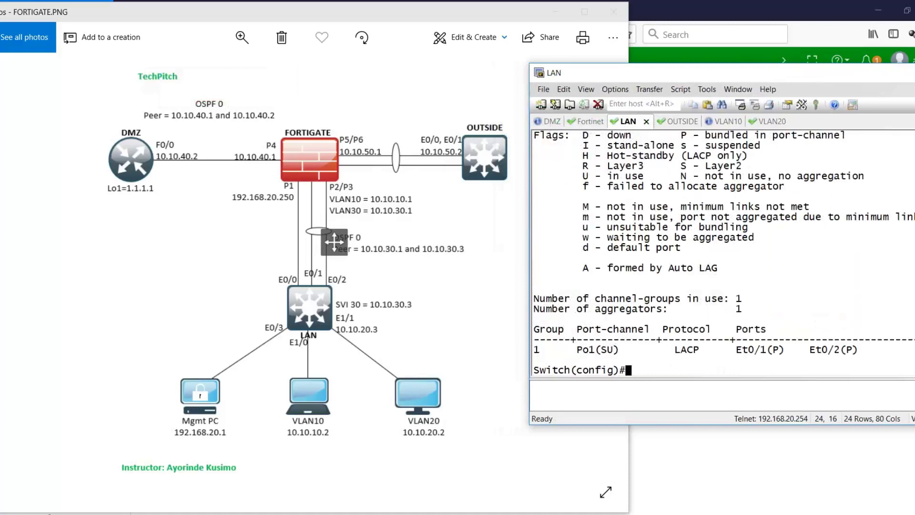
{"action": "key", "text": "Return"}
{"action": "key", "text": "Return"}
{"action": "left_click_drag", "start_coordinate": [669, 329], "coordinate": [866, 348]}
{"action": "left_click", "coordinate": [867, 348]}
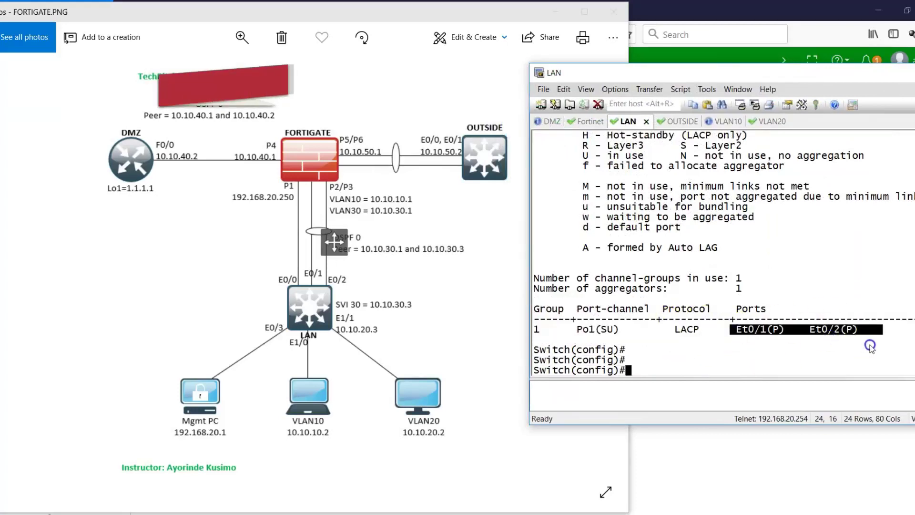
{"action": "left_click", "coordinate": [791, 459]}
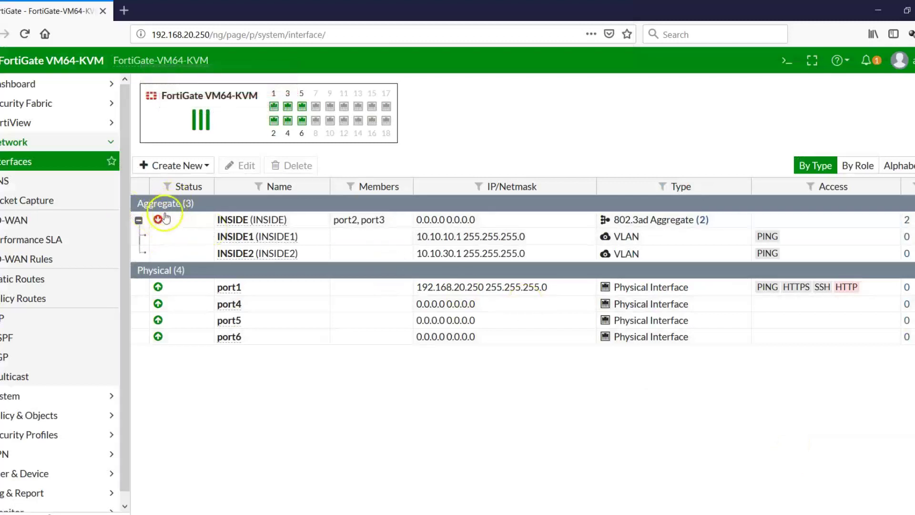
- Reload the interface list so the INSIDE aggregate shows up, and recheck the topology diagram
{"action": "mouse_move", "coordinate": [158, 220]}
{"action": "left_click", "coordinate": [26, 34]}
{"action": "left_click", "coordinate": [692, 482]}
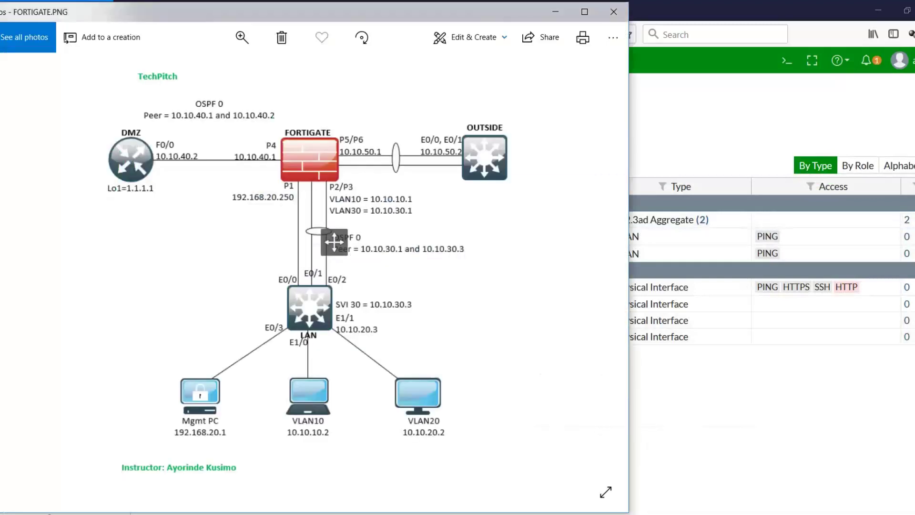
{"action": "mouse_move", "coordinate": [585, 514]}
{"action": "left_click", "coordinate": [737, 413]}
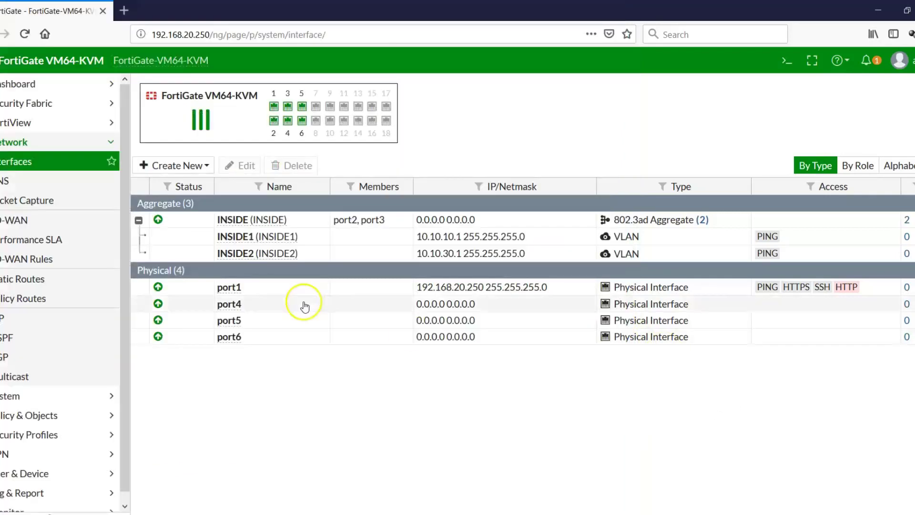
- Set port4 to alias DMZ, role DMZ, address 10.10.40.1/255.255.255.0 with PING, and save
{"action": "left_click", "coordinate": [261, 304]}
{"action": "left_click", "coordinate": [232, 166]}
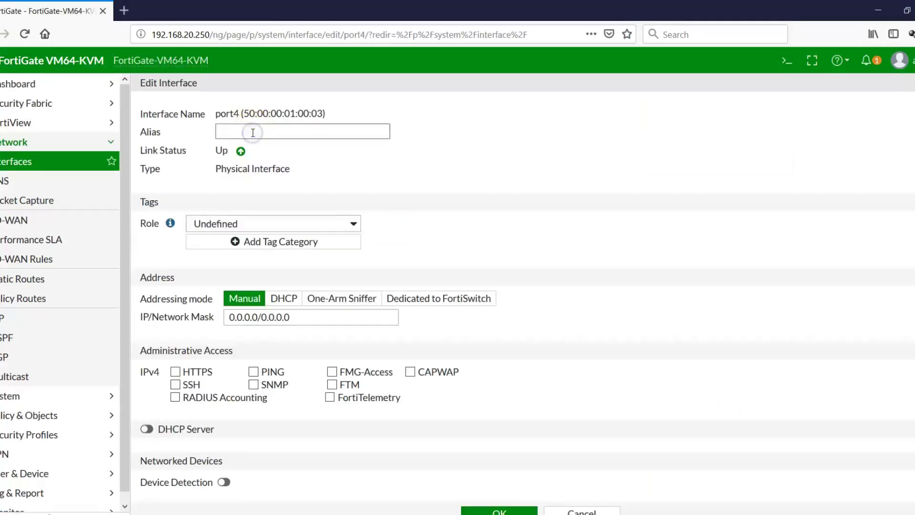
{"action": "type", "text": "DMZ"}
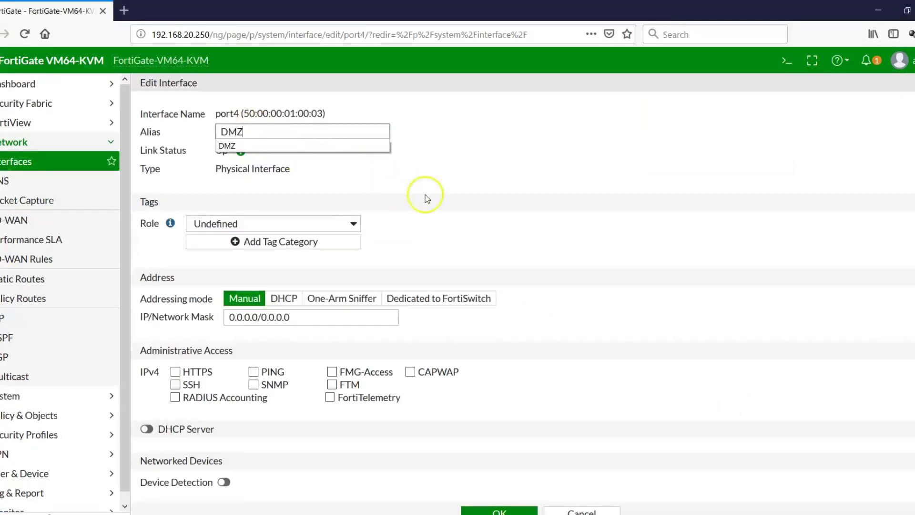
{"action": "left_click", "coordinate": [340, 226]}
{"action": "left_click", "coordinate": [221, 270]}
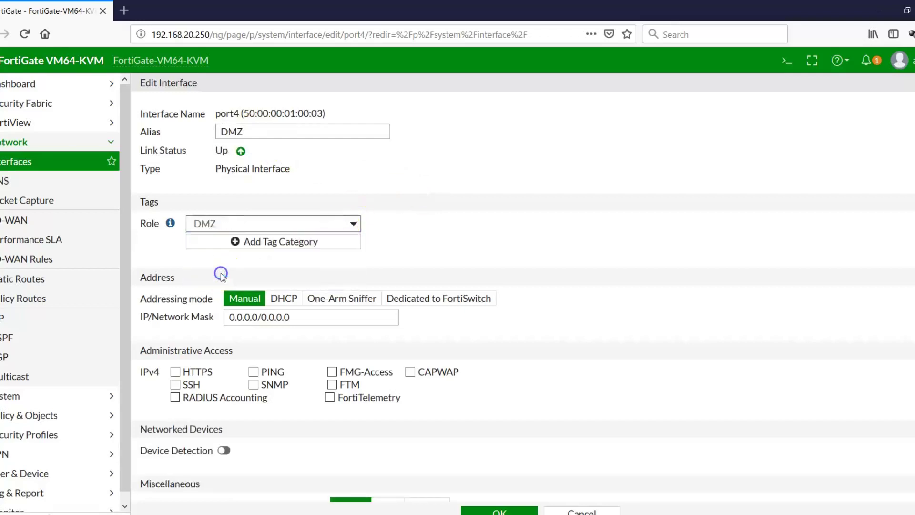
{"action": "left_click", "coordinate": [302, 320]}
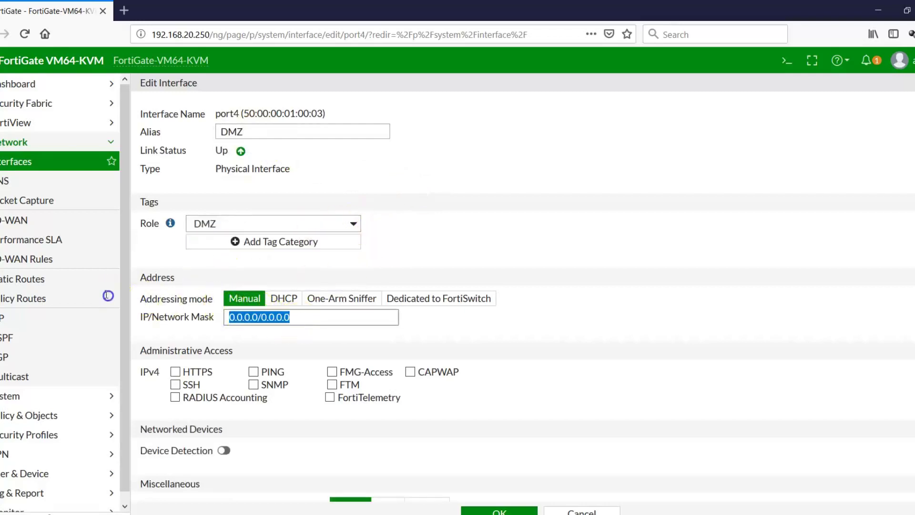
{"action": "type", "text": "10"}
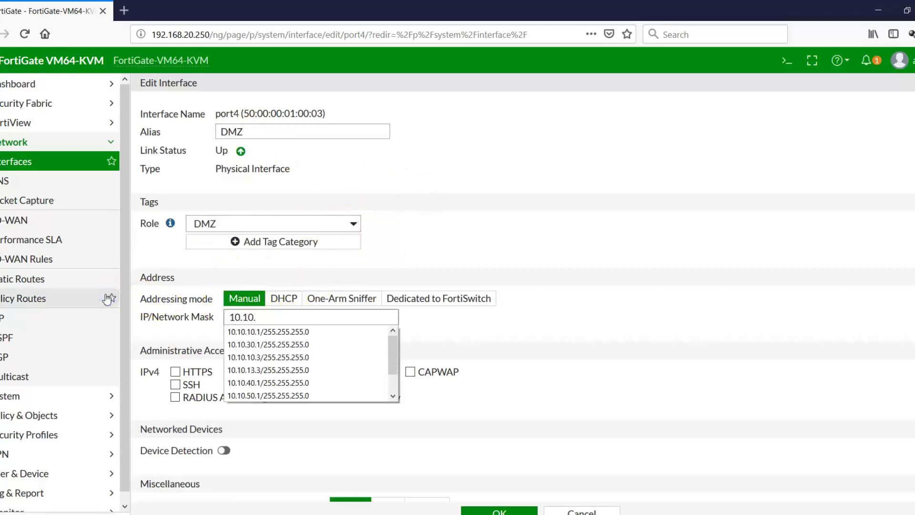
{"action": "type", "text": ".10."}
{"action": "left_click", "coordinate": [260, 381]}
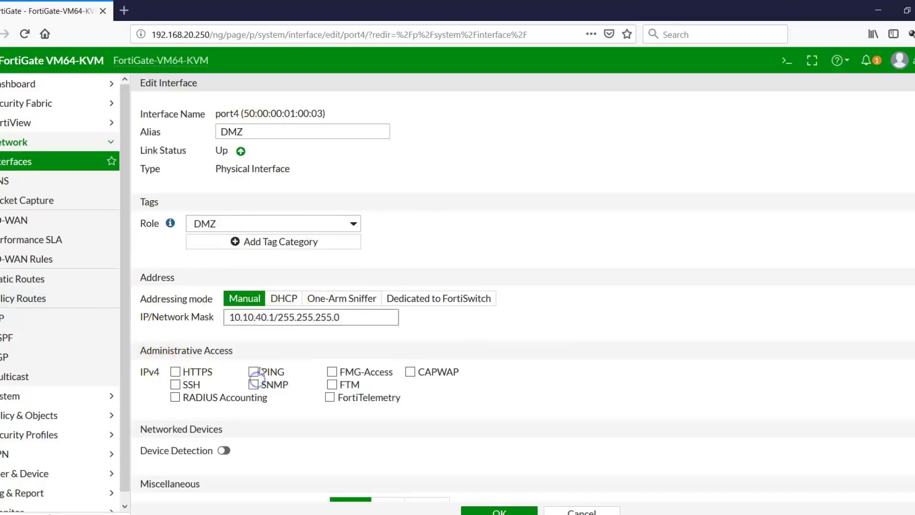
{"action": "left_click", "coordinate": [253, 371]}
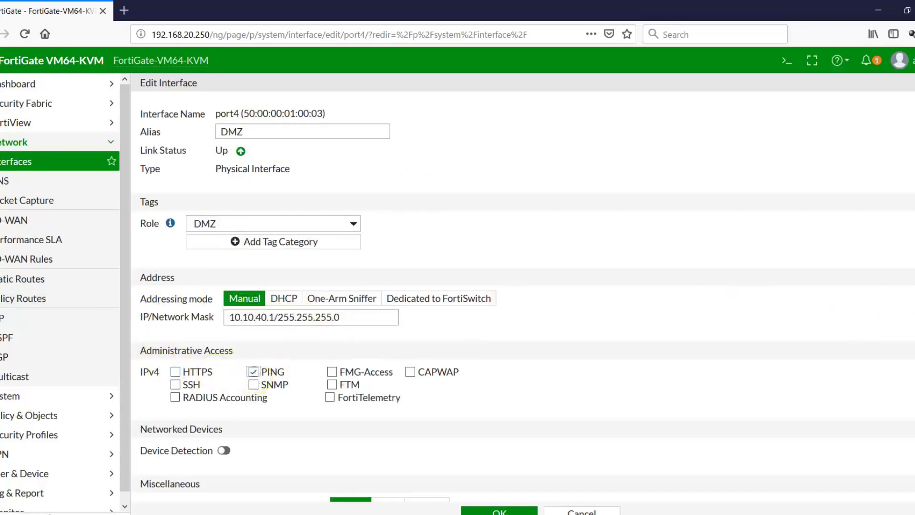
{"action": "scroll", "coordinate": [524, 299], "scroll_direction": "down", "scroll_amount": 5}
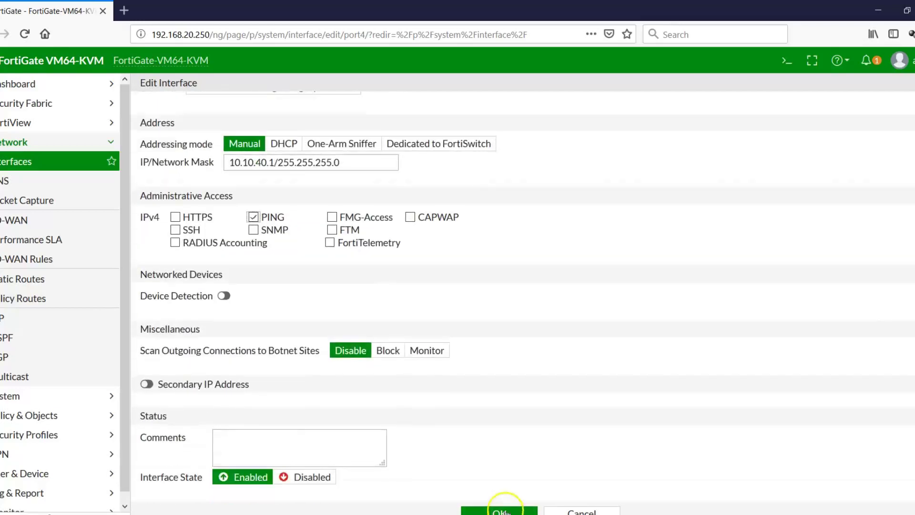
{"action": "left_click", "coordinate": [503, 510]}
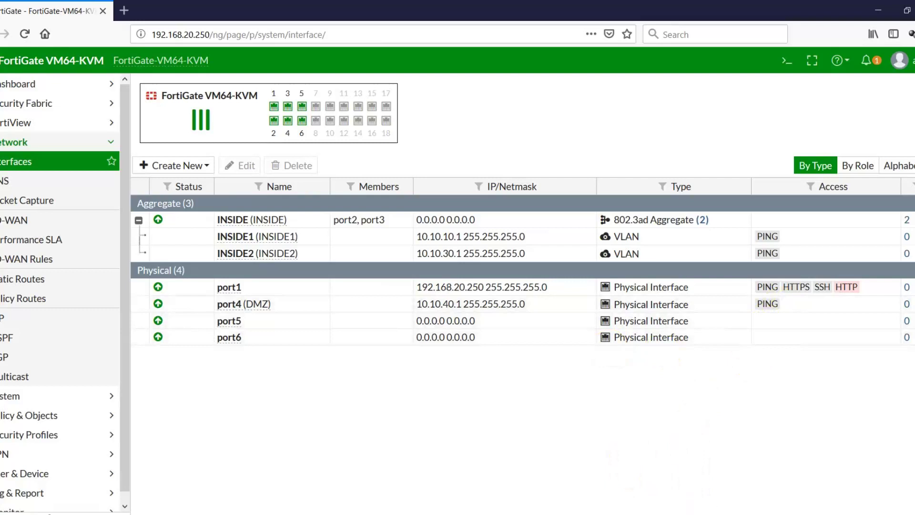
- In the DMZ router's session, enter configuration mode and set the hostname to DMZ
{"action": "key", "text": "alt+Tab"}
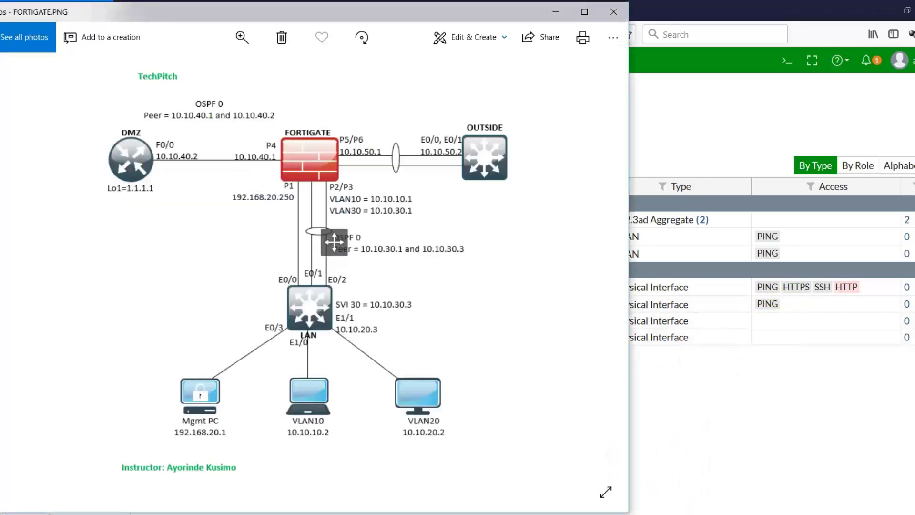
{"action": "key", "text": "alt+Tab"}
{"action": "left_click", "coordinate": [553, 121]}
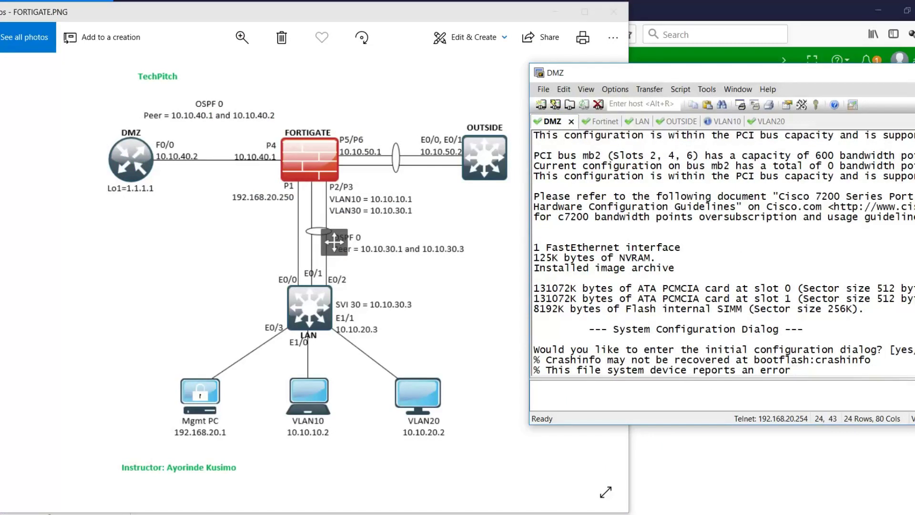
{"action": "key", "text": "Return"}
{"action": "key", "text": "Return"}
{"action": "key", "text": "Return"}
{"action": "key", "text": "Return"}
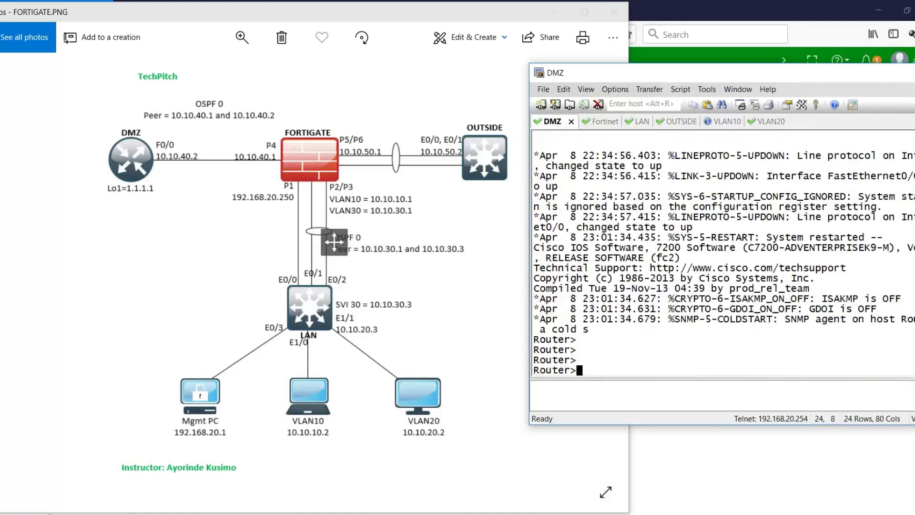
{"action": "type", "text": "etart"}
{"action": "key", "text": "Return"}
{"action": "type", "text": "confi"}
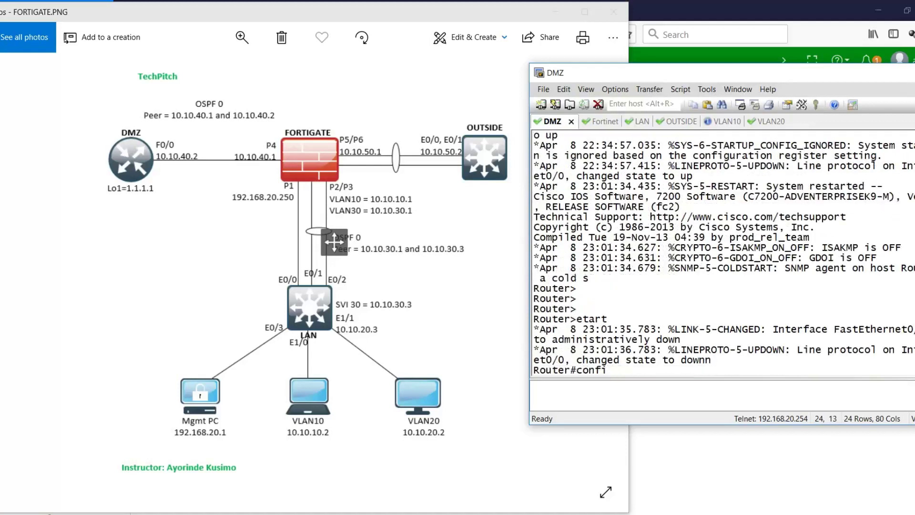
{"action": "type", "text": "g"}
{"action": "key", "text": "Return"}
{"action": "key", "text": "Return"}
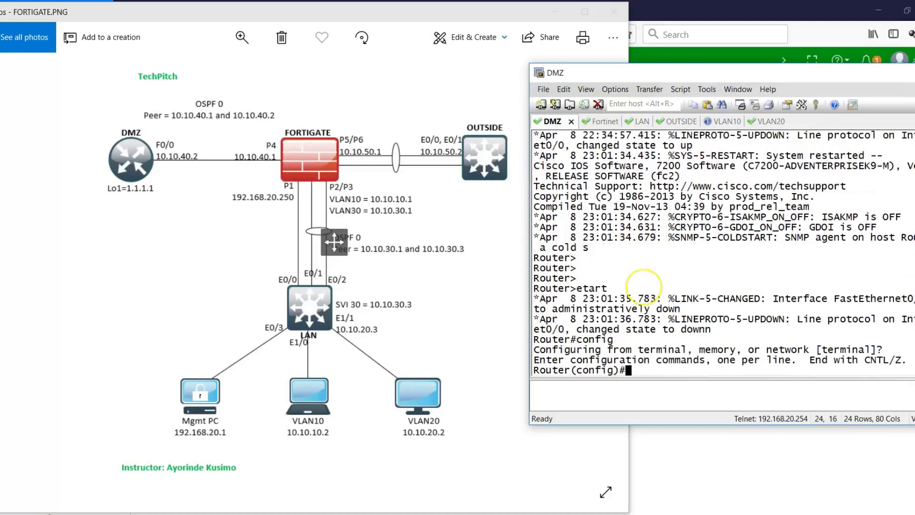
{"action": "type", "text": "hostna"}
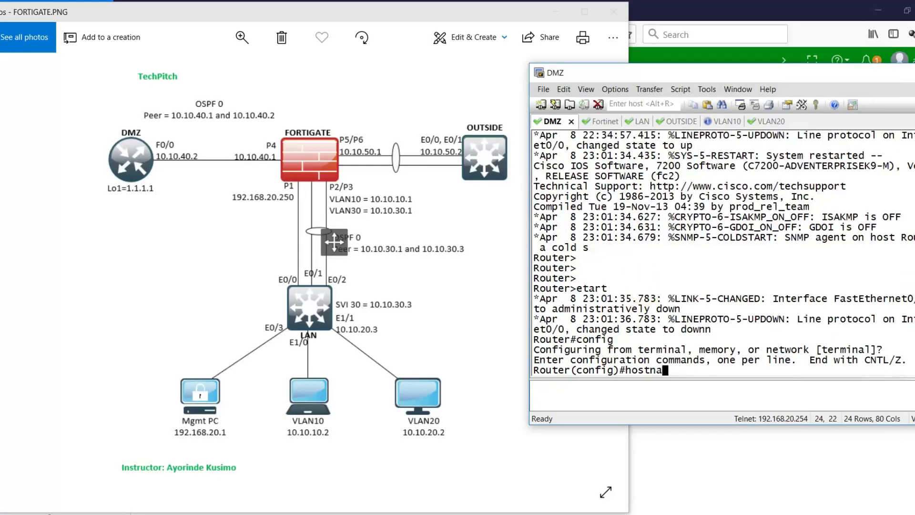
{"action": "type", "text": "me DMZ"}
{"action": "key", "text": "Return"}
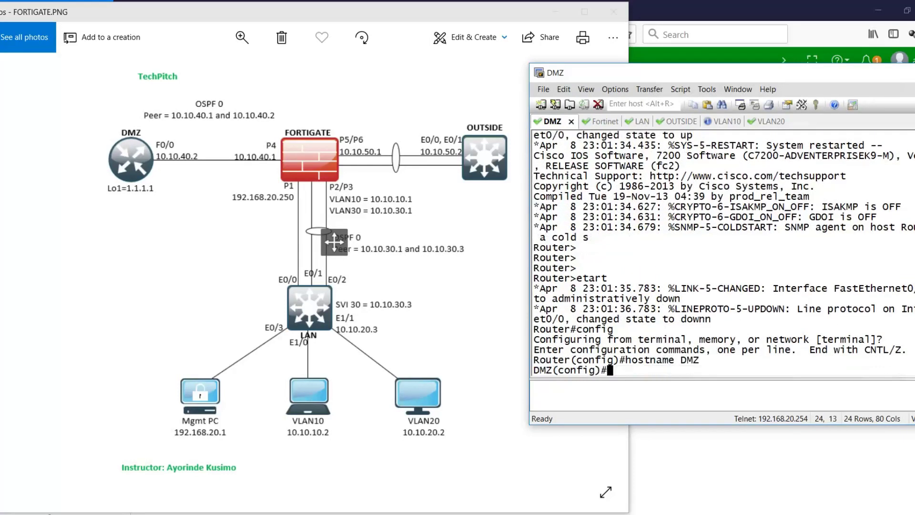
- Give f0/0 address 10.10.40.2 255.255.255.252, enable it, then select FortiGate's port4 (DMZ)
{"action": "type", "text": "int f0/0"}
{"action": "key", "text": "Return"}
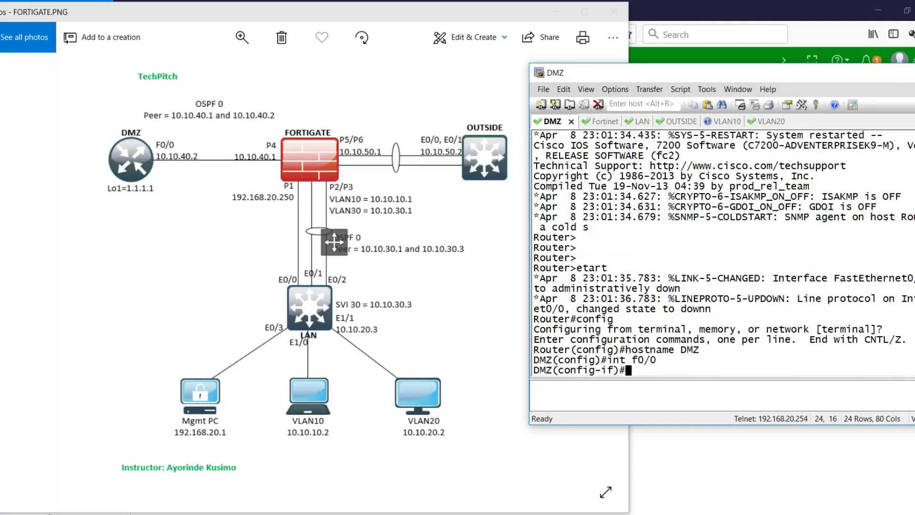
{"action": "type", "text": "ipa ddress"}
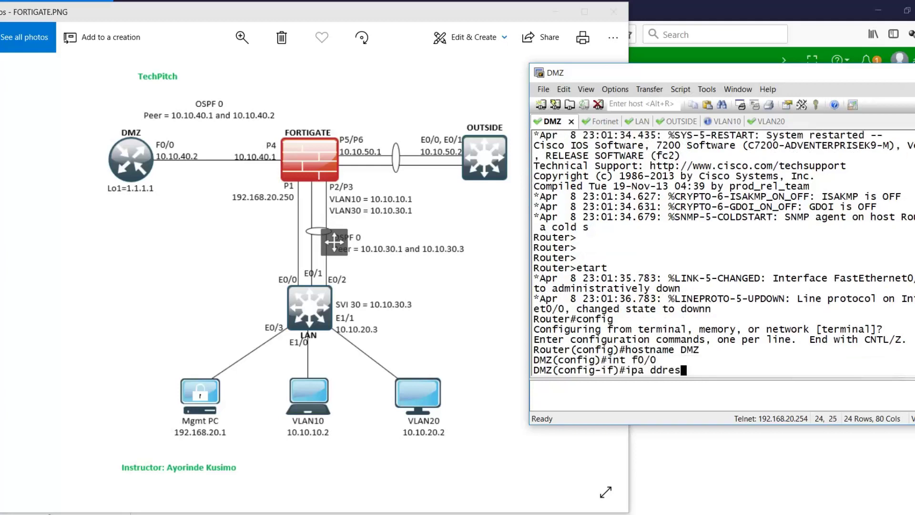
{"action": "key", "text": "BackSpace"}
{"action": "key", "text": "BackSpace"}
{"action": "key", "text": "BackSpace"}
{"action": "key", "text": "Return"}
{"action": "type", "text": "ip addres"}
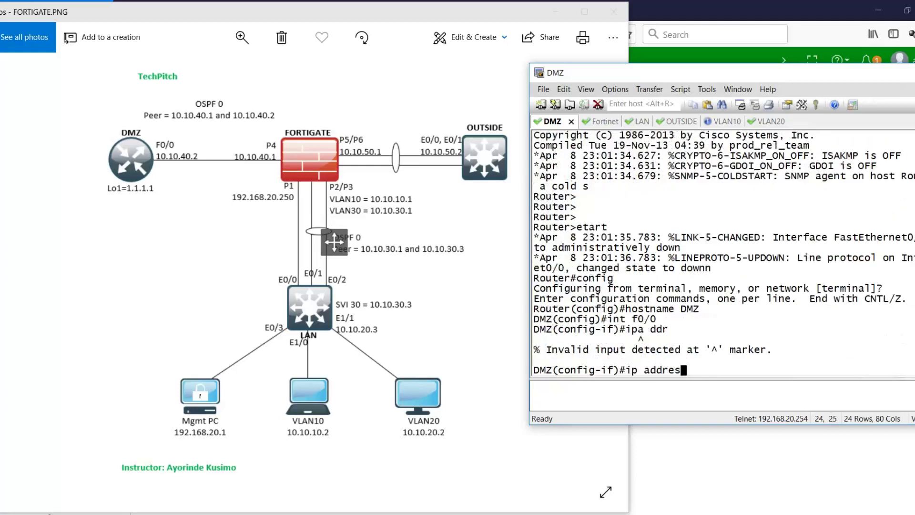
{"action": "type", "text": "s 10.10.40.2 255.255.2"}
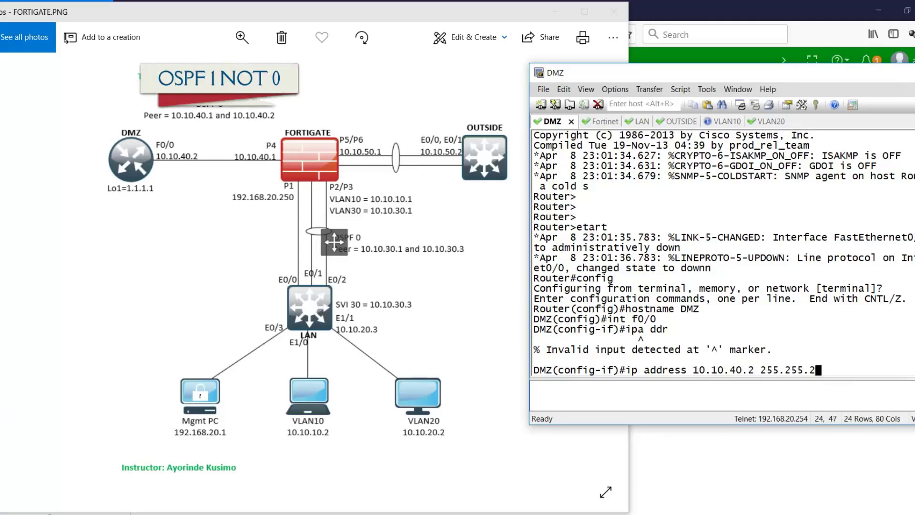
{"action": "type", "text": "55.25"}
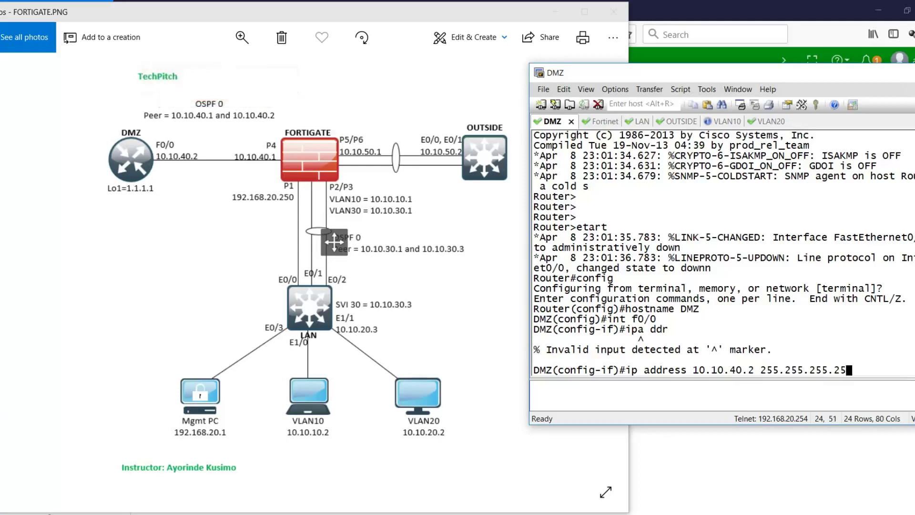
{"action": "type", "text": "2"}
{"action": "key", "text": "Return"}
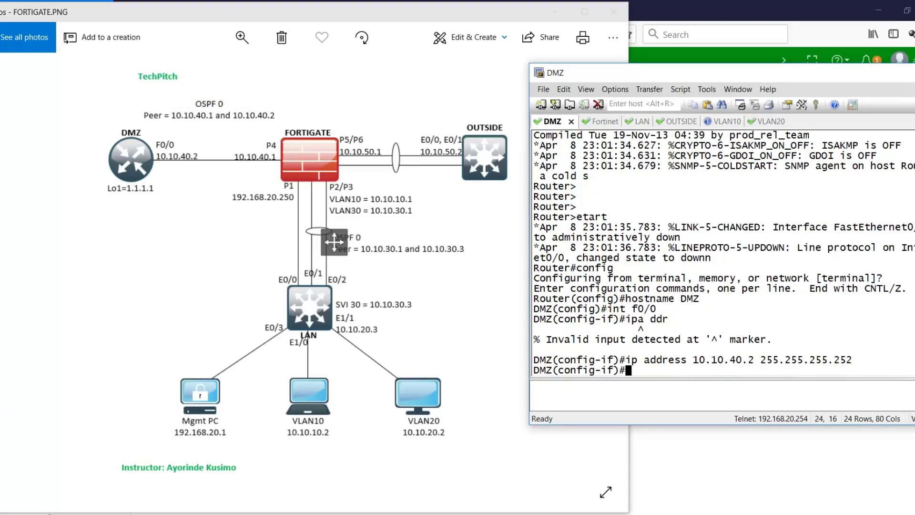
{"action": "type", "text": "no shut"}
{"action": "key", "text": "Return"}
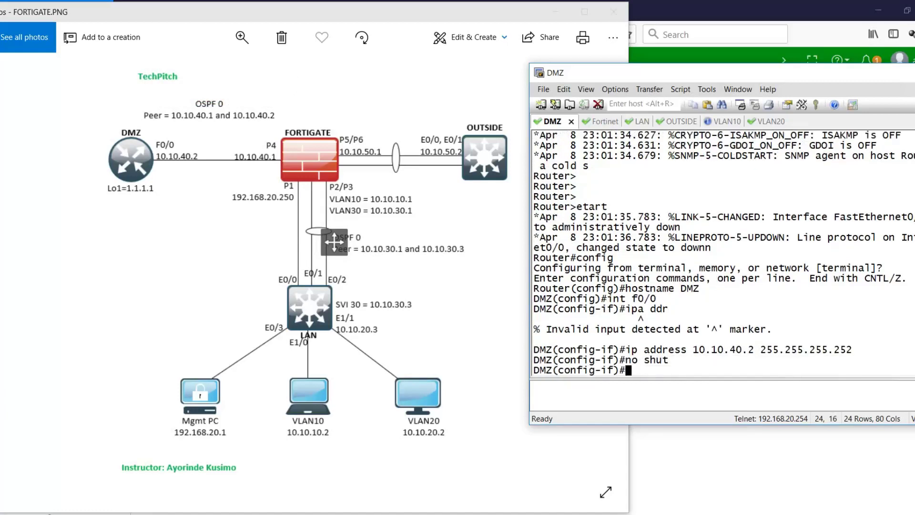
{"action": "type", "text": "exit"}
{"action": "key", "text": "Return"}
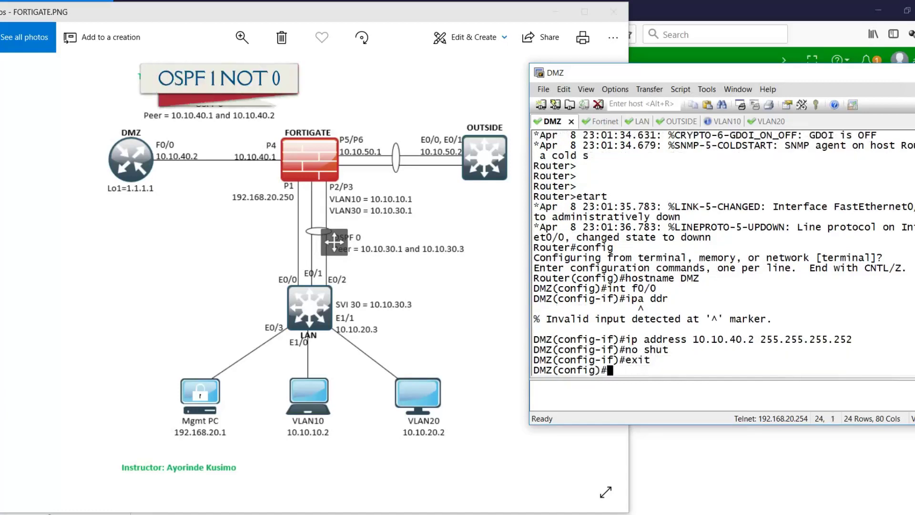
{"action": "type", "text": "exit"}
{"action": "key", "text": "Return"}
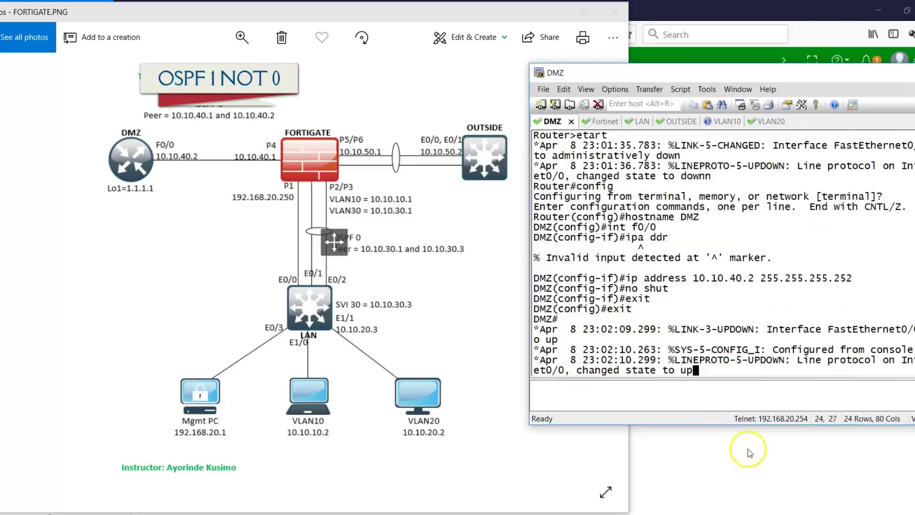
{"action": "left_click", "coordinate": [748, 448]}
{"action": "left_click", "coordinate": [277, 305]}
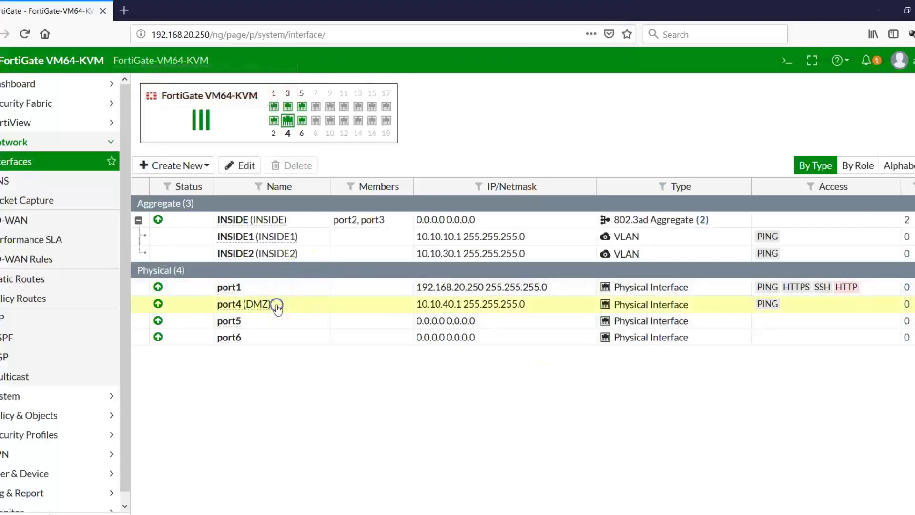
- Change port4 (DMZ)'s address to 10.10.40.1/255.255.255.252 and save it
{"action": "left_click", "coordinate": [234, 167]}
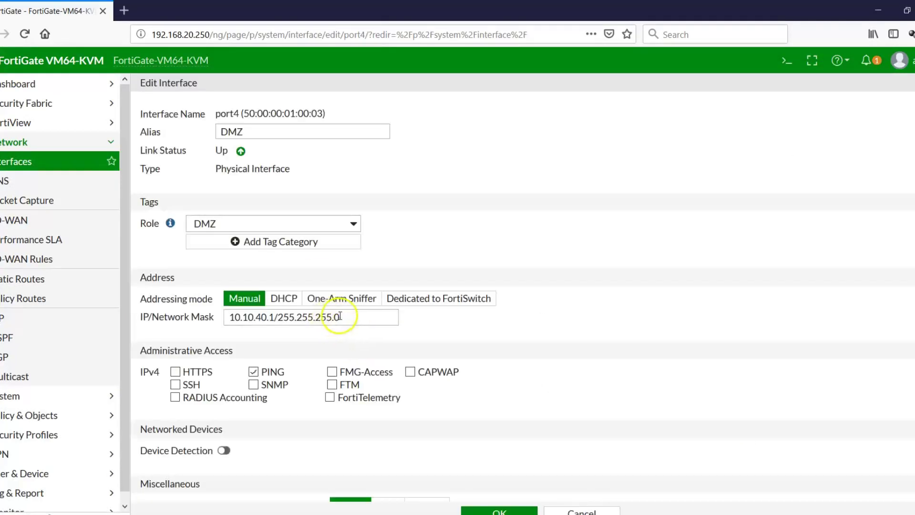
{"action": "left_click", "coordinate": [340, 316]}
{"action": "key", "text": "BackSpace"}
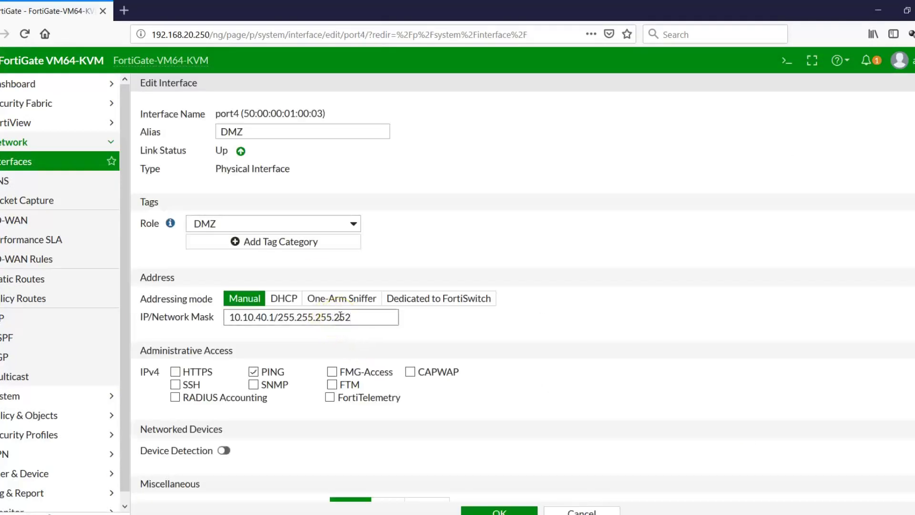
{"action": "key", "text": "Return"}
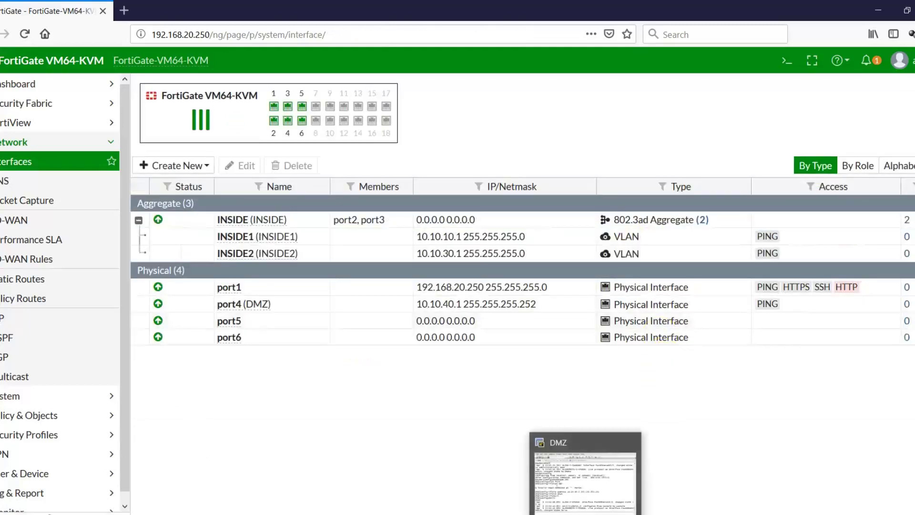
- Ping 10.10.40.1 from the DMZ router, save with wr, and reopen the FORTIGATE.PNG diagram
{"action": "left_click", "coordinate": [586, 514]}
{"action": "left_click", "coordinate": [678, 314]}
{"action": "key", "text": "Return"}
{"action": "key", "text": "Return"}
{"action": "key", "text": "Return"}
{"action": "key", "text": "Return"}
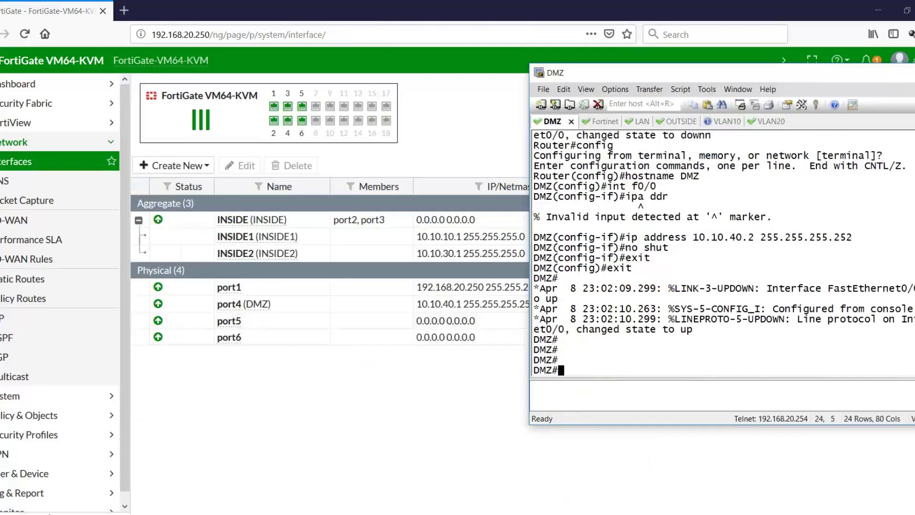
{"action": "type", "text": "oi"}
{"action": "type", "text": "ng 10.10.4"}
{"action": "type", "text": "0"}
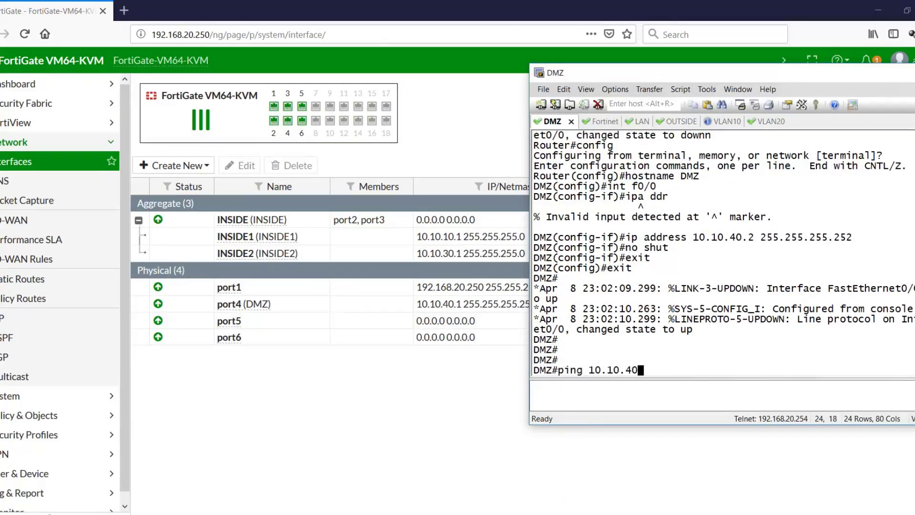
{"action": "type", "text": ".1"}
{"action": "key", "text": "Return"}
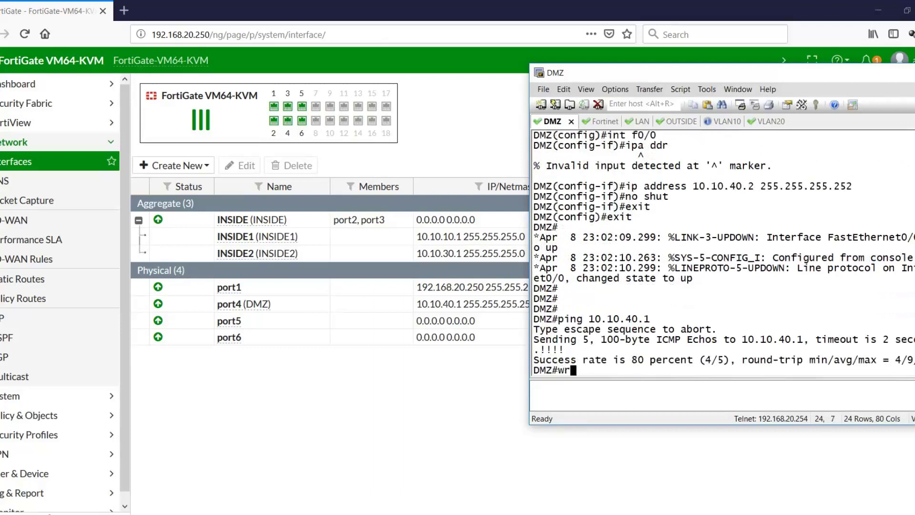
{"action": "type", "text": "wr"}
{"action": "key", "text": "Return"}
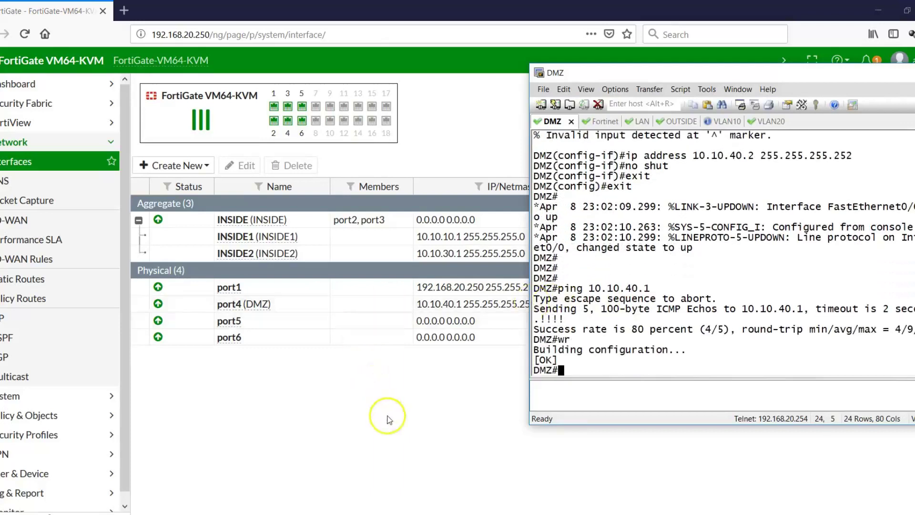
{"action": "left_click", "coordinate": [387, 420]}
{"action": "left_click", "coordinate": [685, 513]}
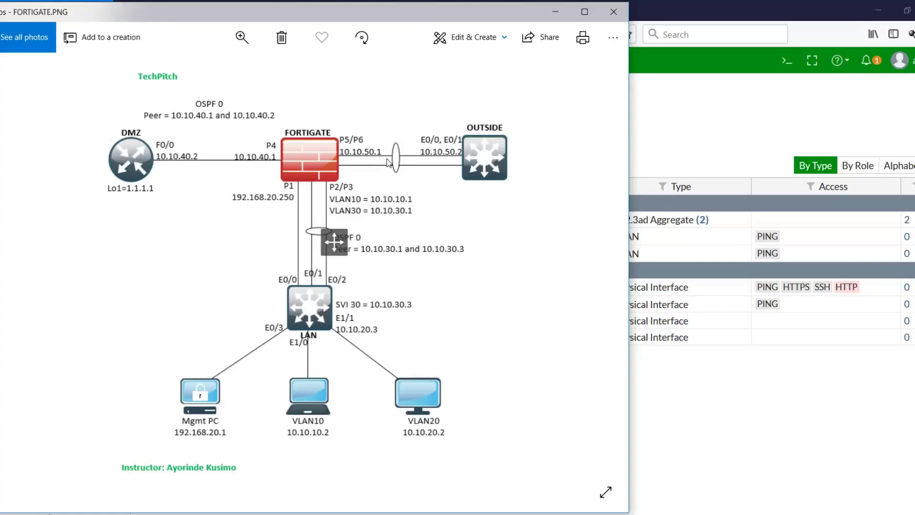
- Start a new interface named OUTSIDE, type 802.3ad Aggregate, with members port5 and port6
{"action": "left_click", "coordinate": [743, 449]}
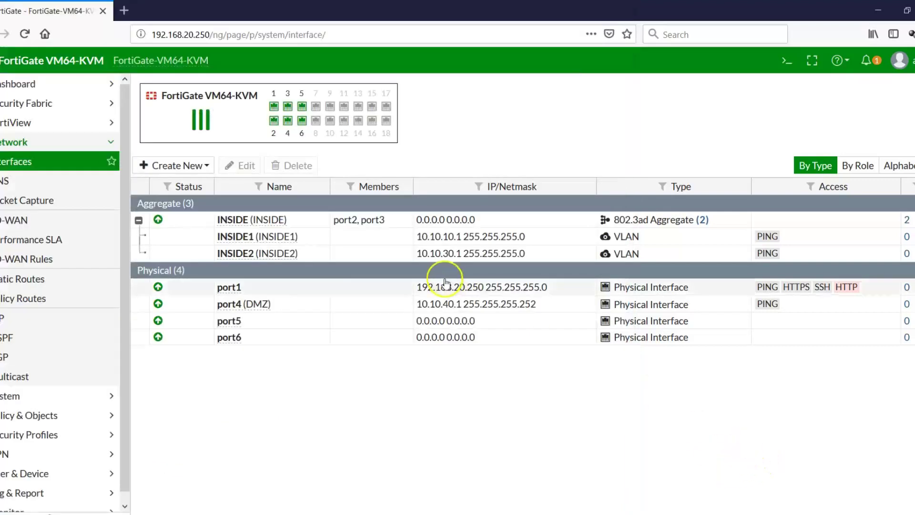
{"action": "left_click", "coordinate": [193, 166]}
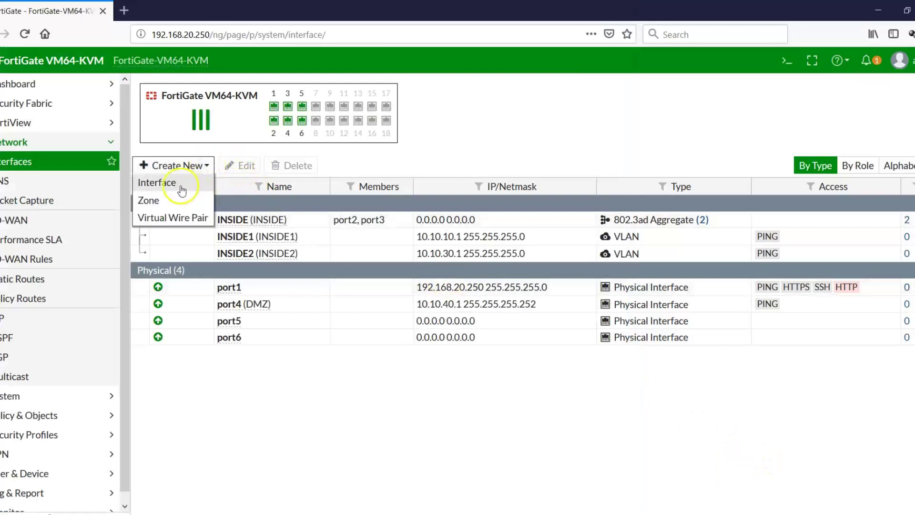
{"action": "left_click", "coordinate": [181, 192]}
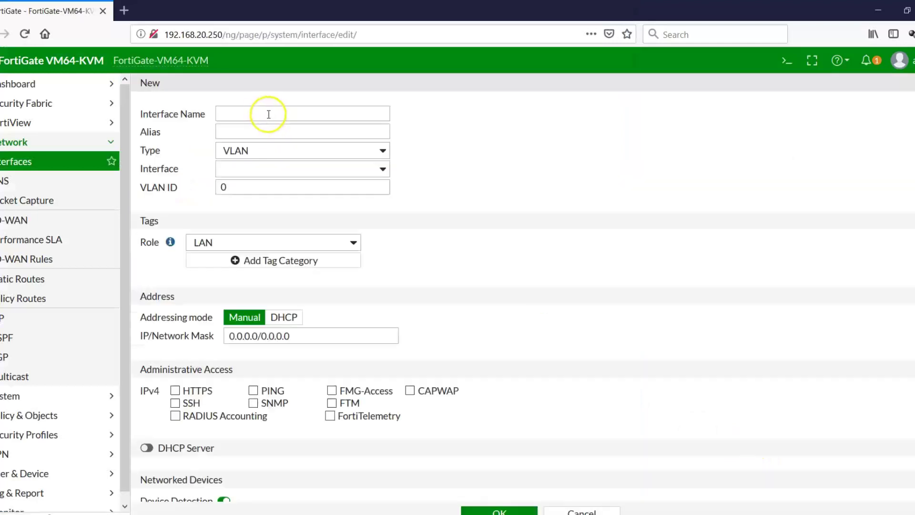
{"action": "left_click", "coordinate": [258, 113]}
{"action": "type", "text": "OU"}
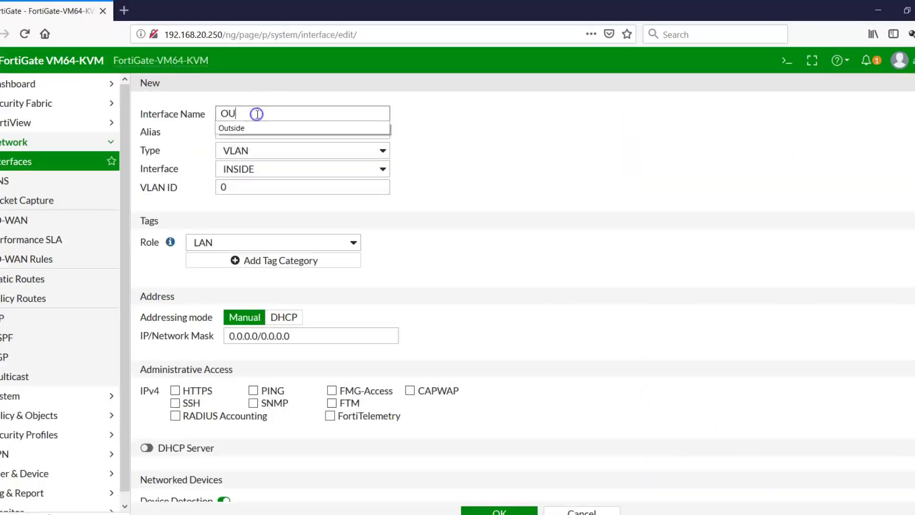
{"action": "type", "text": "TSIDE"}
{"action": "key", "text": "Tab"}
{"action": "type", "text": "O"}
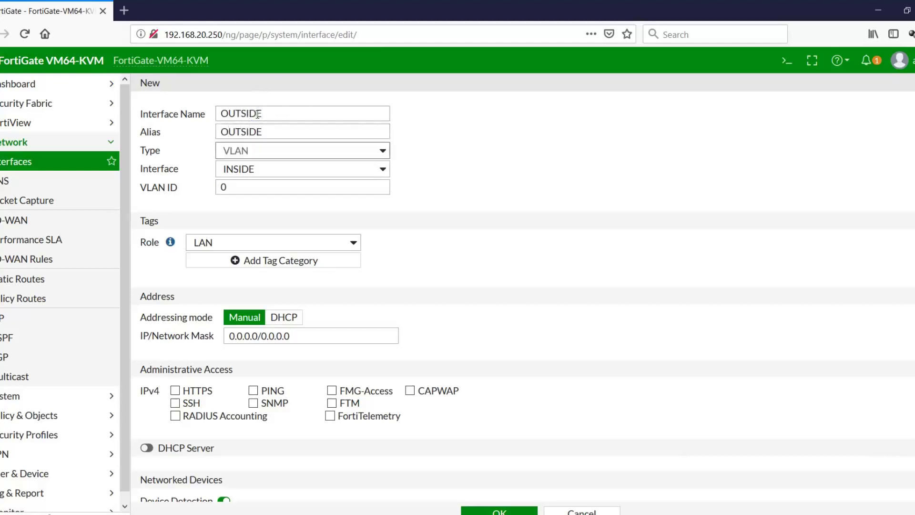
{"action": "left_click", "coordinate": [380, 149]}
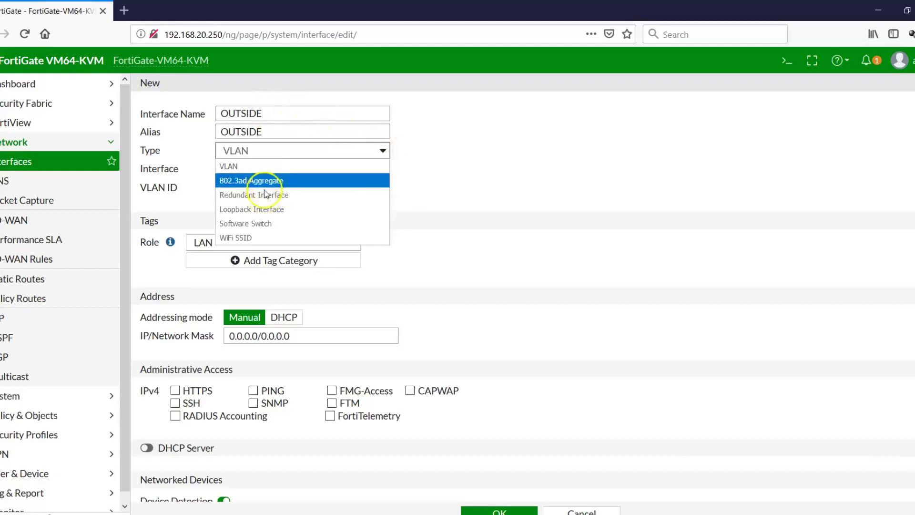
{"action": "left_click", "coordinate": [281, 181]}
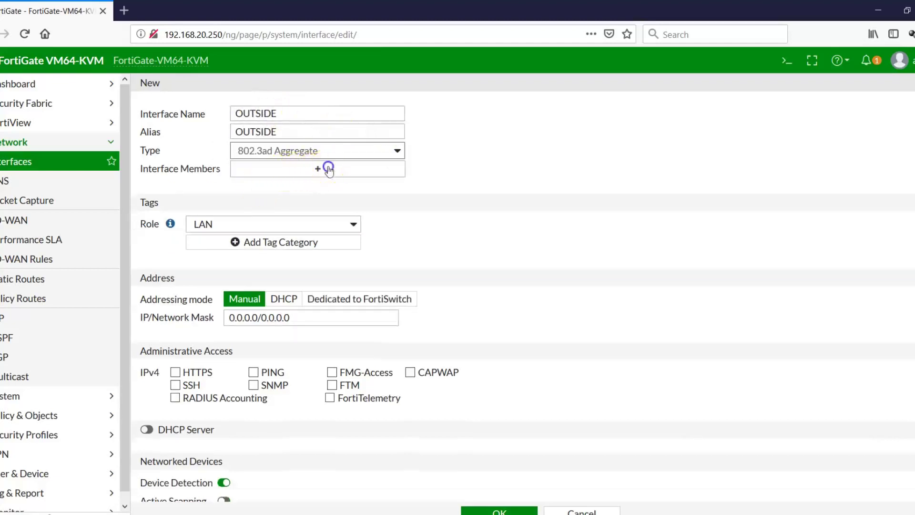
{"action": "left_click", "coordinate": [318, 169]}
{"action": "left_click", "coordinate": [816, 122]}
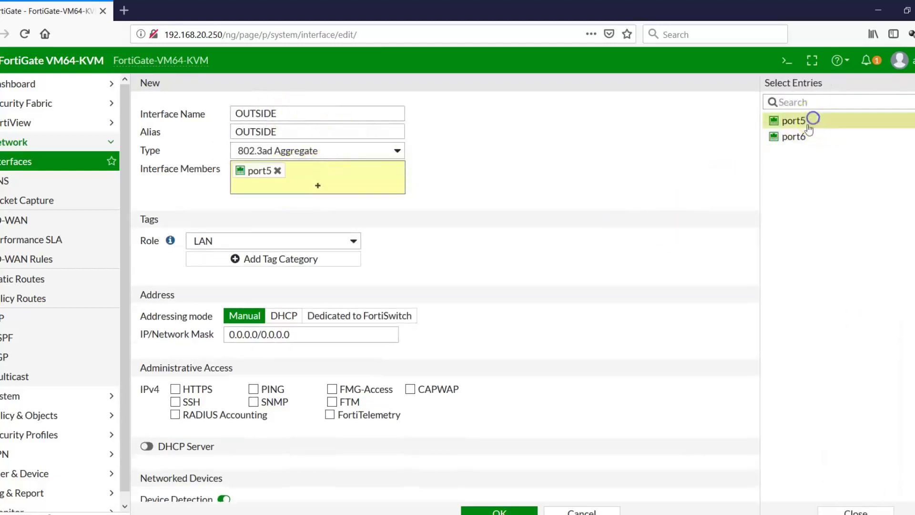
{"action": "left_click", "coordinate": [801, 137]}
{"action": "left_click", "coordinate": [864, 511]}
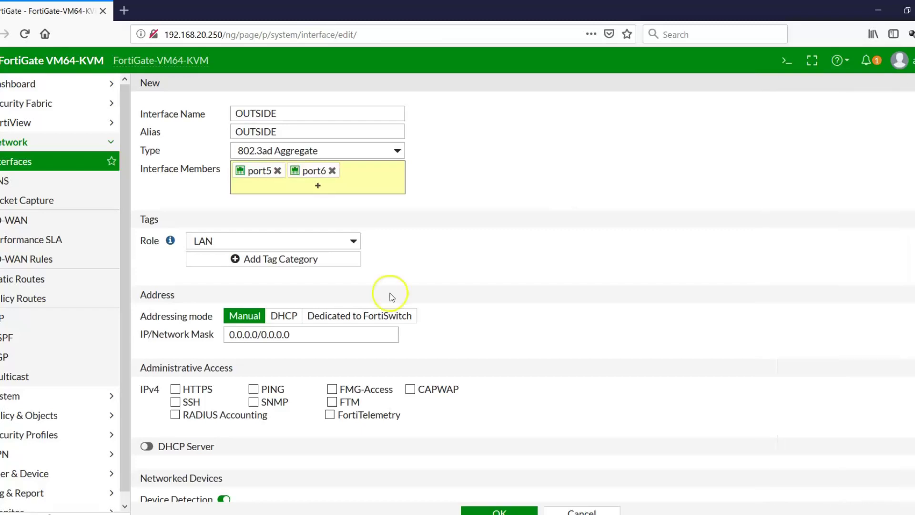
- Give OUTSIDE the WAN role, address 10.10.50.1/255.255.255.252 and PING access, then save
{"action": "left_click", "coordinate": [355, 241]}
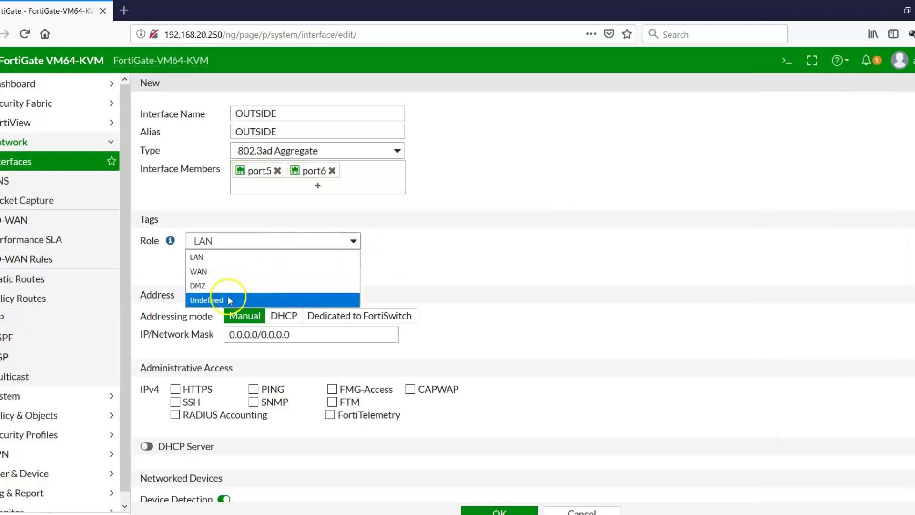
{"action": "left_click", "coordinate": [206, 272]}
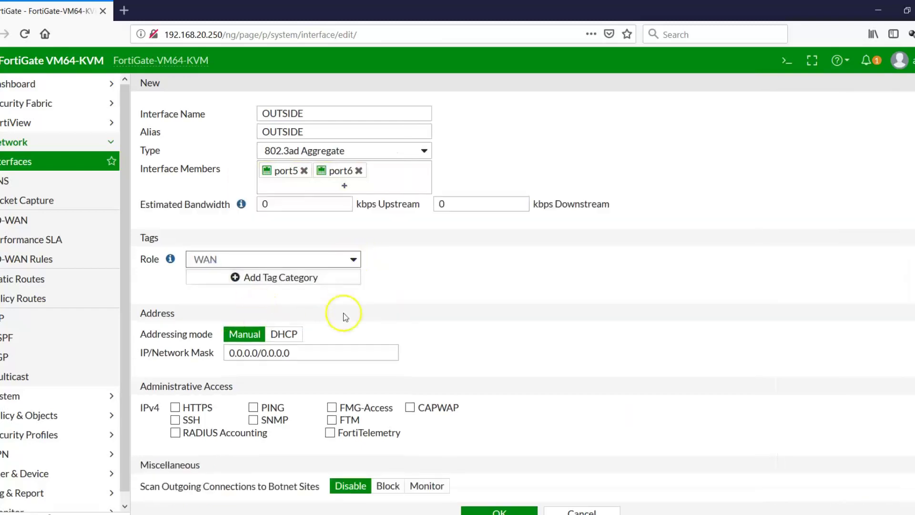
{"action": "left_click", "coordinate": [310, 353]}
{"action": "type", "text": "10.1"}
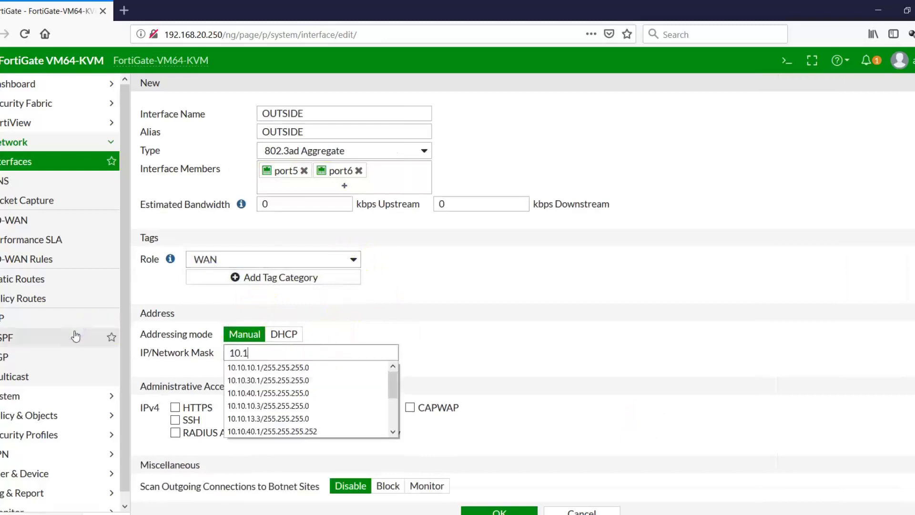
{"action": "type", "text": "0.50."}
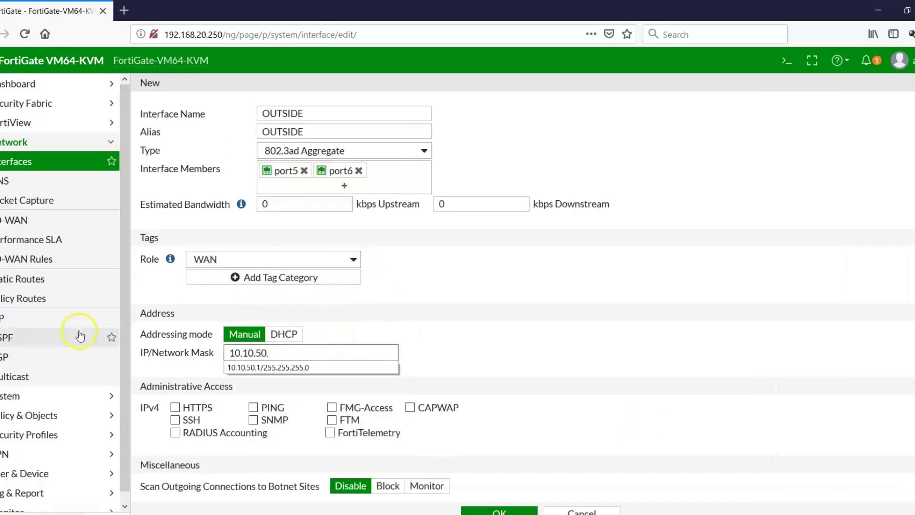
{"action": "left_click", "coordinate": [268, 367]}
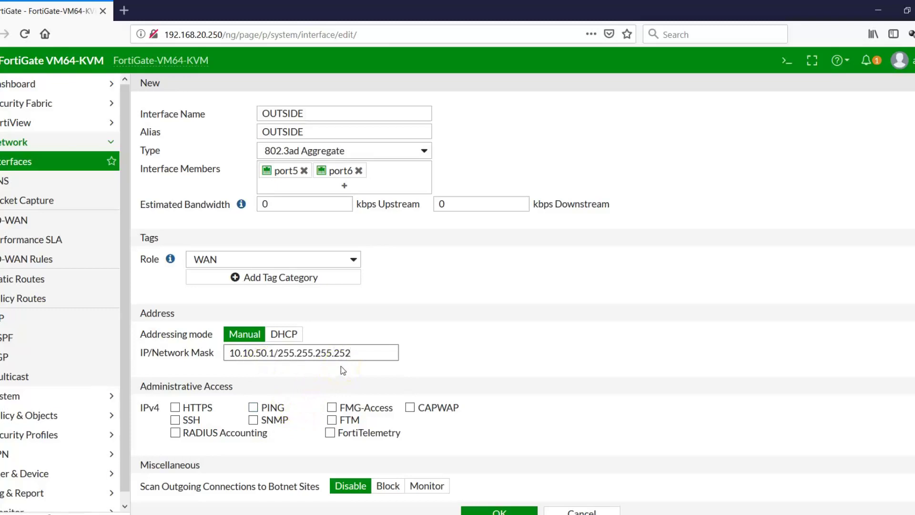
{"action": "left_click", "coordinate": [253, 409]}
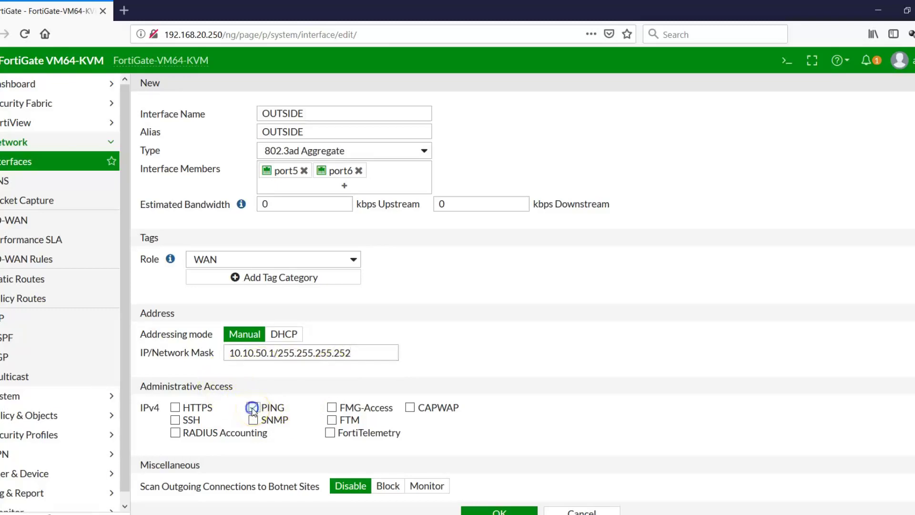
{"action": "left_click", "coordinate": [253, 408]}
{"action": "scroll", "coordinate": [525, 286], "scroll_direction": "down", "scroll_amount": 2}
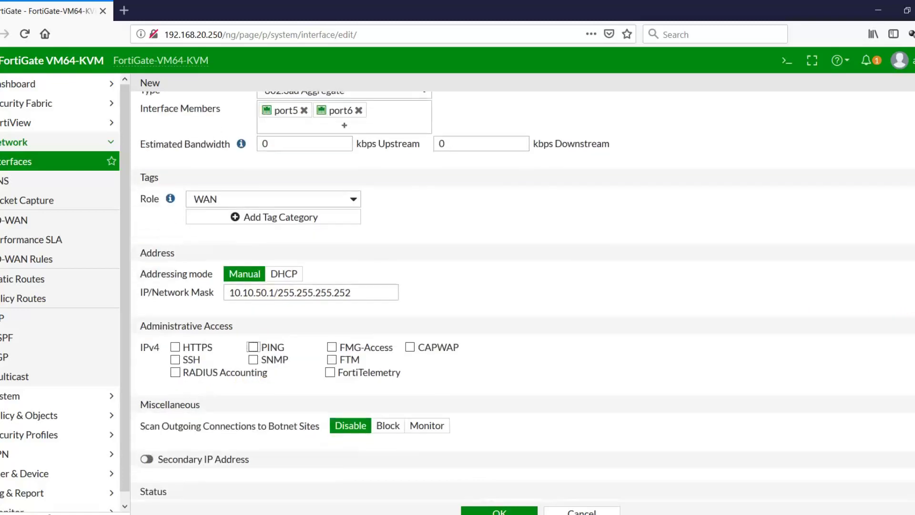
{"action": "left_click", "coordinate": [253, 344]}
{"action": "scroll", "coordinate": [525, 286], "scroll_direction": "down", "scroll_amount": 2}
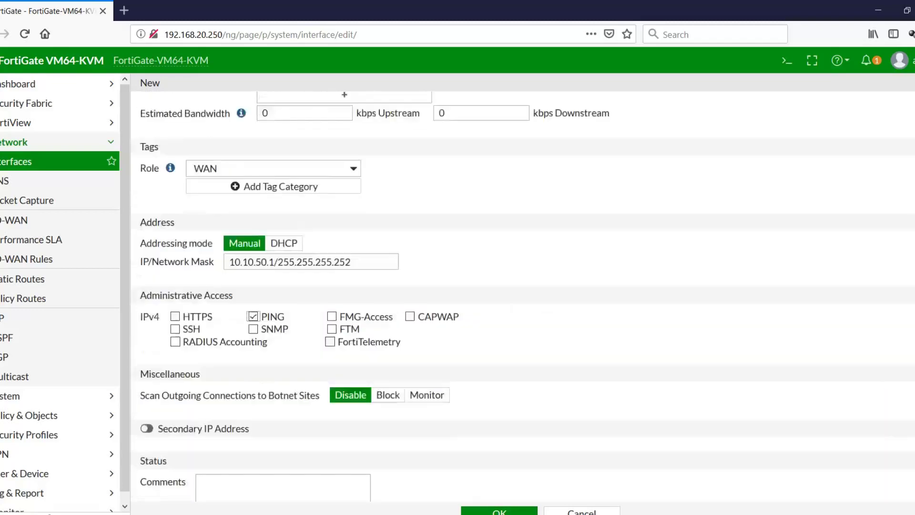
{"action": "left_click", "coordinate": [485, 511]}
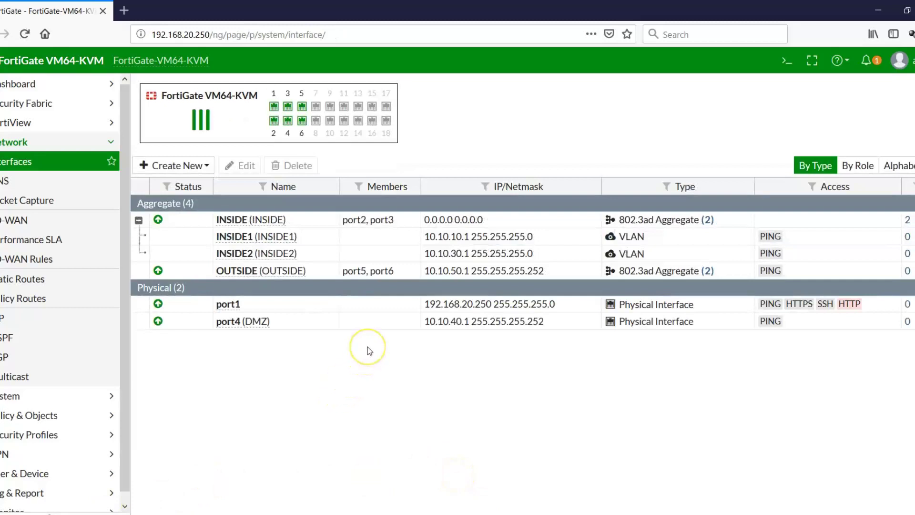
- Close the OneDrive error message and bring the SecureCRT window to the front
{"action": "mouse_move", "coordinate": [277, 272]}
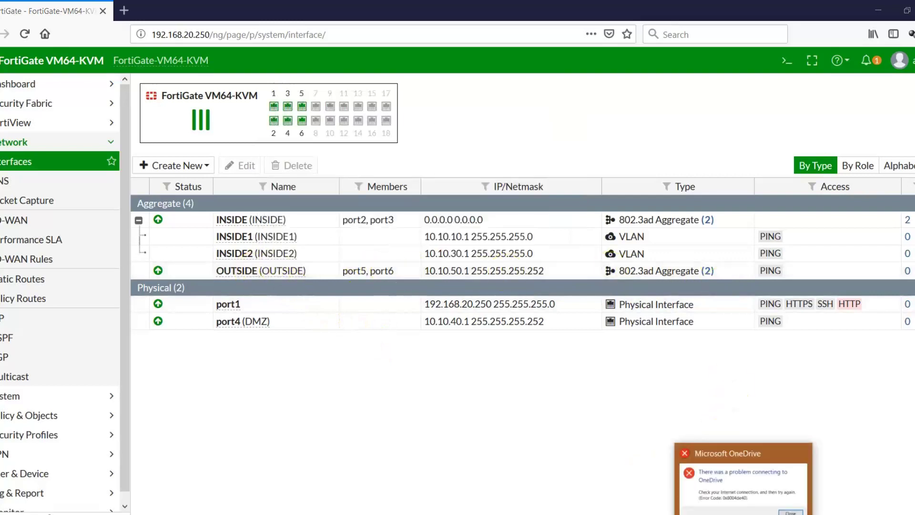
{"action": "right_click", "coordinate": [736, 514]}
{"action": "left_click", "coordinate": [734, 511]}
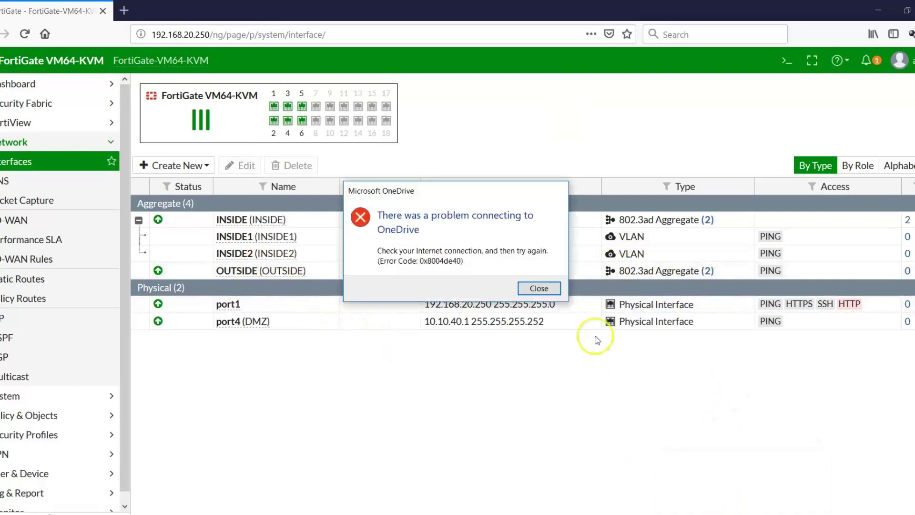
{"action": "left_click", "coordinate": [548, 288]}
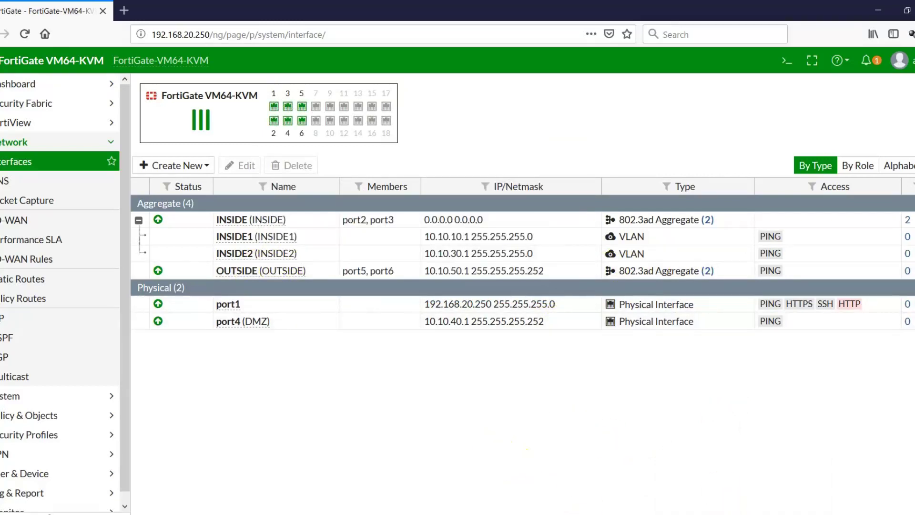
{"action": "left_click", "coordinate": [498, 514]}
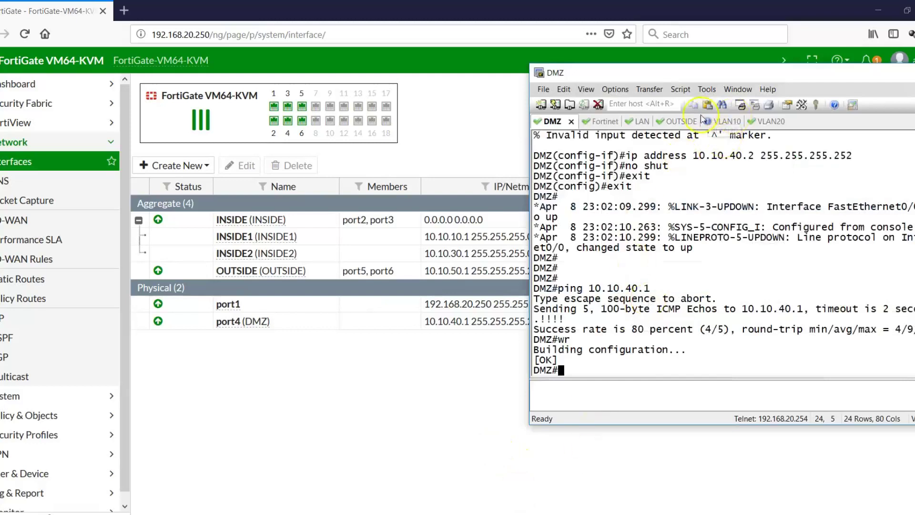
- On the switch session, enter configuration mode and set the hostname to OUTSIDE
{"action": "left_click", "coordinate": [678, 121]}
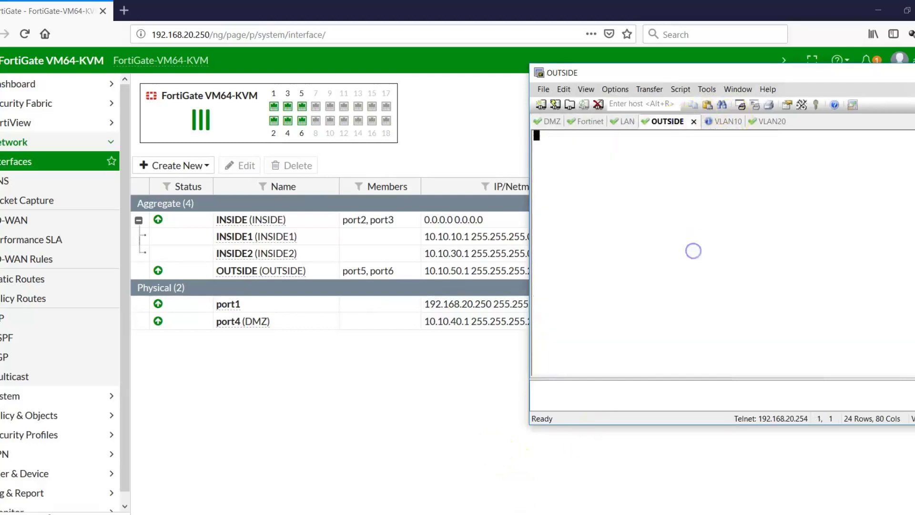
{"action": "key", "text": "Return"}
{"action": "type", "text": "en"}
{"action": "key", "text": "Return"}
{"action": "type", "text": "config t"}
{"action": "key", "text": "Return"}
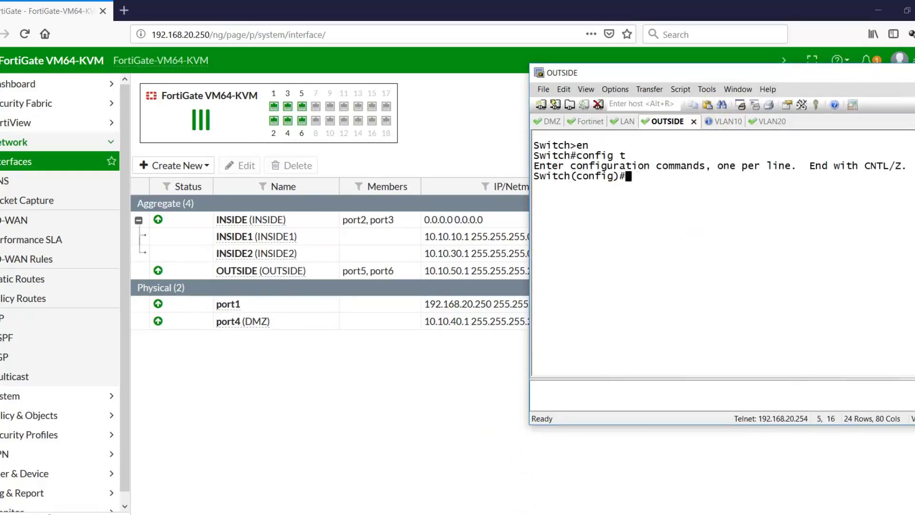
{"action": "type", "text": "hostname OU"}
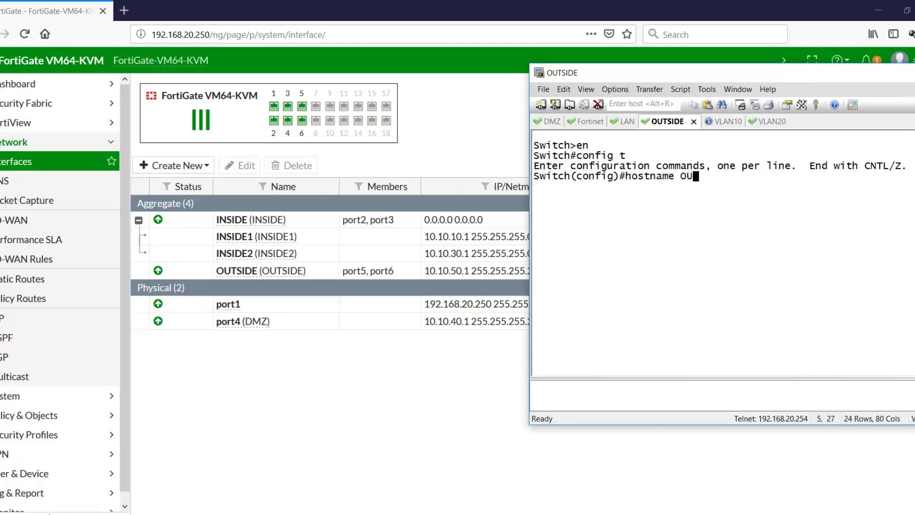
{"action": "type", "text": "TSIDE"}
{"action": "key", "text": "Return"}
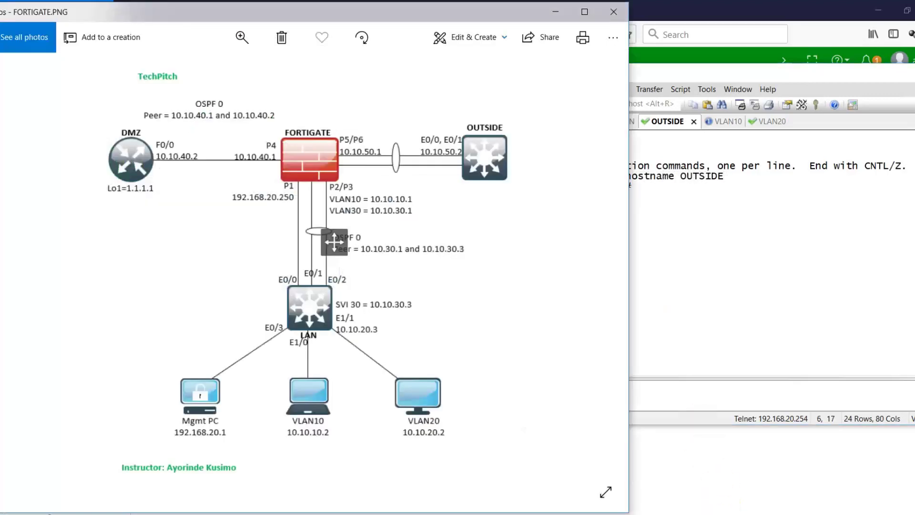
- Enable eth0/0-1 and bundle them into LACP channel-group 1 in active mode
{"action": "left_click", "coordinate": [725, 265]}
{"action": "type", "text": "int ra"}
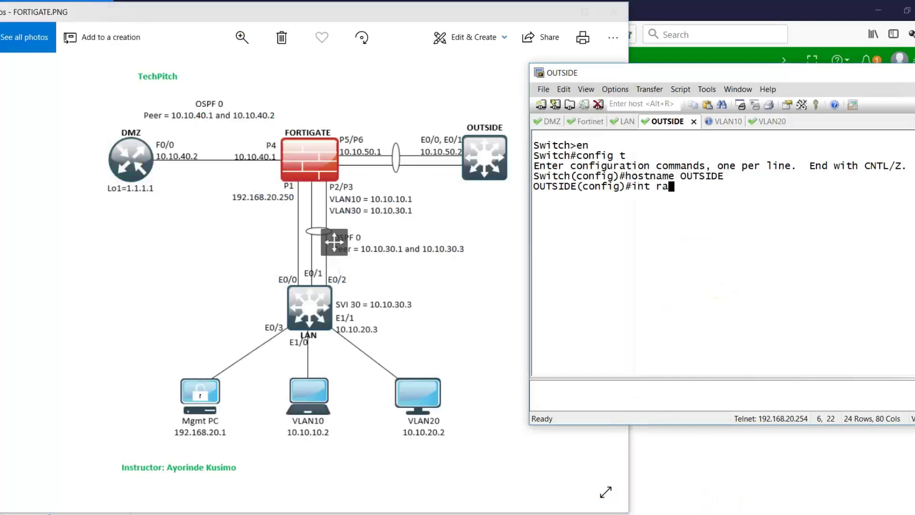
{"action": "type", "text": "nge"}
{"action": "type", "text": "eth0/0-"}
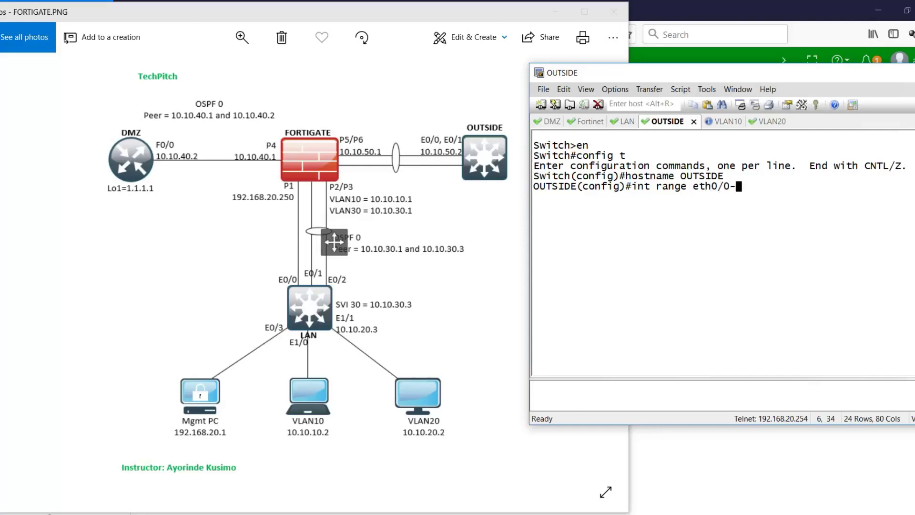
{"action": "type", "text": "1"}
{"action": "key", "text": "Return"}
{"action": "type", "text": "no shut"}
{"action": "key", "text": "Return"}
{"action": "type", "text": "config-if-range)#c"}
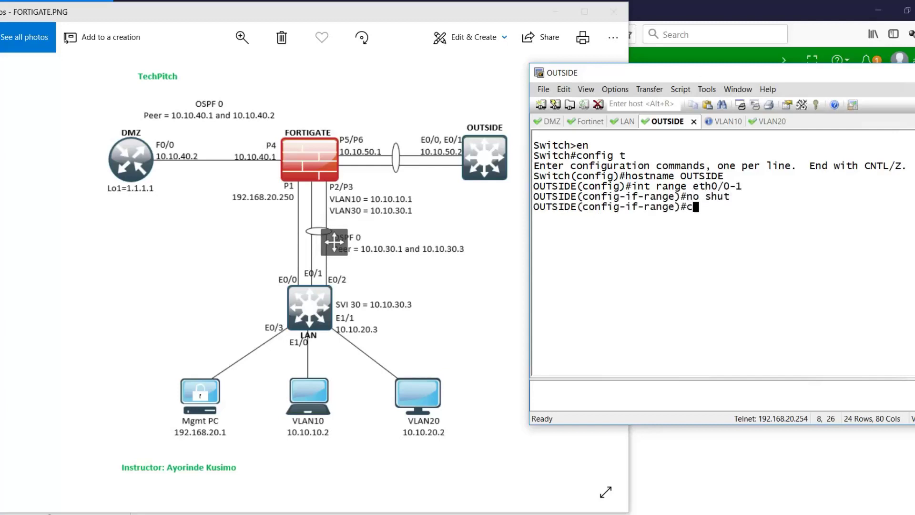
{"action": "type", "text": "hann"}
{"action": "key", "text": "BackSpace"}
{"action": "key", "text": "BackSpace"}
{"action": "key", "text": "BackSpace"}
{"action": "key", "text": "BackSpace"}
{"action": "type", "text": "han"}
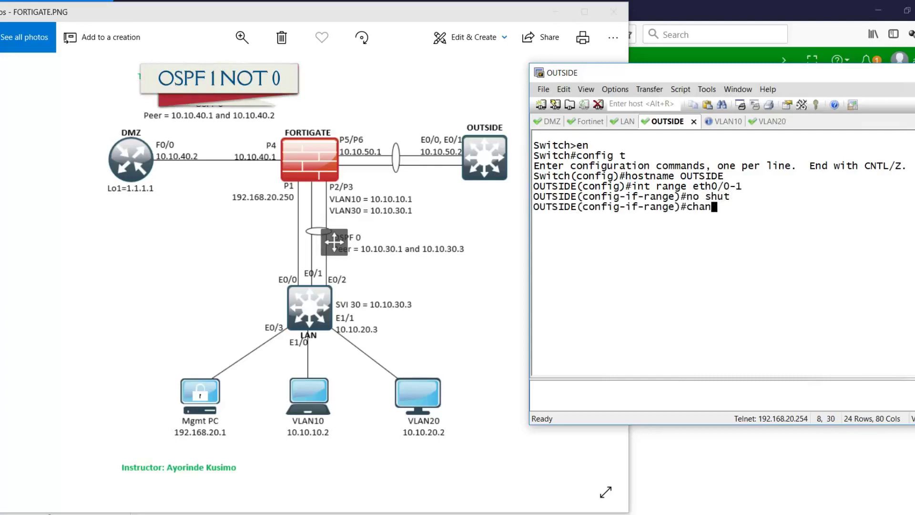
{"action": "type", "text": "nel-group 1 mod aci"}
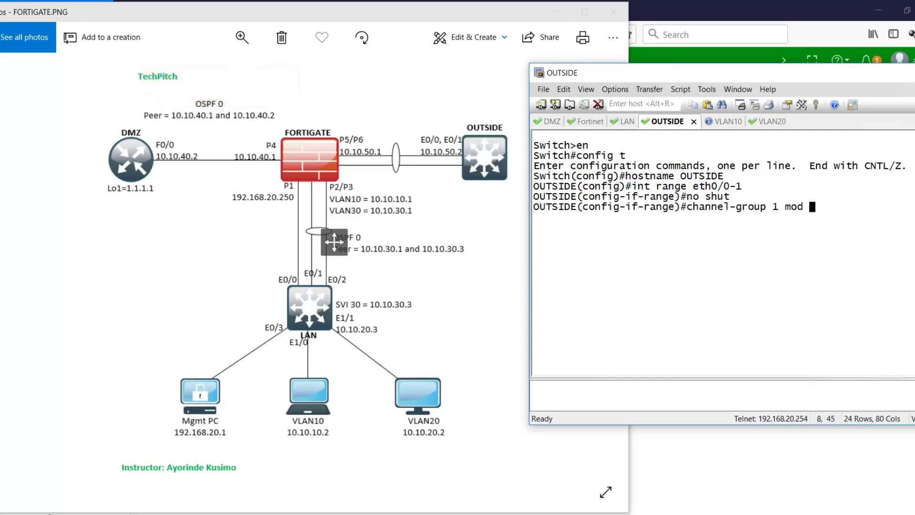
{"action": "key", "text": "Return"}
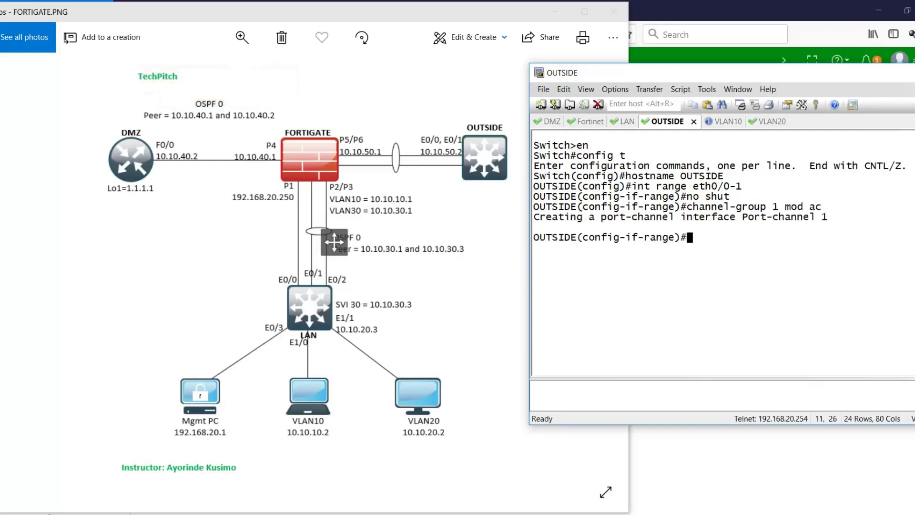
- Make Port-channel 1 routed and enabled at 10.10.50.2 255.255.255.0, then exit to privileged mode
{"action": "type", "text": "int po 1"}
{"action": "key", "text": "Return"}
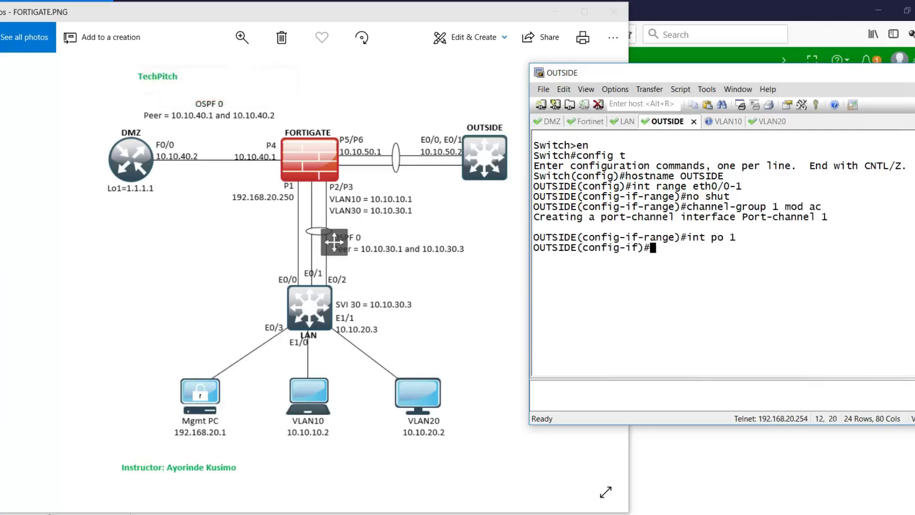
{"action": "type", "text": "no s"}
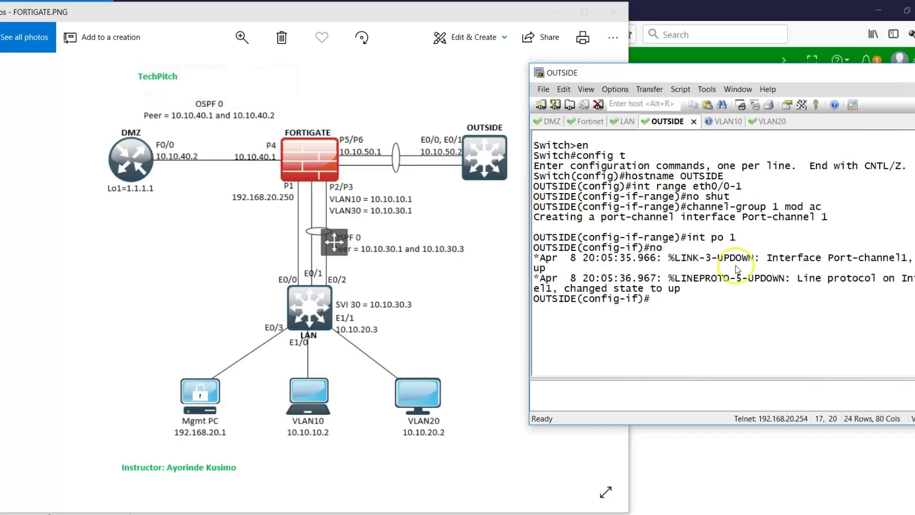
{"action": "type", "text": "no sw"}
{"action": "key", "text": "Return"}
{"action": "type", "text": "no "}
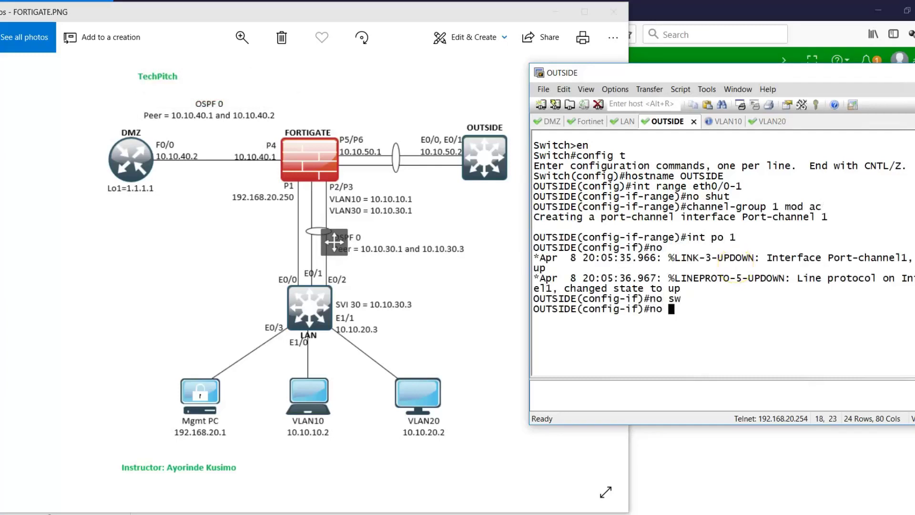
{"action": "type", "text": "shut"}
{"action": "key", "text": "Return"}
{"action": "type", "text": "lip a"}
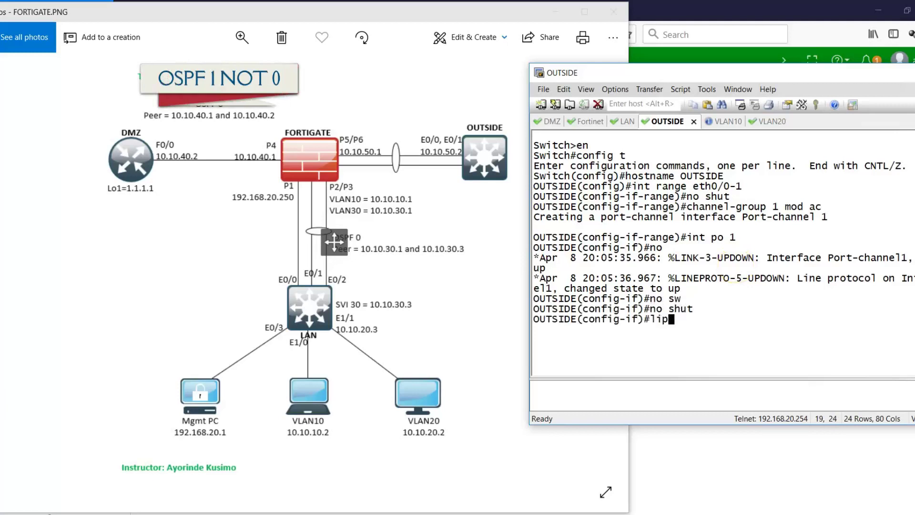
{"action": "key", "text": "BackSpace"}
{"action": "key", "text": "BackSpace"}
{"action": "key", "text": "BackSpace"}
{"action": "type", "text": "ip addres"}
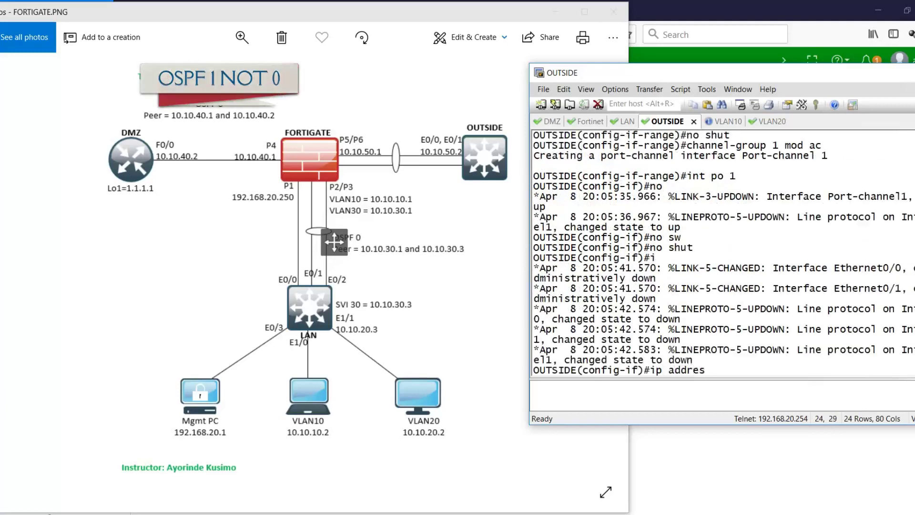
{"action": "type", "text": "s 10"}
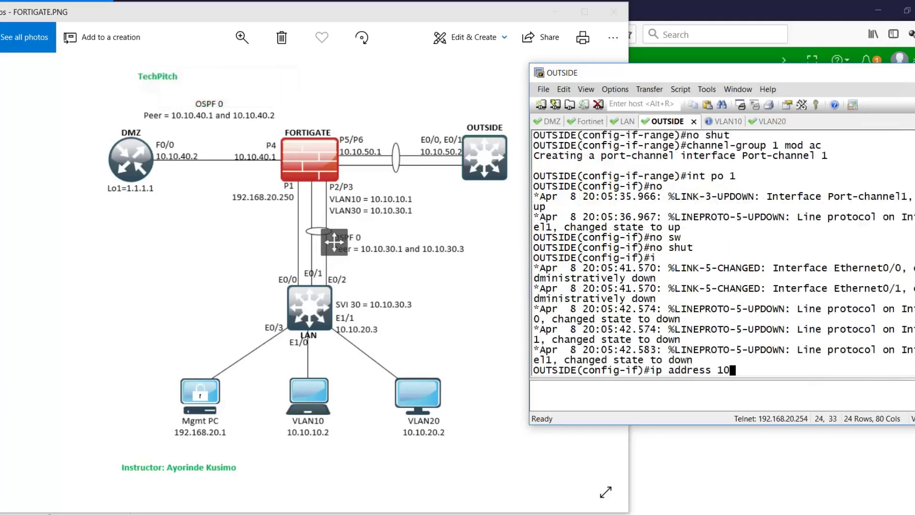
{"action": "type", "text": ".10.50.2 255.25"}
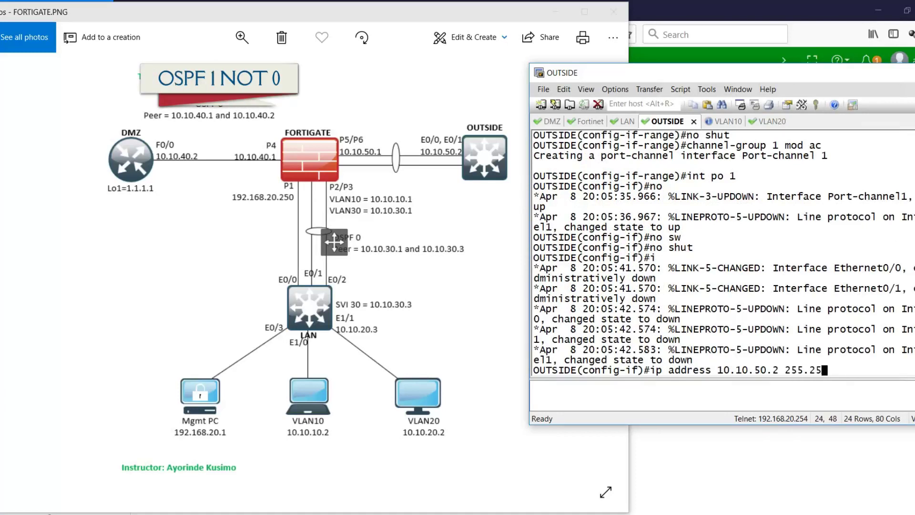
{"action": "type", "text": "5.255.0"}
{"action": "key", "text": "Return"}
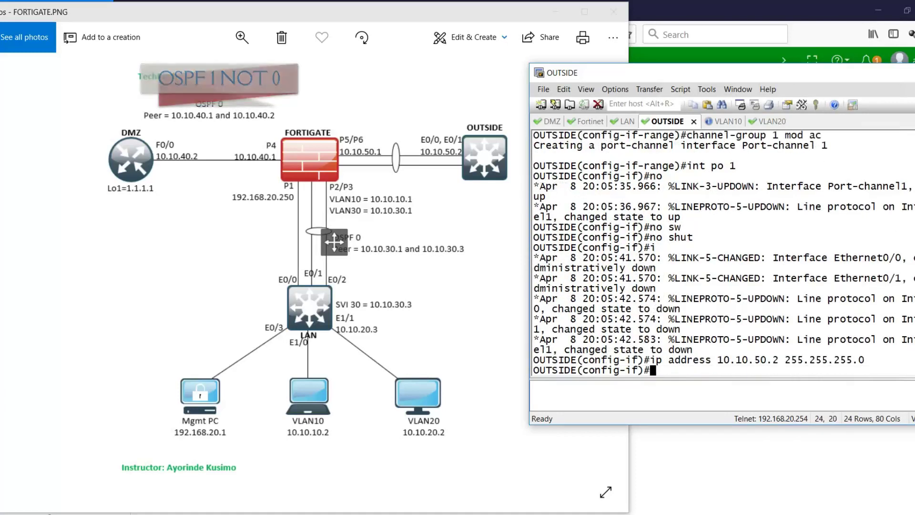
{"action": "type", "text": "exit"}
{"action": "key", "text": "Return"}
{"action": "type", "text": "exit"}
{"action": "key", "text": "Return"}
{"action": "key", "text": "Return"}
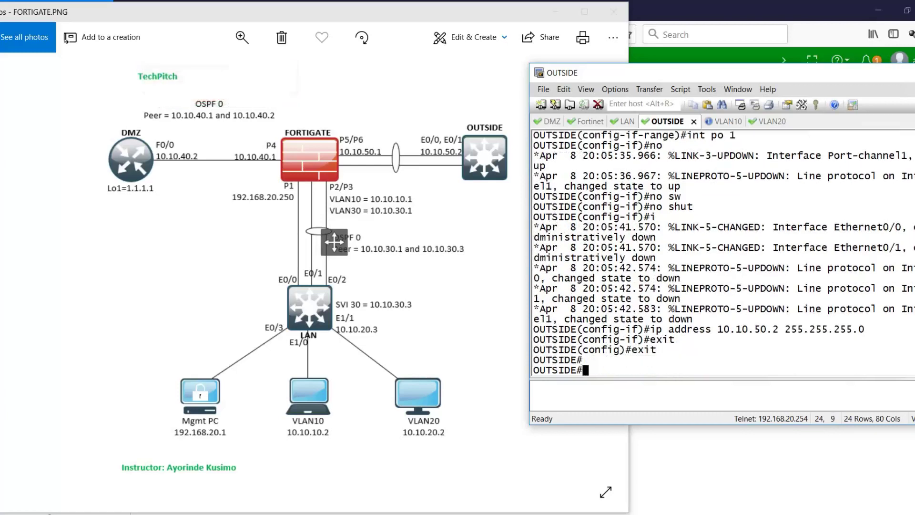
{"action": "type", "text": "ping 10"}
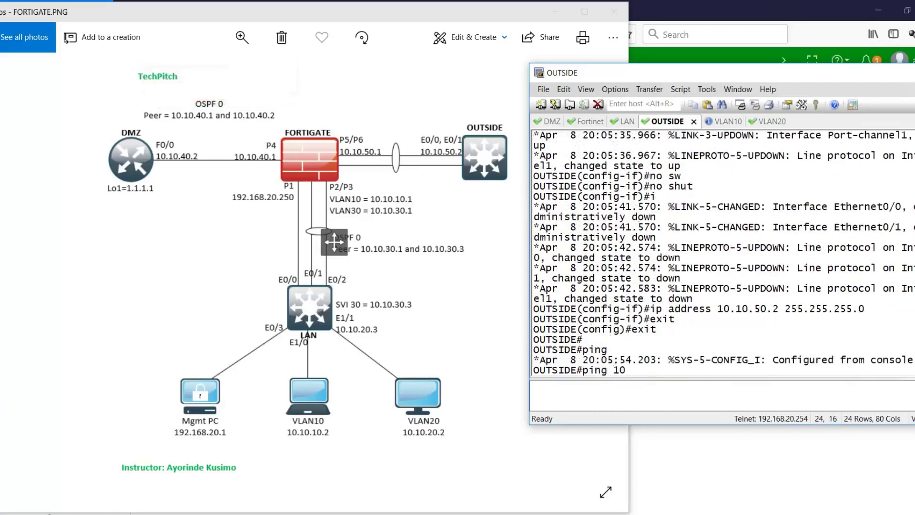
{"action": "type", "text": ".10.50.1"}
- Ping 10.10.50.1 (0/5 success), then check 'sh ip int br' and Port-channel 1's running config
{"action": "key", "text": "Return"}
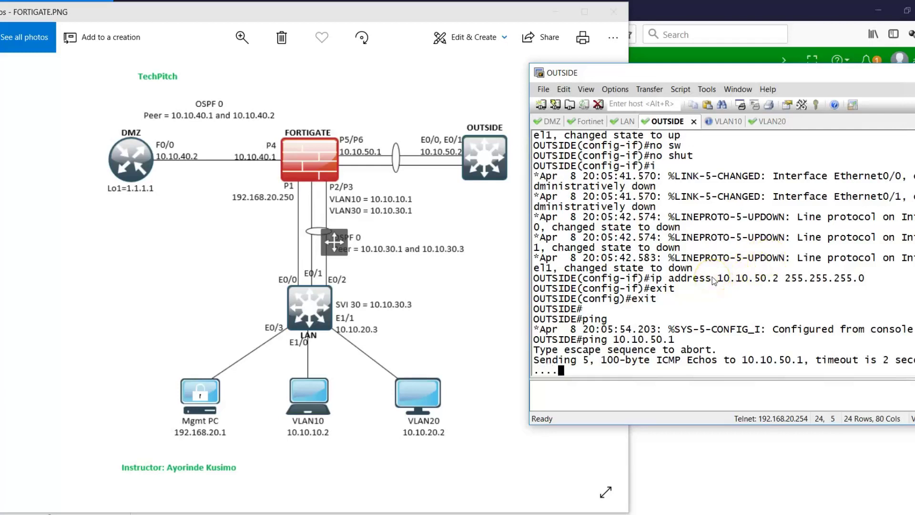
{"action": "key", "text": "Return"}
{"action": "key", "text": "Return"}
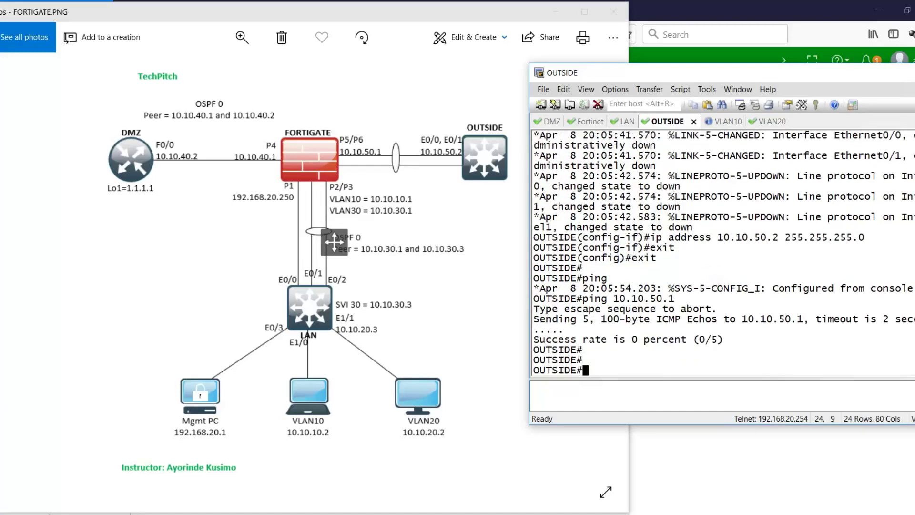
{"action": "type", "text": "sh ip int br"}
{"action": "key", "text": "Return"}
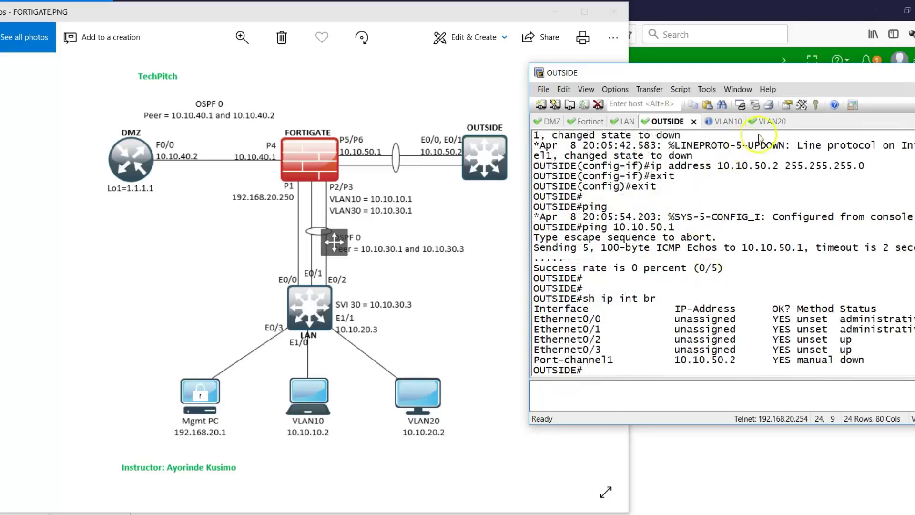
{"action": "left_click_drag", "start_coordinate": [786, 80], "coordinate": [668, 70]}
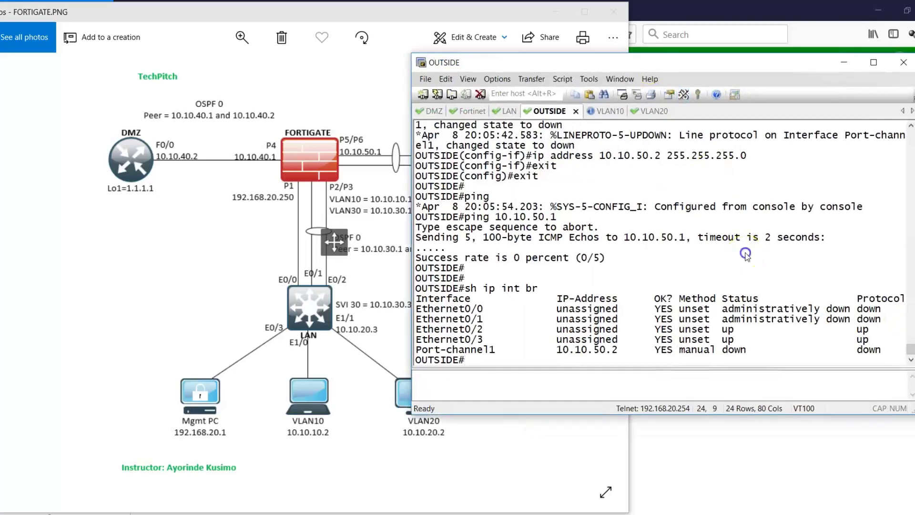
{"action": "type", "text": "sh run int po 1"}
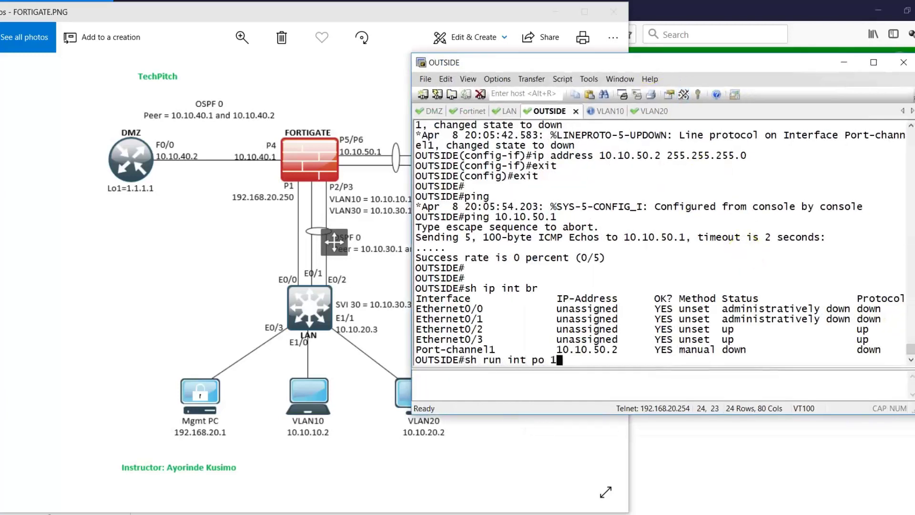
{"action": "key", "text": "Return"}
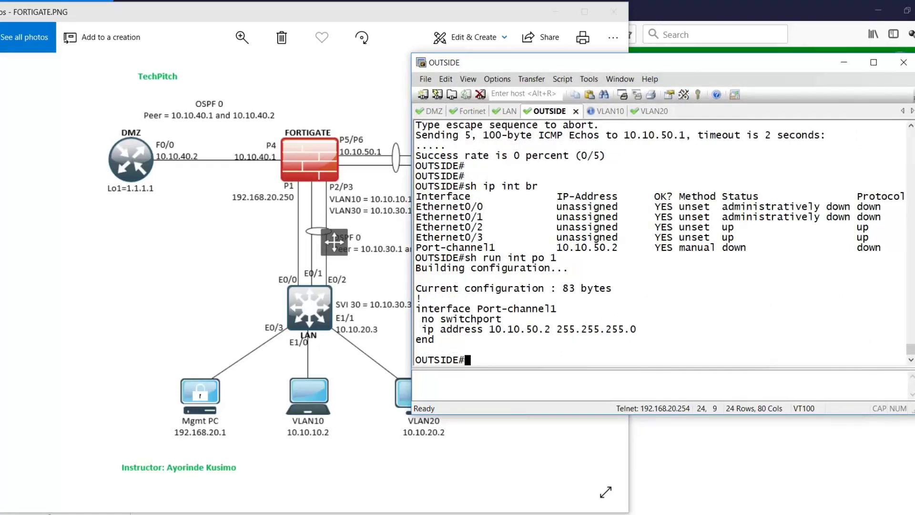
- Change Port-channel 1's address to 10.10.50.2 255.255.255.252
{"action": "type", "text": "config t"}
{"action": "key", "text": "Return"}
{"action": "type", "text": "in"}
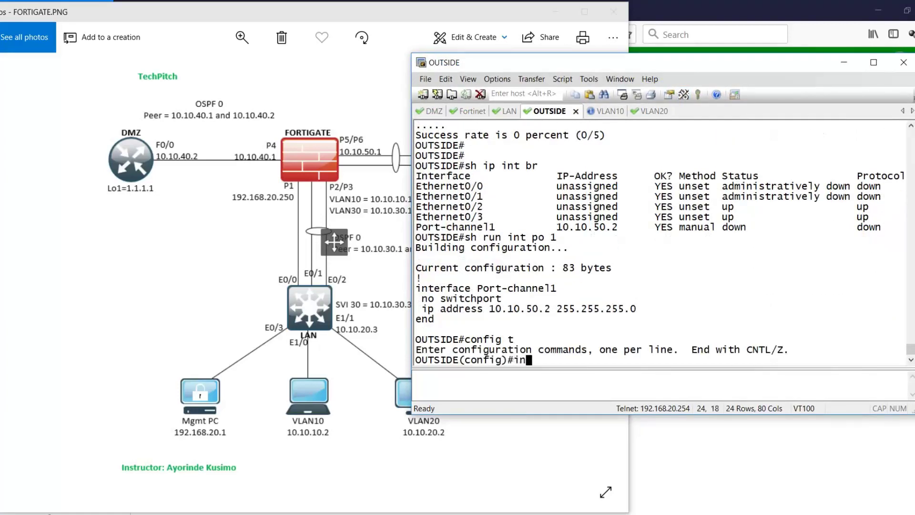
{"action": "type", "text": "t po 1"}
{"action": "key", "text": "Return"}
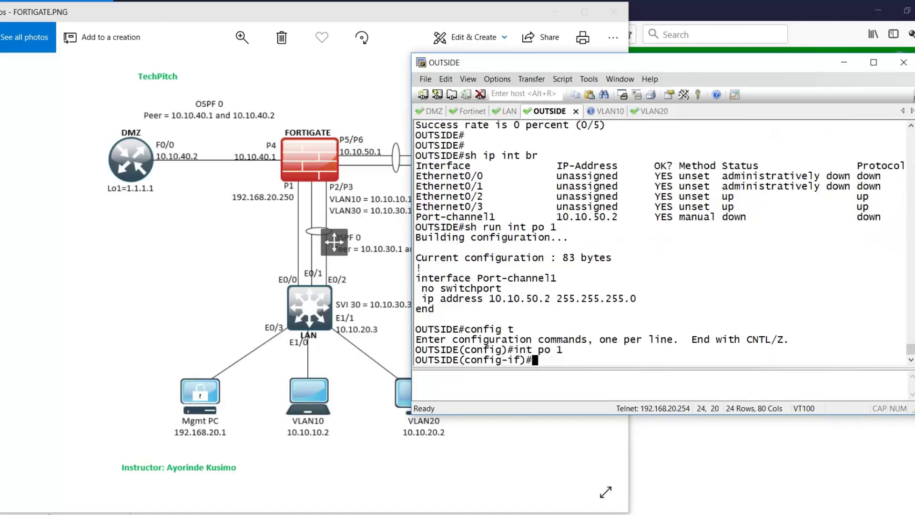
{"action": "type", "text": "i"}
{"action": "left_click_drag", "start_coordinate": [422, 299], "coordinate": [636, 299]}
{"action": "right_click", "coordinate": [714, 278]}
{"action": "key", "text": "BackSpace"}
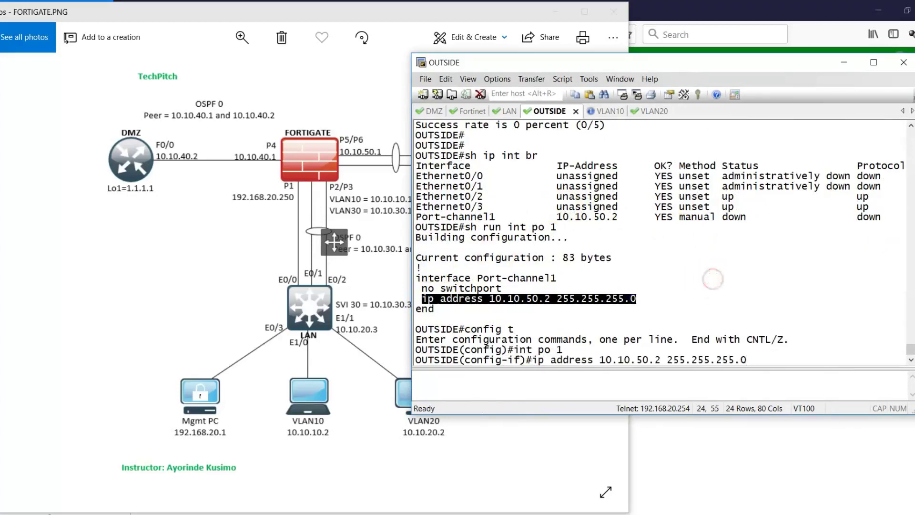
{"action": "type", "text": "252"}
{"action": "key", "text": "Return"}
{"action": "key", "text": "Return"}
{"action": "key", "text": "Return"}
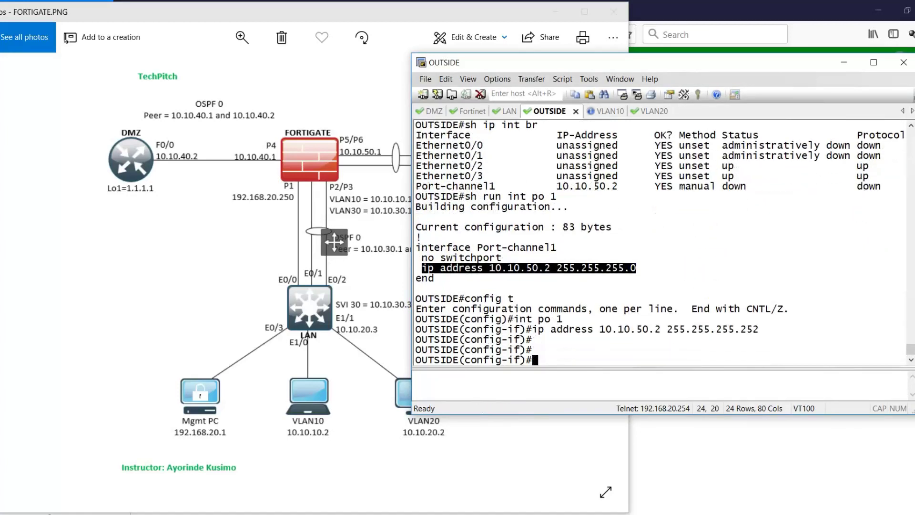
{"action": "type", "text": "exit"}
{"action": "key", "text": "Return"}
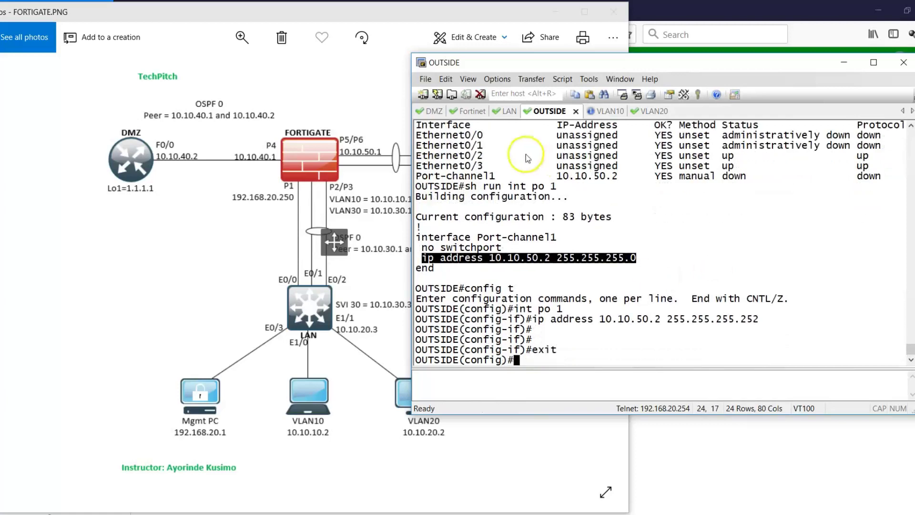
- Enable Ethernet0/0 and Ethernet0/1 with no shutdown, then leave configuration mode
{"action": "left_click_drag", "start_coordinate": [458, 135], "coordinate": [740, 156]}
{"action": "type", "text": "int range"}
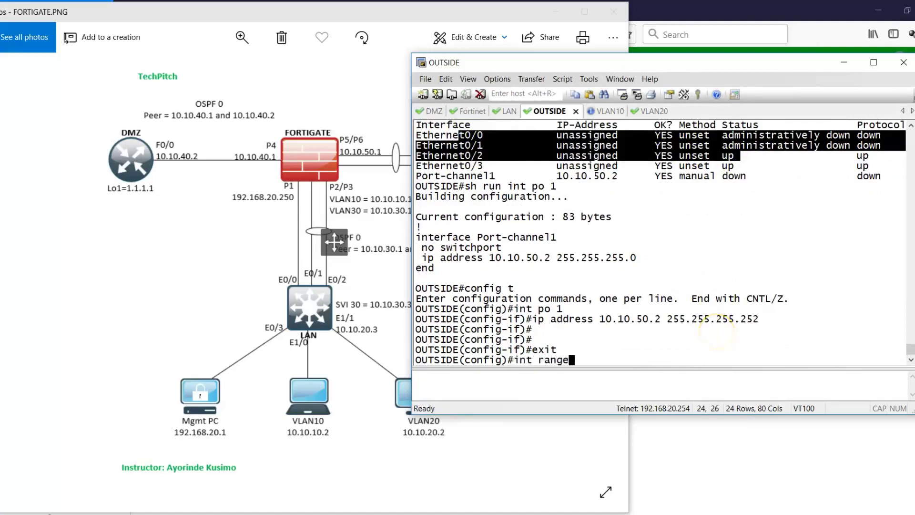
{"action": "type", "text": " eth0/0-1"}
{"action": "key", "text": "Return"}
{"action": "type", "text": "no sh"}
{"action": "type", "text": "ut"}
{"action": "key", "text": "Return"}
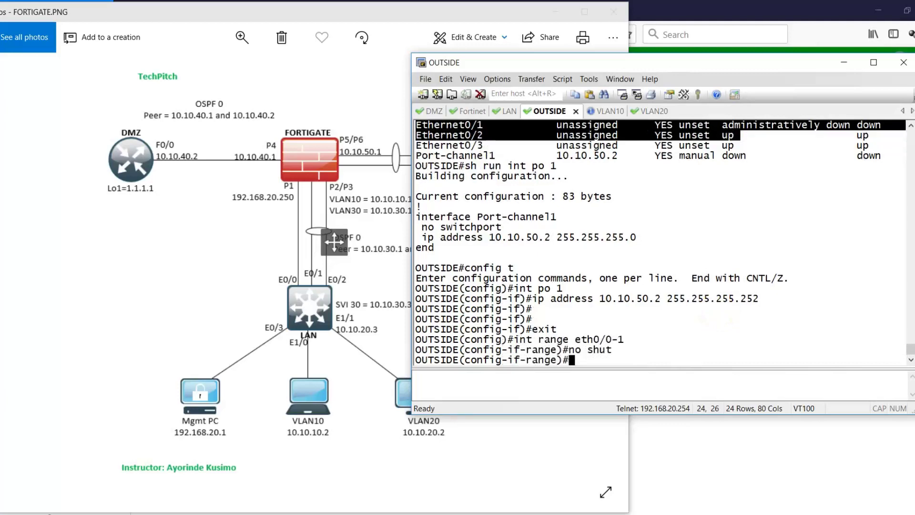
{"action": "type", "text": "exit"}
{"action": "key", "text": "Return"}
{"action": "type", "text": "exit"}
{"action": "key", "text": "Return"}
- Re-list the interface status with sh ip int br
{"action": "key", "text": "Return"}
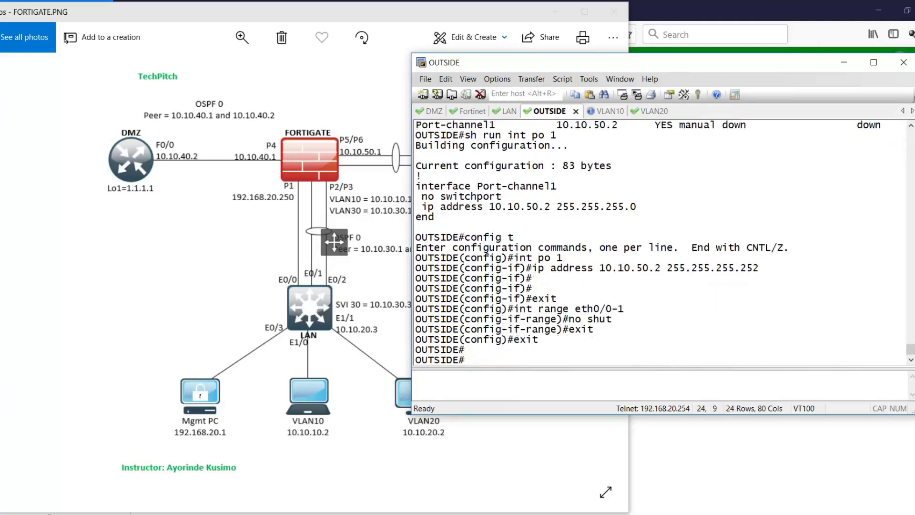
{"action": "type", "text": "sh ip int br"}
{"action": "key", "text": "Return"}
{"action": "key", "text": "Return"}
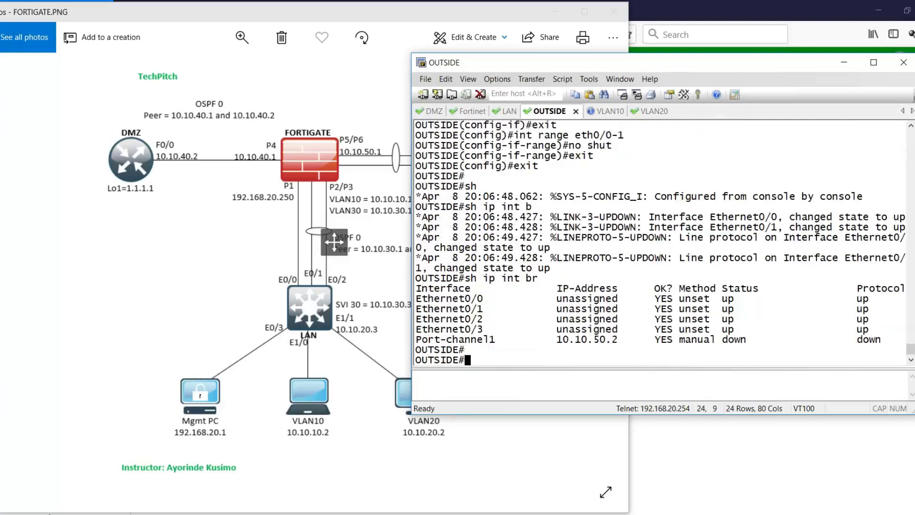
{"action": "key", "text": "Return"}
{"action": "key", "text": "Return"}
{"action": "key", "text": "Up"}
{"action": "key", "text": "Return"}
{"action": "key", "text": "Return"}
{"action": "key", "text": "Return"}
{"action": "key", "text": "Return"}
{"action": "key", "text": "Return"}
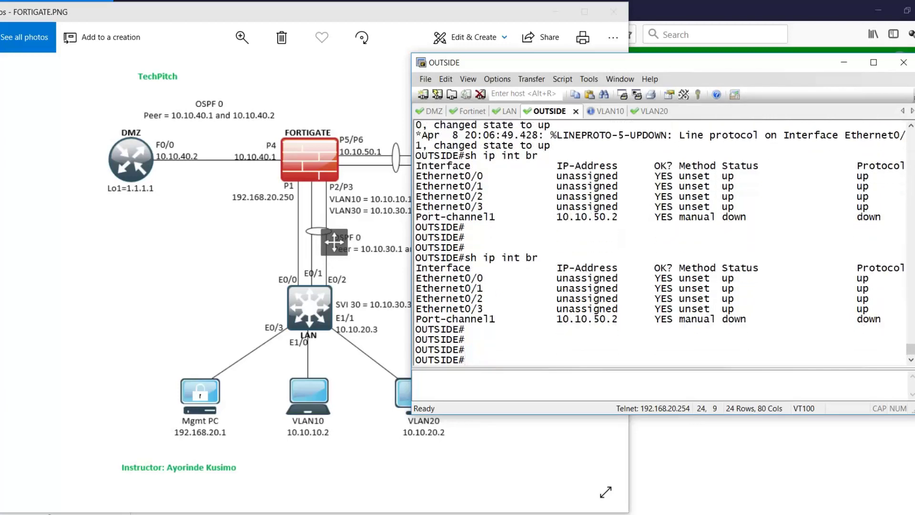
{"action": "key", "text": "Up"}
{"action": "key", "text": "Return"}
{"action": "key", "text": "Return"}
{"action": "key", "text": "Return"}
{"action": "key", "text": "Return"}
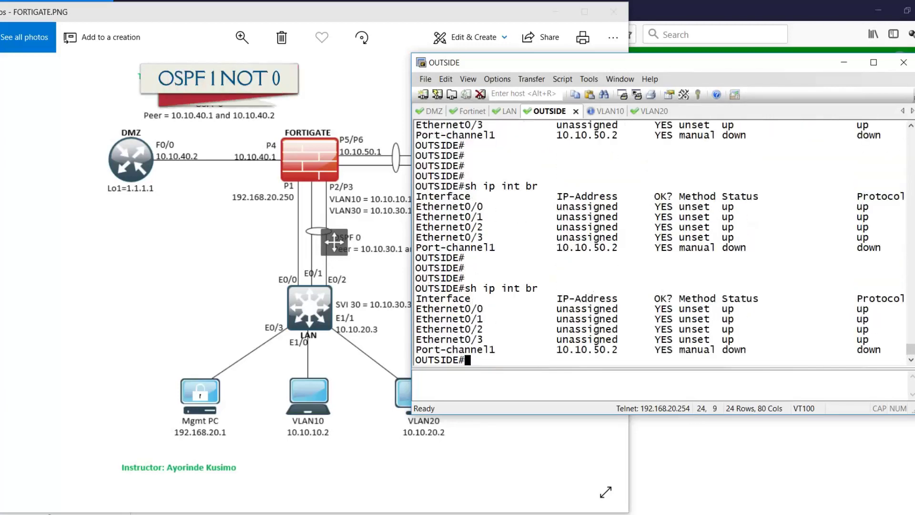
- Bring up Port-channel 1 and display Ethernet0/0's running configuration
{"action": "type", "text": "config t"}
{"action": "key", "text": "Return"}
{"action": "type", "text": "i"}
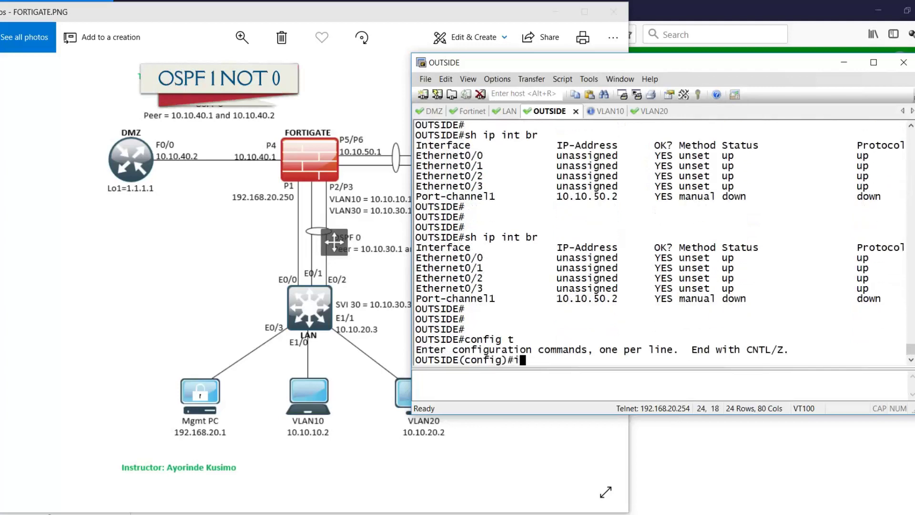
{"action": "type", "text": "nt po 1"}
{"action": "key", "text": "Return"}
{"action": "type", "text": "no shut"}
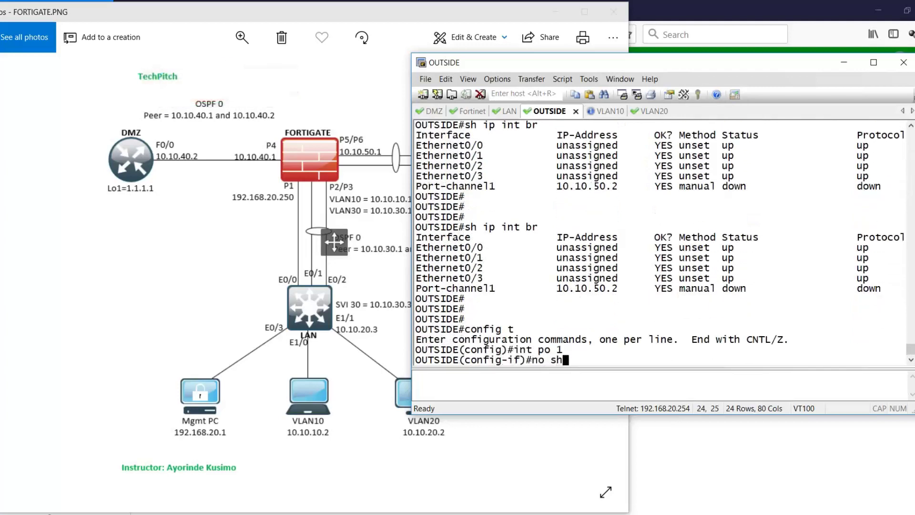
{"action": "key", "text": "Return"}
{"action": "type", "text": "exit"}
{"action": "key", "text": "Return"}
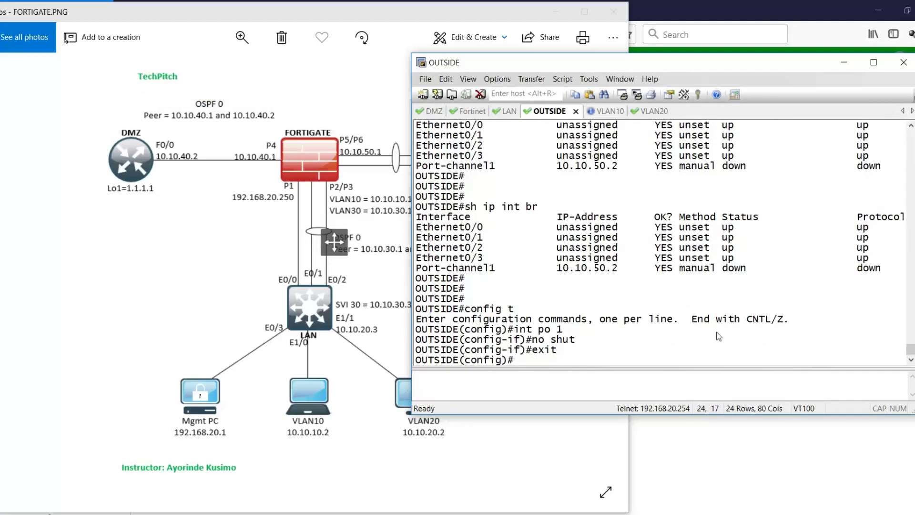
{"action": "type", "text": "do sh run int e"}
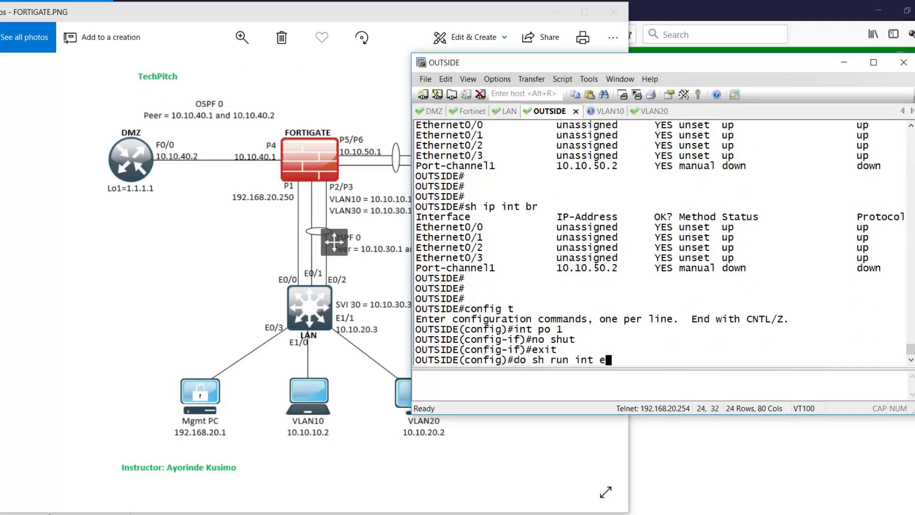
{"action": "type", "text": "th0/0"}
{"action": "key", "text": "Return"}
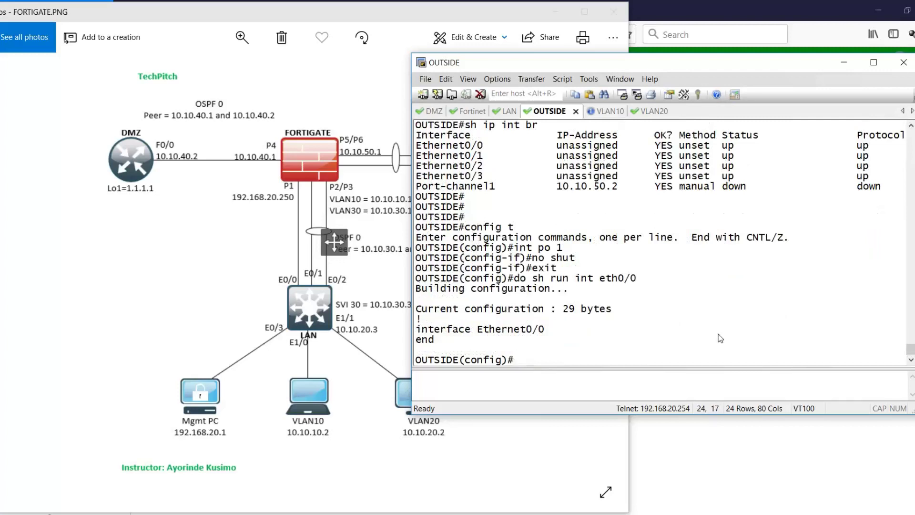
- Make Ethernet0/0-1 routed ports joined to channel-group 1 in active LACP mode
{"action": "type", "text": "int range eth0/0-1"}
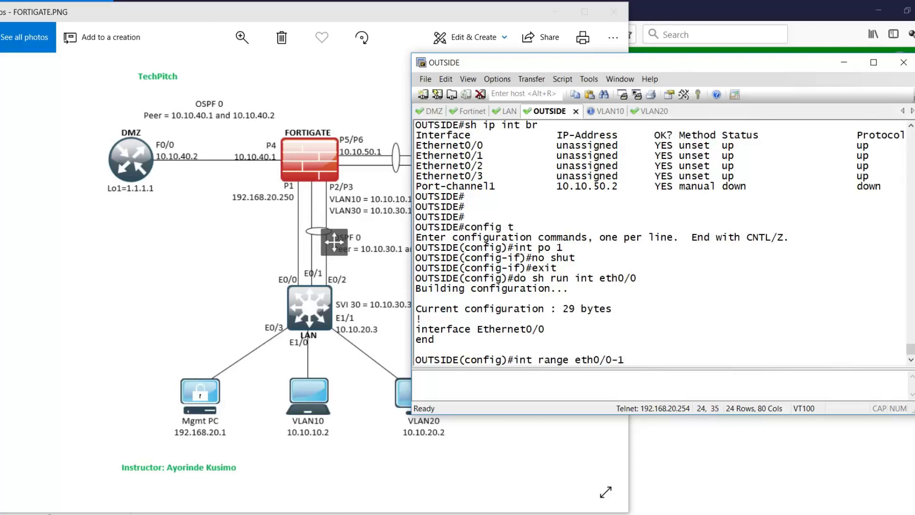
{"action": "key", "text": "Return"}
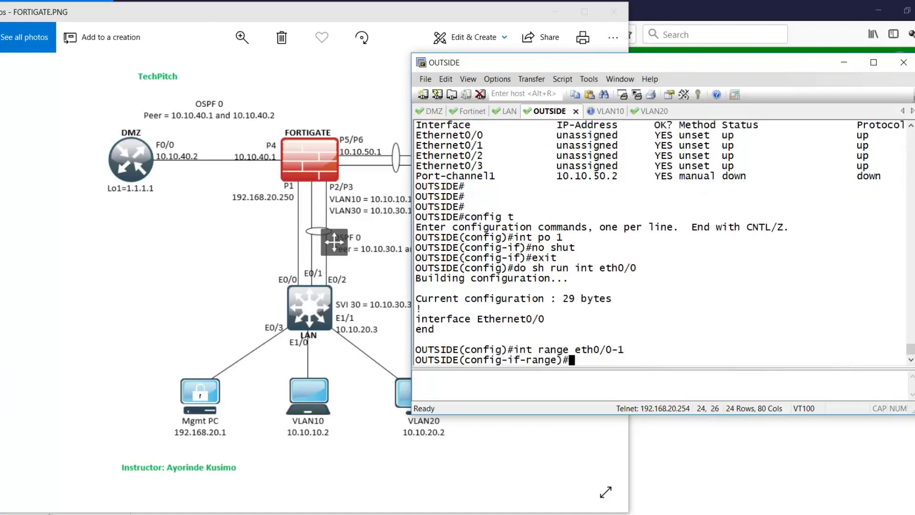
{"action": "type", "text": "no sw"}
{"action": "key", "text": "Return"}
{"action": "type", "text": "channe"}
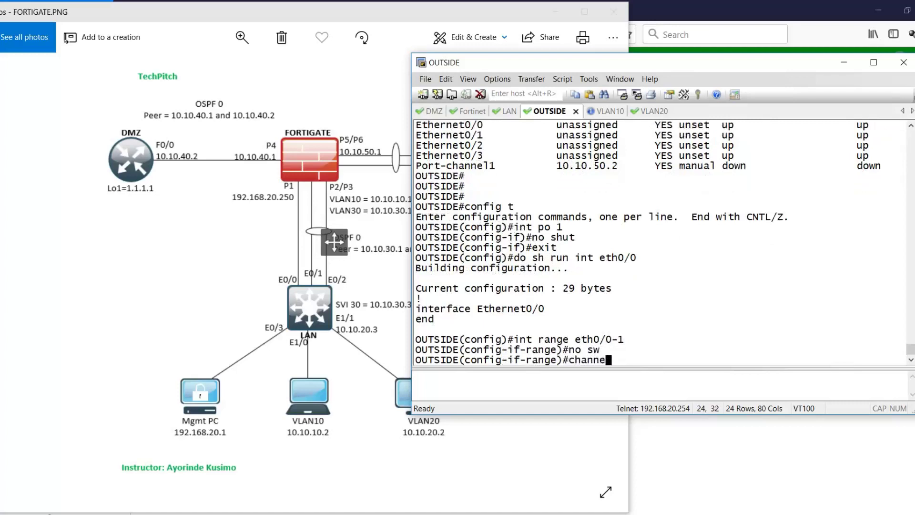
{"action": "type", "text": "l-group 1 mode ace"}
{"action": "key", "text": "Return"}
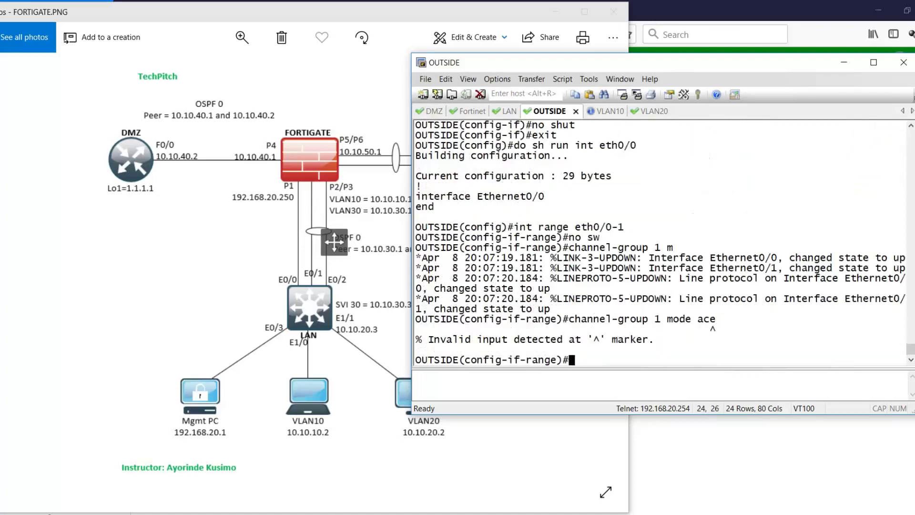
{"action": "key", "text": "Up"}
{"action": "key", "text": "Return"}
{"action": "key", "text": "Return"}
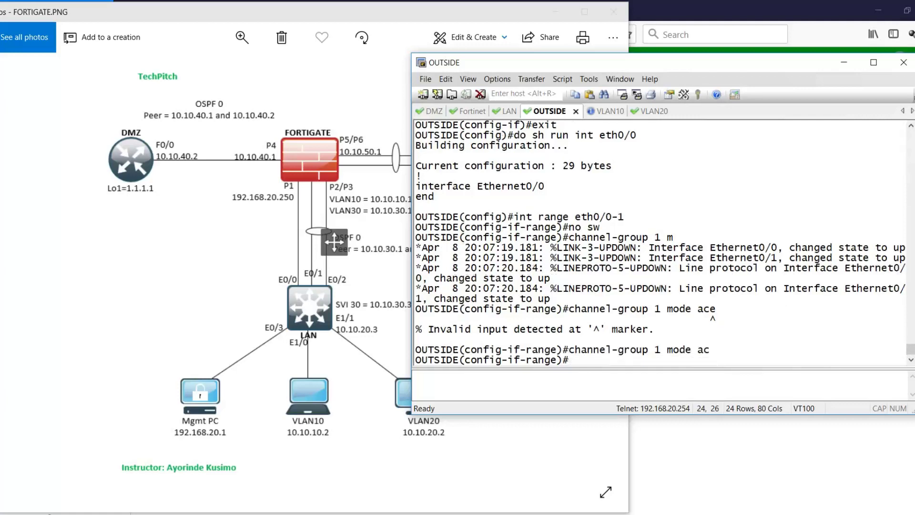
{"action": "type", "text": "exit"}
{"action": "key", "text": "Return"}
{"action": "type", "text": "exit"}
{"action": "key", "text": "Return"}
{"action": "key", "text": "Return"}
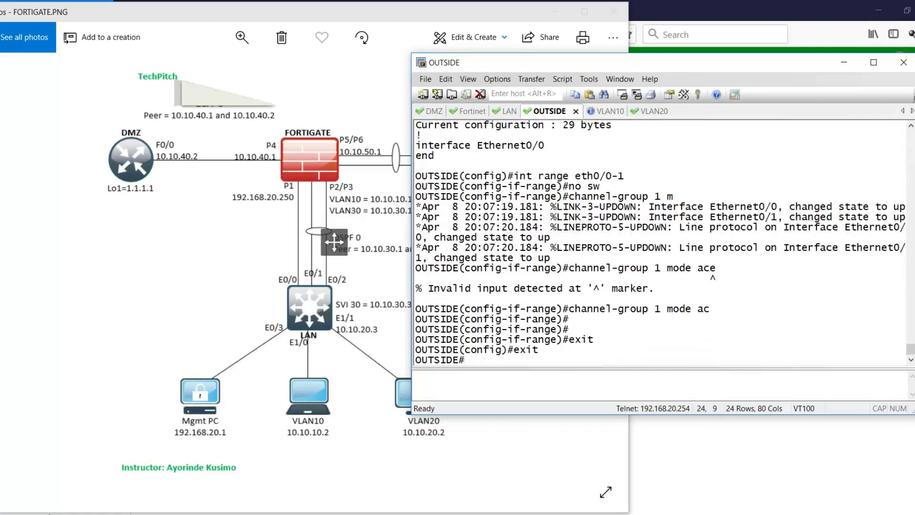
- Check interface status and the running configs of Ethernet0/0 and Ethernet0/1
{"action": "type", "text": "sh ip int br"}
{"action": "key", "text": "Return"}
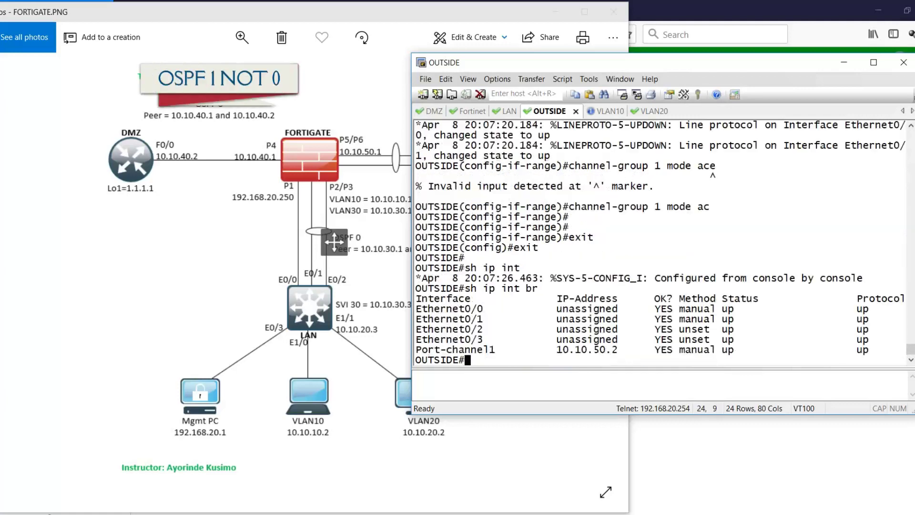
{"action": "type", "text": "sh run int e"}
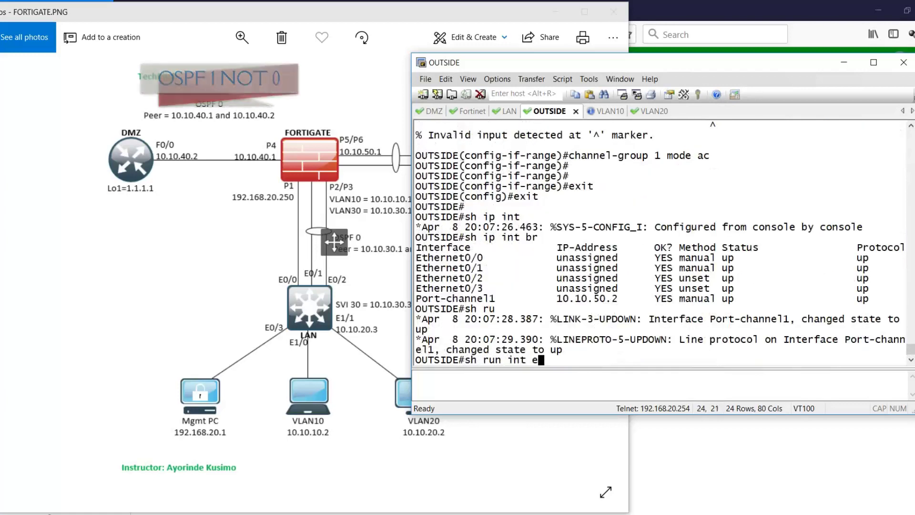
{"action": "type", "text": "th0/0"}
{"action": "key", "text": "Return"}
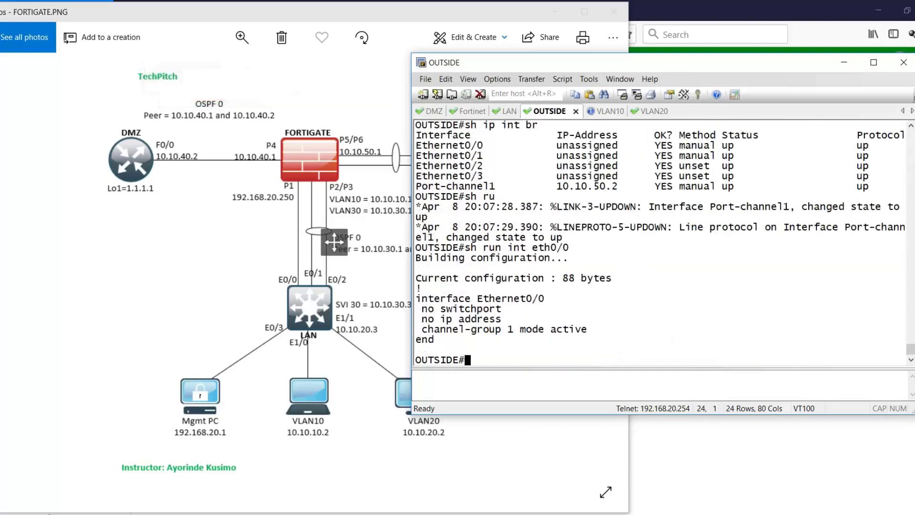
{"action": "key", "text": "Up"}
{"action": "key", "text": "Return"}
{"action": "key", "text": "Return"}
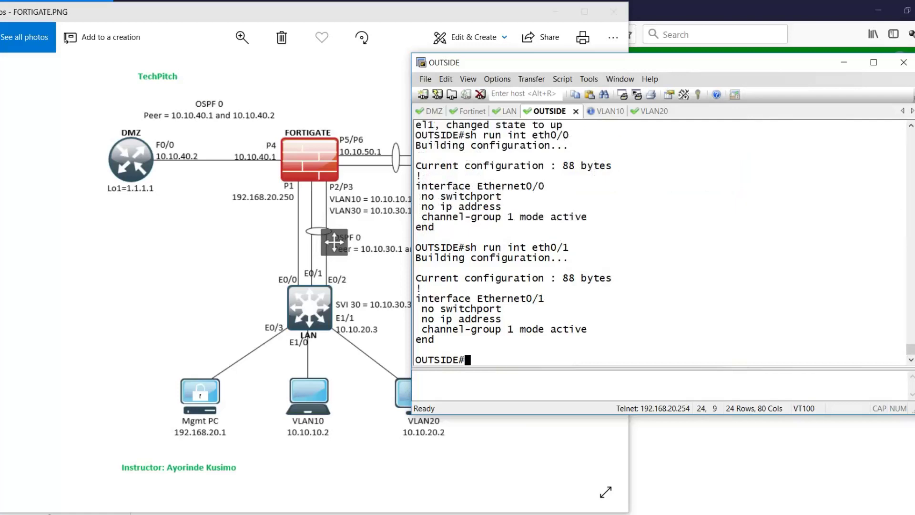
{"action": "type", "text": "sh ip int br"}
{"action": "key", "text": "Return"}
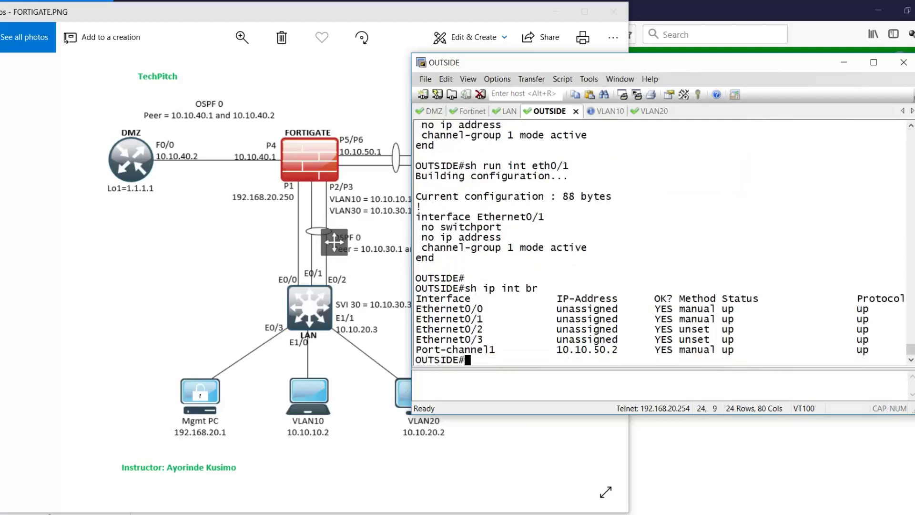
{"action": "key", "text": "Return"}
- Ping the FortiGate at 10.10.50.1 and save the configuration with wr
{"action": "type", "text": "ping "}
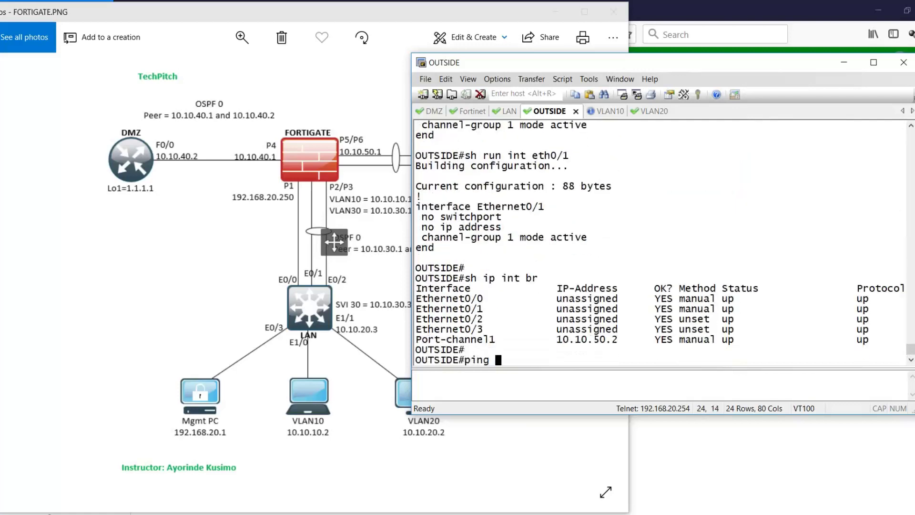
{"action": "type", "text": "10.10."}
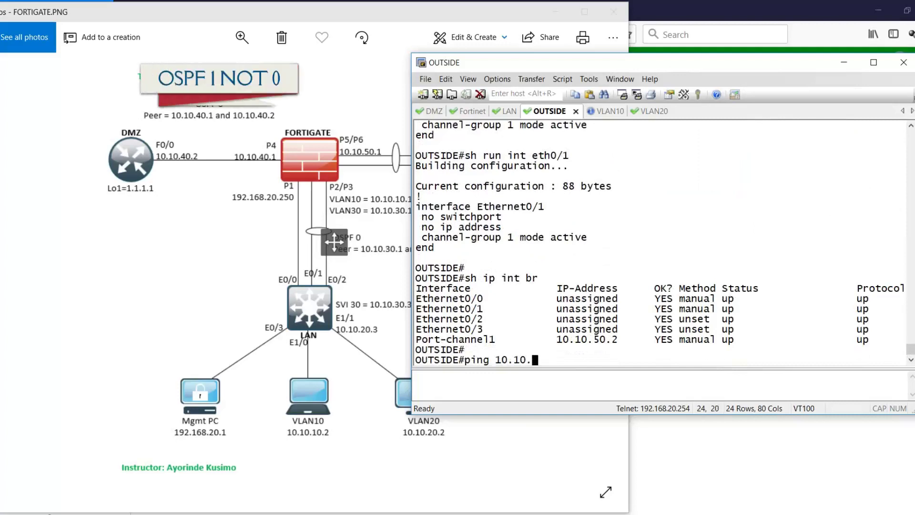
{"action": "type", "text": "50.1"}
{"action": "key", "text": "Return"}
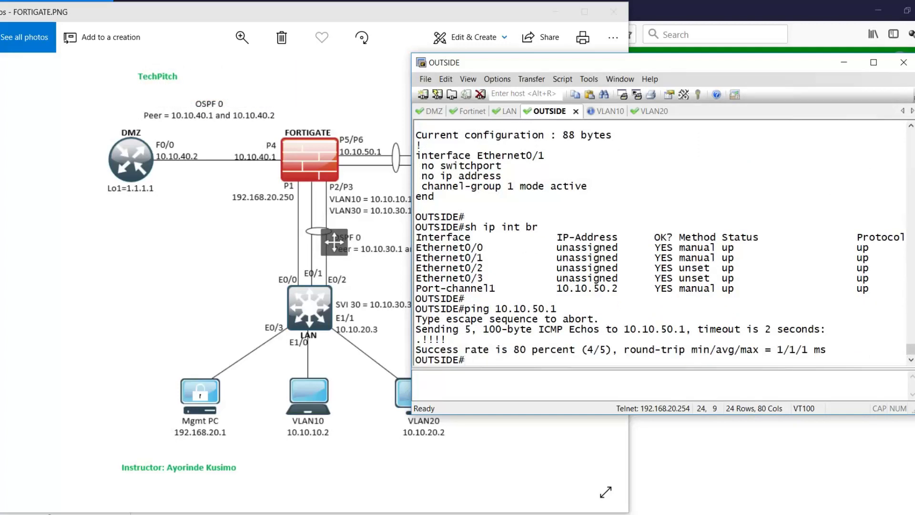
{"action": "key", "text": "Return"}
{"action": "type", "text": "wr"}
{"action": "key", "text": "Return"}
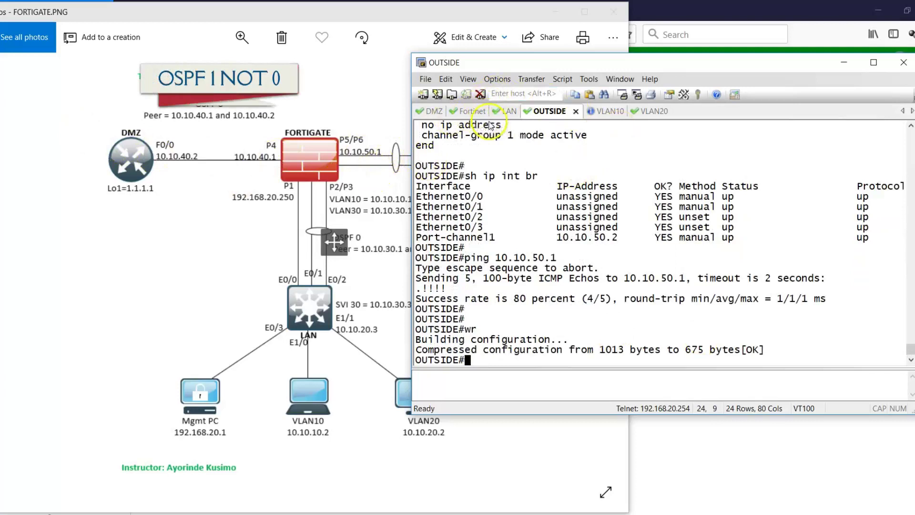
- Switch to the LAN session, exit configuration mode, and move the terminal to reveal the diagram
{"action": "left_click", "coordinate": [506, 110]}
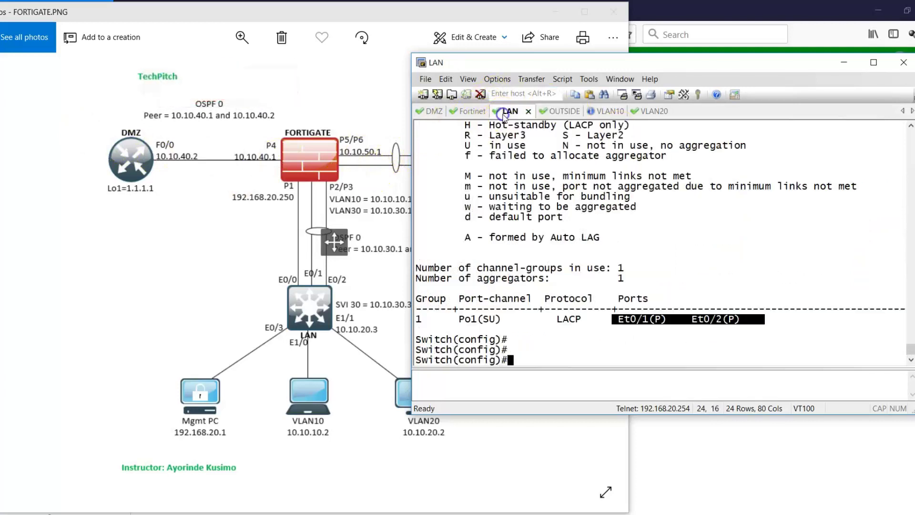
{"action": "left_click", "coordinate": [570, 217]}
{"action": "key", "text": "Return"}
{"action": "key", "text": "Return"}
{"action": "type", "text": "exit"}
{"action": "key", "text": "Return"}
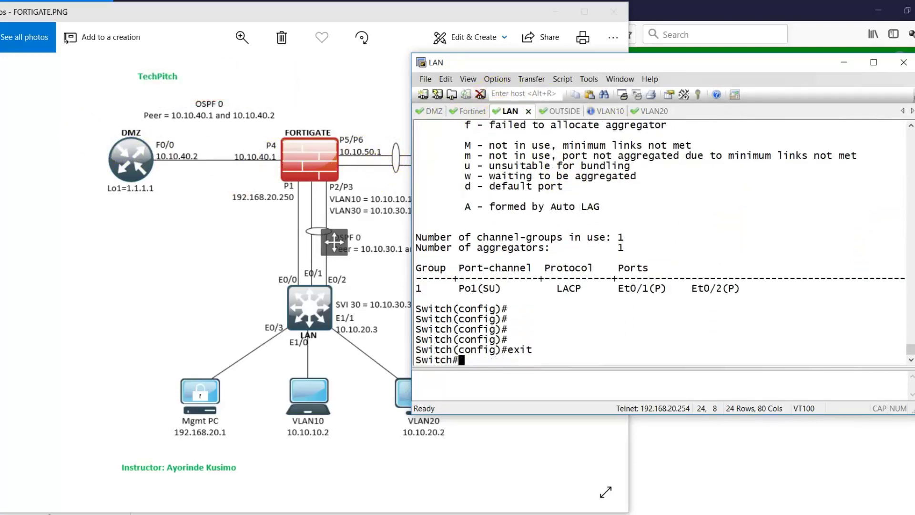
{"action": "key", "text": "Return"}
{"action": "key", "text": "Return"}
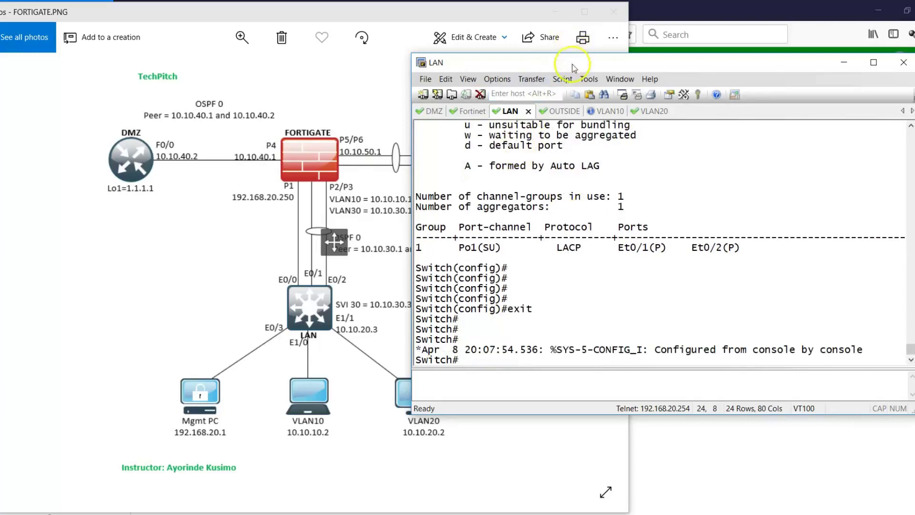
{"action": "left_click_drag", "start_coordinate": [573, 66], "coordinate": [758, 72]}
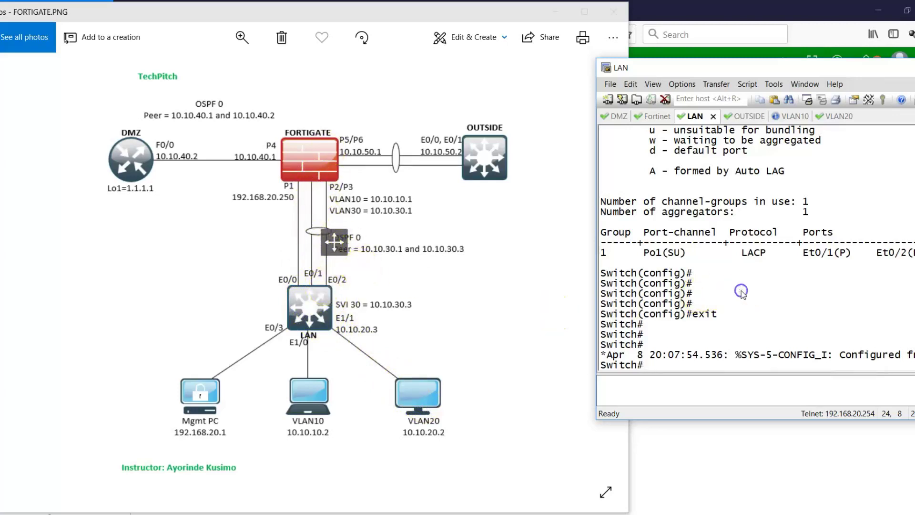
- Make Ethernet1/0 an enabled access port in VLAN 10
{"action": "type", "text": "config t"}
{"action": "key", "text": "Return"}
{"action": "type", "text": "int eth"}
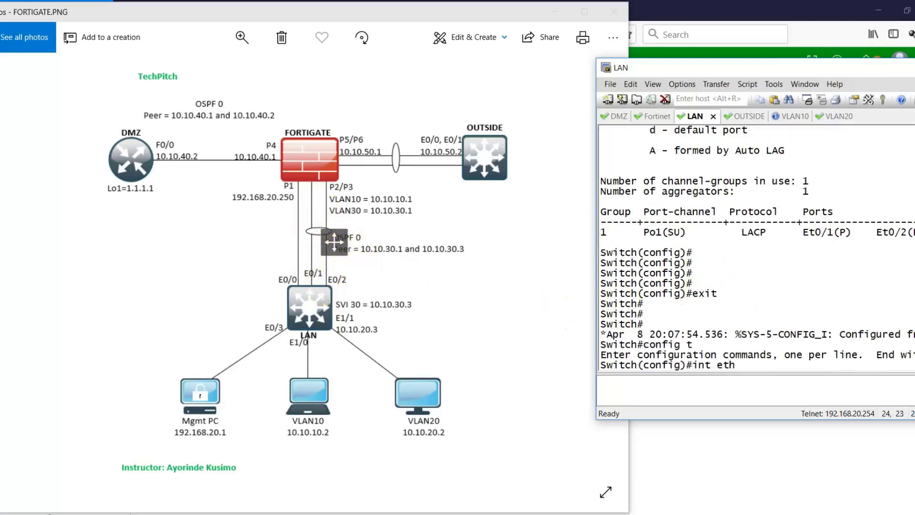
{"action": "type", "text": "1/0"}
{"action": "key", "text": "Return"}
{"action": "type", "text": "switc"}
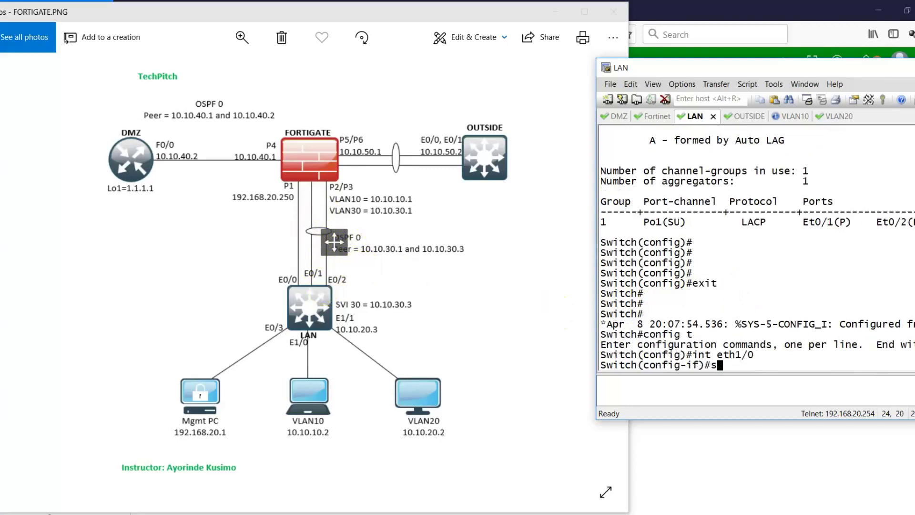
{"action": "type", "text": "o"}
{"action": "type", "text": "port mode acc"}
{"action": "key", "text": "Return"}
{"action": "type", "text": "swit"}
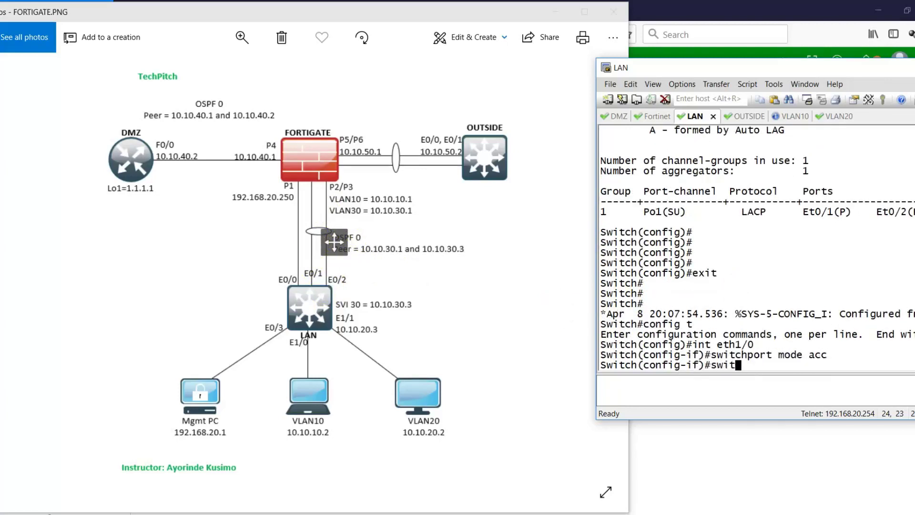
{"action": "type", "text": "chport access "}
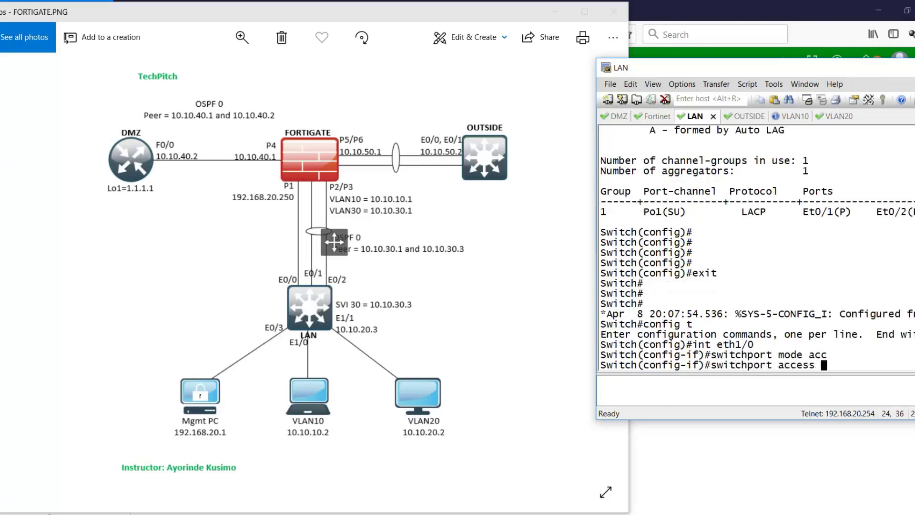
{"action": "type", "text": "vlan 10"}
{"action": "key", "text": "Return"}
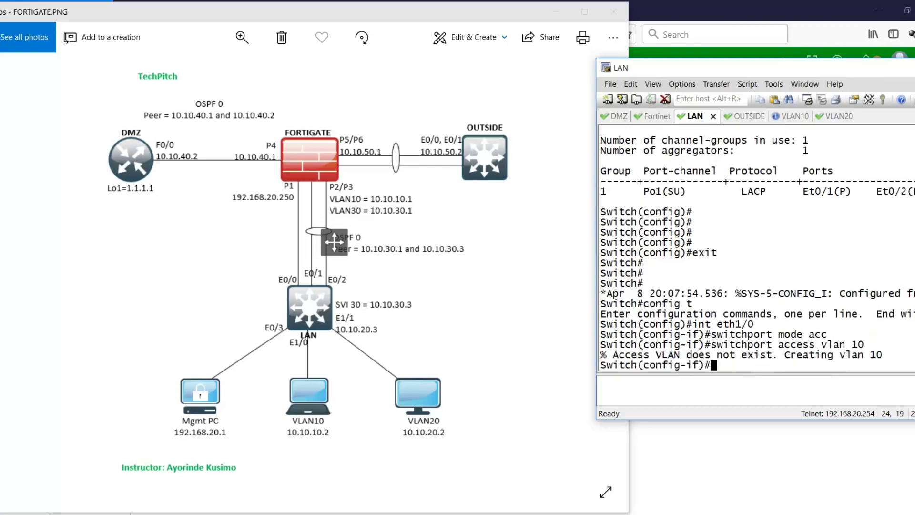
{"action": "type", "text": "no shut"}
{"action": "key", "text": "Return"}
{"action": "type", "text": "exit"}
{"action": "key", "text": "Return"}
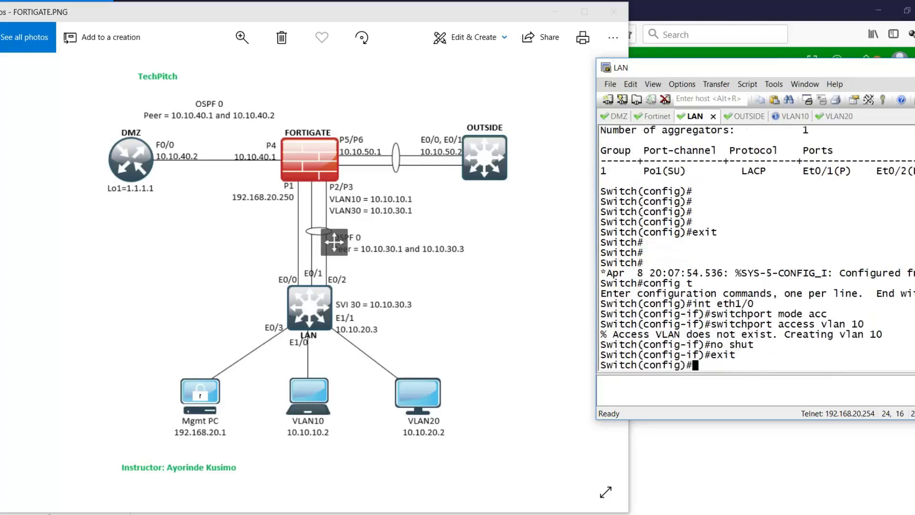
{"action": "type", "text": "vlan"}
{"action": "key", "text": "BackSpace"}
{"action": "key", "text": "BackSpace"}
{"action": "key", "text": "BackSpace"}
{"action": "key", "text": "BackSpace"}
{"action": "type", "text": "exit"}
{"action": "key", "text": "Return"}
{"action": "key", "text": "Return"}
{"action": "key", "text": "Return"}
{"action": "key", "text": "Return"}
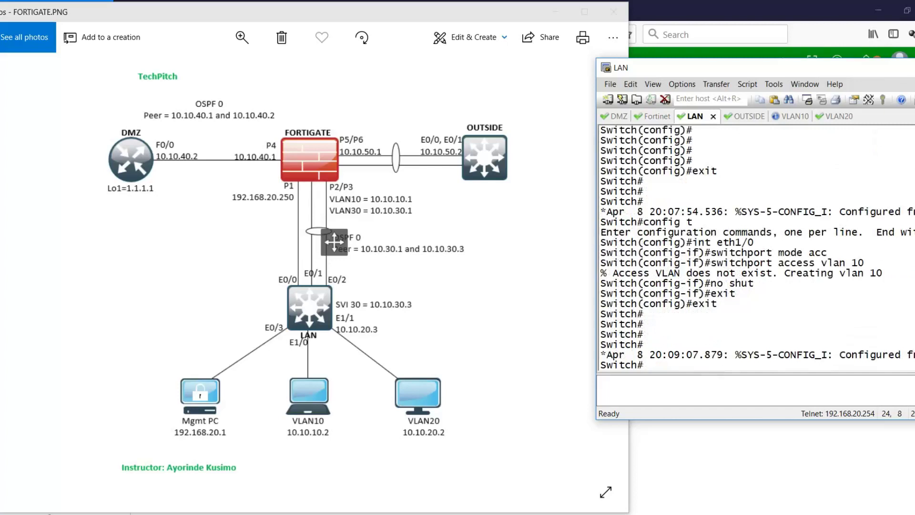
- Make Ethernet1/1 a routed port at 10.10.20.3 255.255.255.0, enable it, and save
{"action": "type", "text": "config t"}
{"action": "key", "text": "Return"}
{"action": "type", "text": "int"}
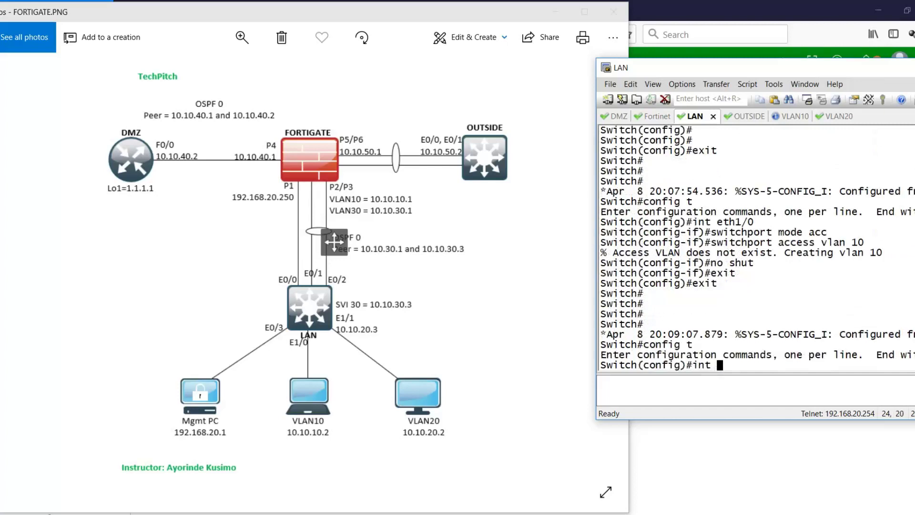
{"action": "type", "text": " eth1/1"}
{"action": "key", "text": "Return"}
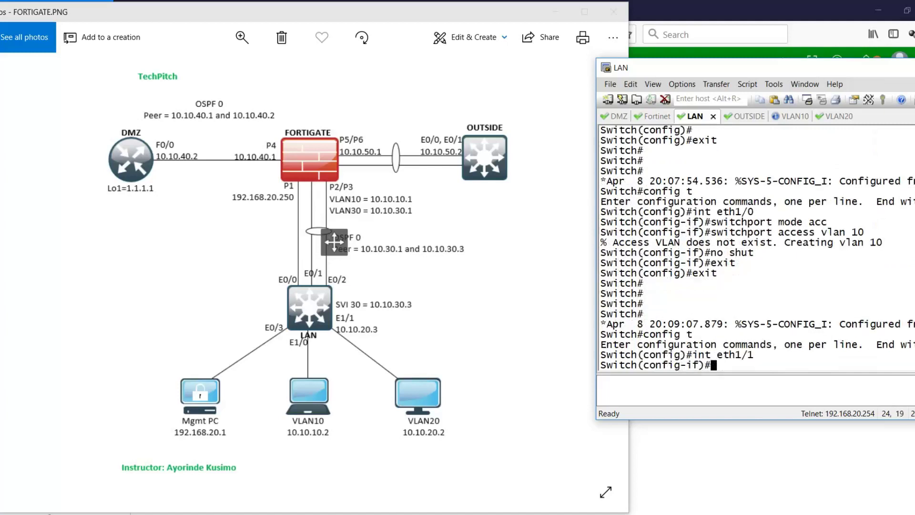
{"action": "type", "text": "no sw"}
{"action": "key", "text": "Return"}
{"action": "type", "text": "ip addre"}
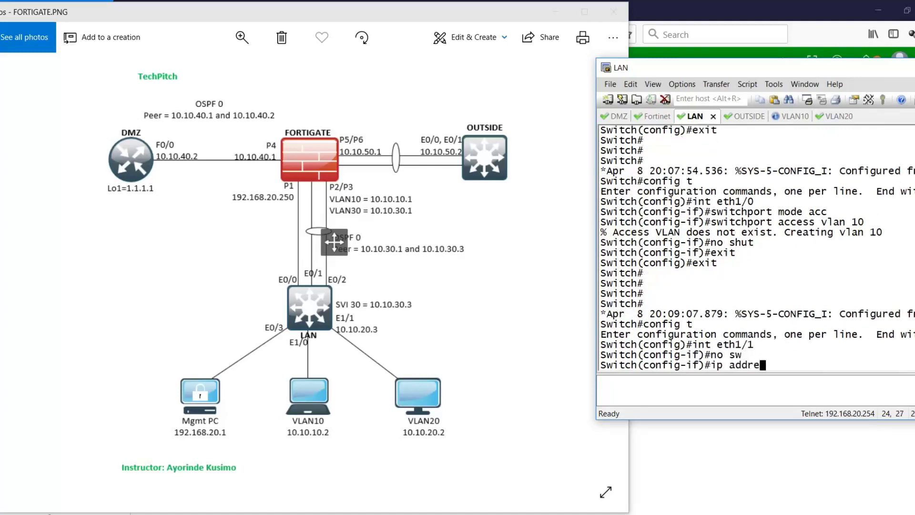
{"action": "type", "text": "ss 10"}
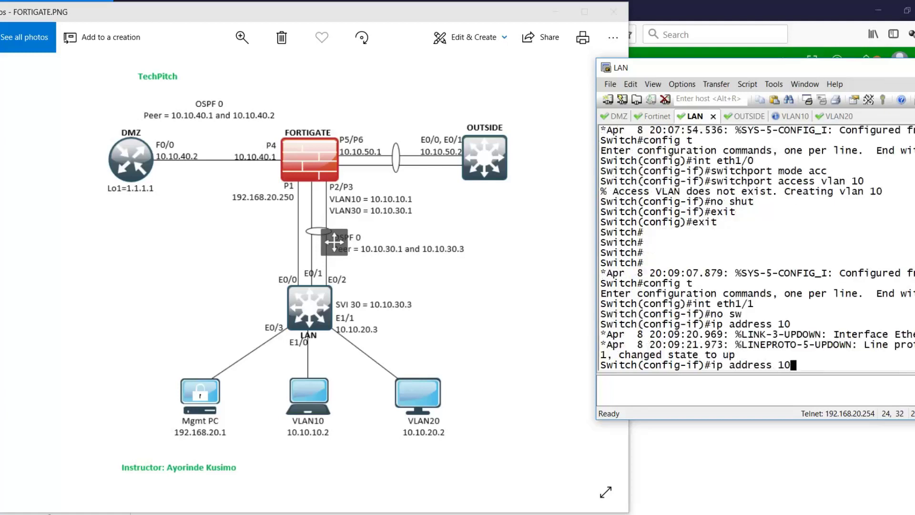
{"action": "type", "text": ".10.20.3 255"}
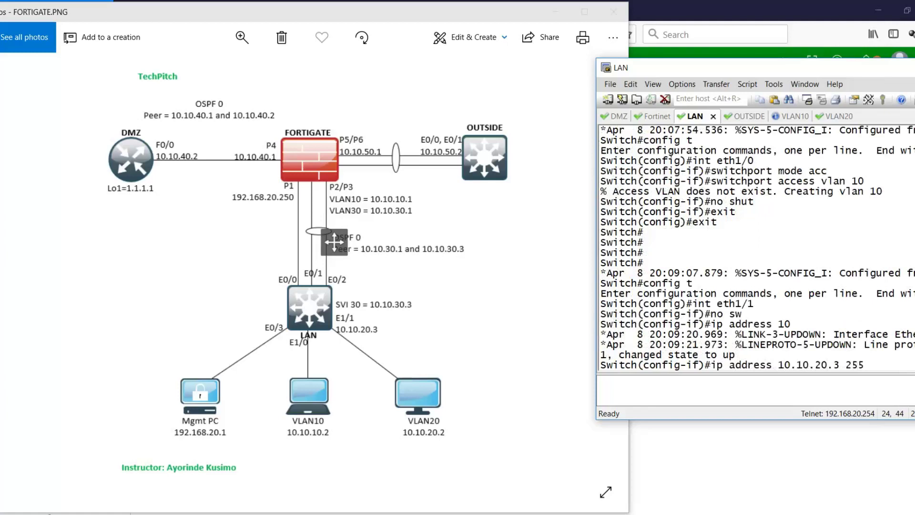
{"action": "type", "text": ".255.255.0"}
{"action": "key", "text": "Return"}
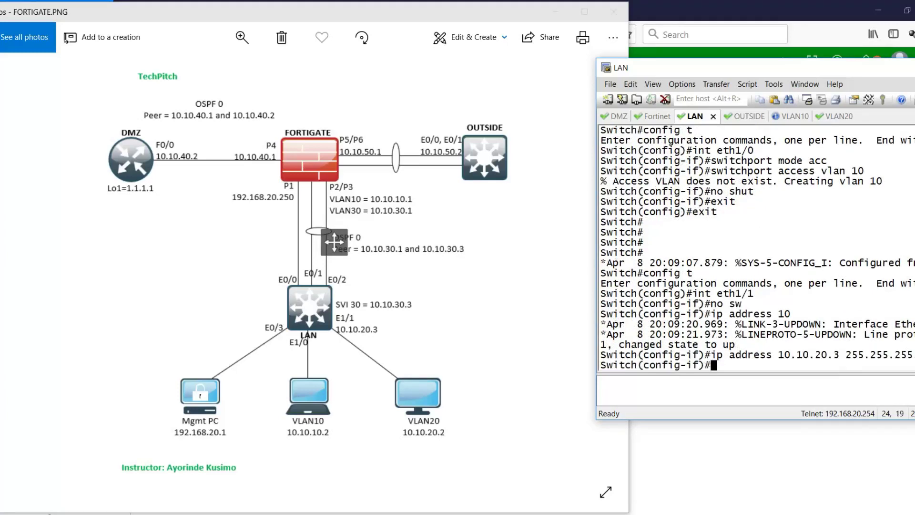
{"action": "type", "text": "no shut"}
{"action": "key", "text": "Return"}
{"action": "type", "text": "exit"}
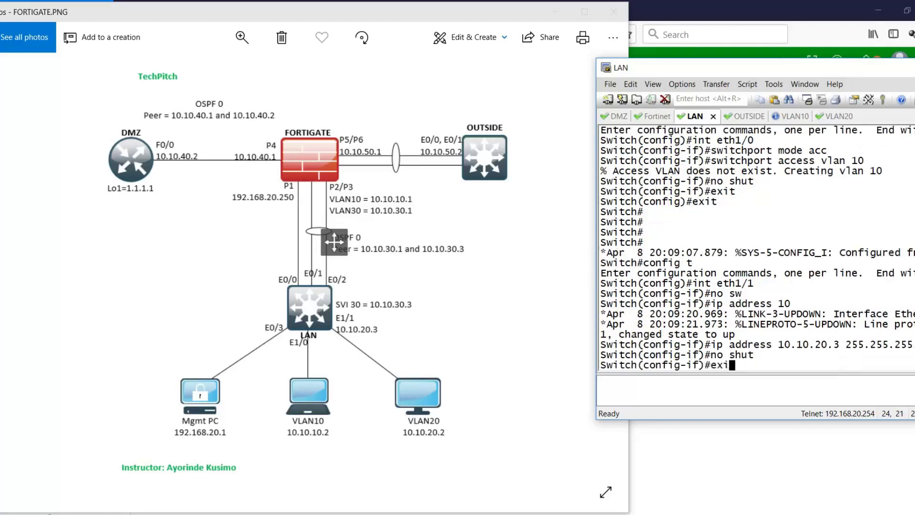
{"action": "key", "text": "Return"}
{"action": "type", "text": "exit"}
{"action": "key", "text": "Return"}
{"action": "key", "text": "Return"}
{"action": "key", "text": "Return"}
{"action": "type", "text": "wr"}
{"action": "key", "text": "Return"}
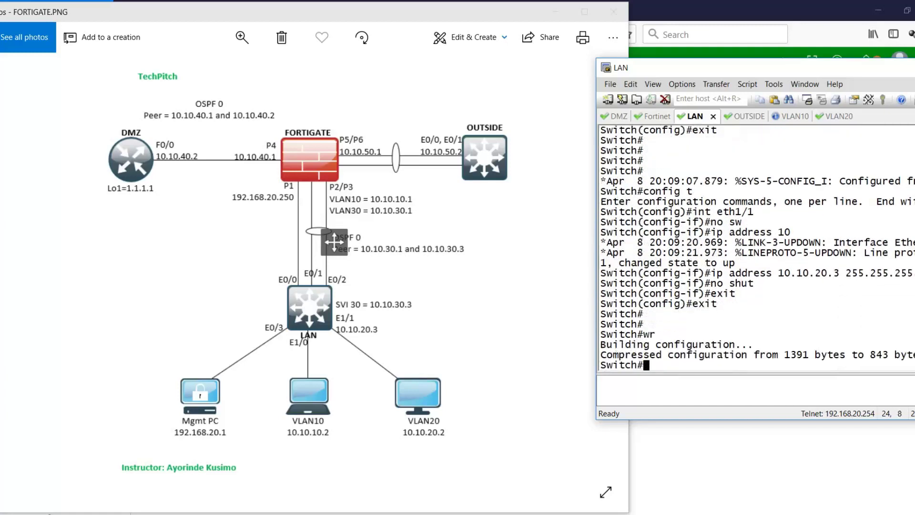
{"action": "left_click", "coordinate": [832, 117]}
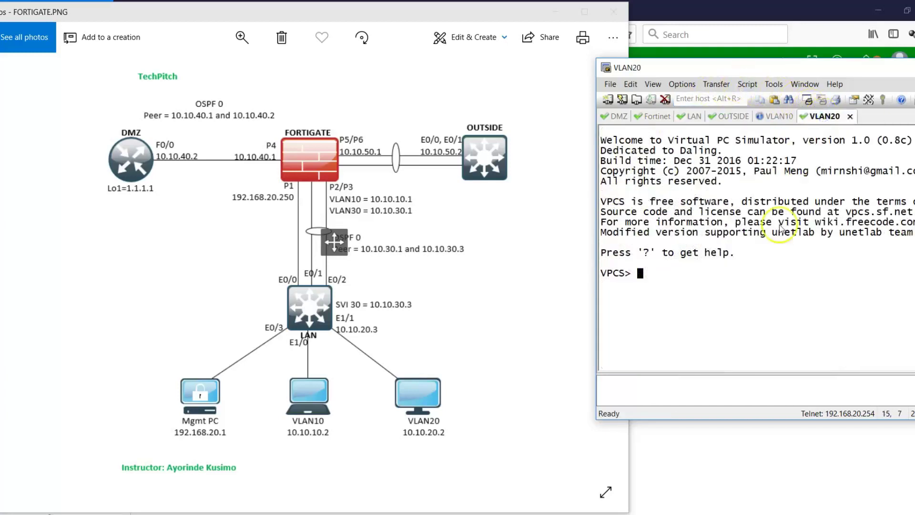
- Set the VLAN20 PC to 10.10.20.2/24 with gateway 10.10.20.3, save, and ping 10.10.20.3
{"action": "key", "text": "Return"}
{"action": "type", "text": "ip "}
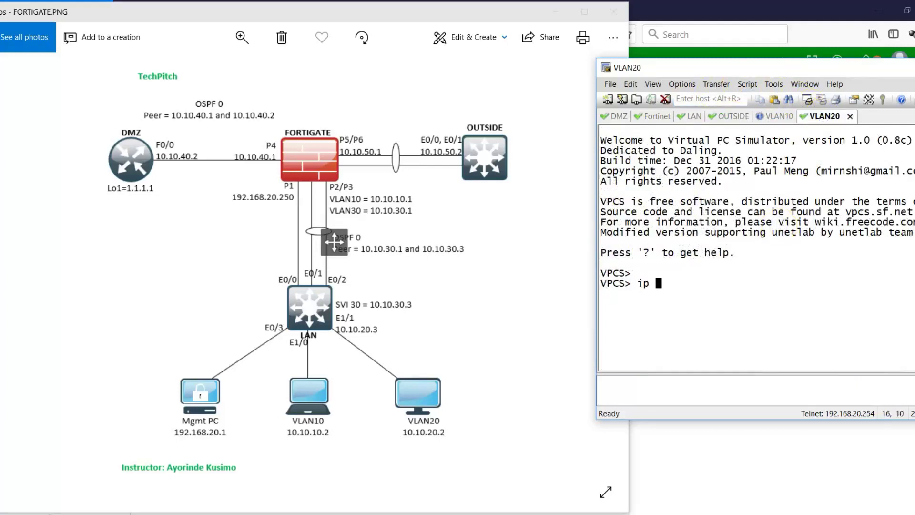
{"action": "type", "text": "10.10.20.2/24"}
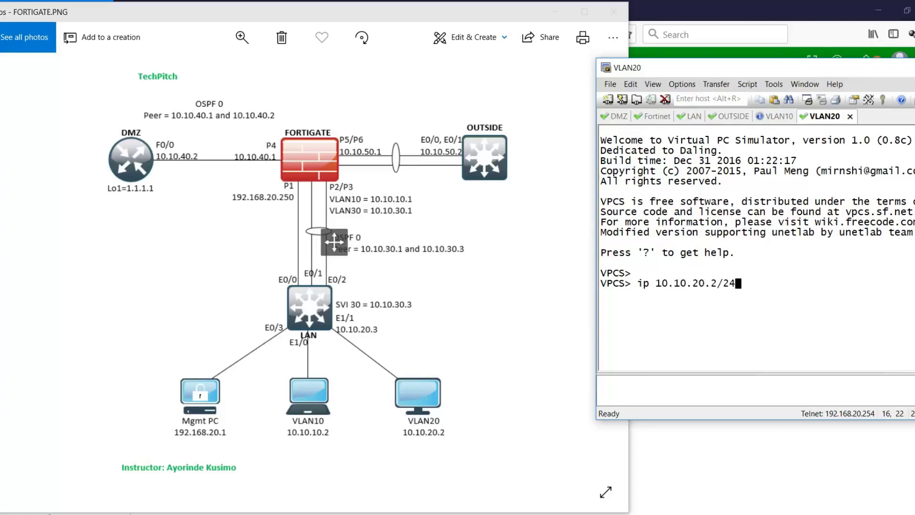
{"action": "type", "text": " 10.10.20.3"}
{"action": "key", "text": "Return"}
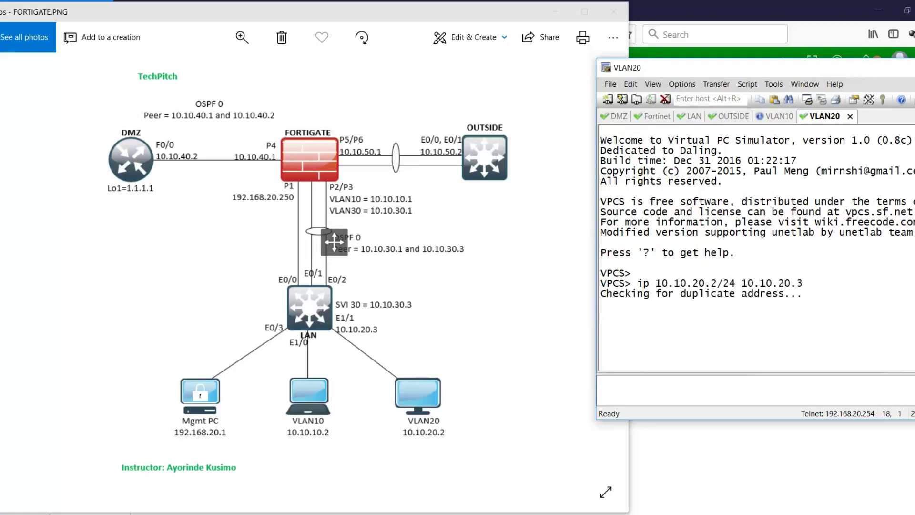
{"action": "type", "text": "save"}
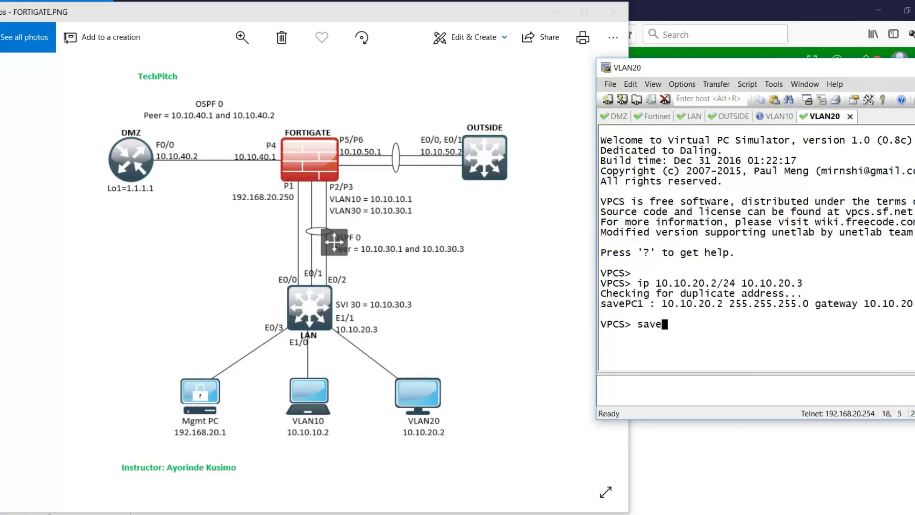
{"action": "key", "text": "Return"}
{"action": "type", "text": "ping "}
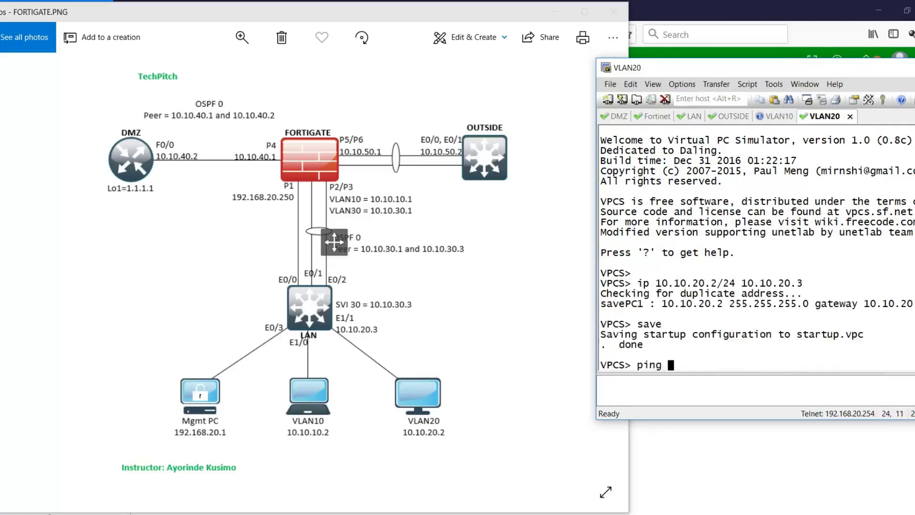
{"action": "type", "text": "10.10.20.3"}
{"action": "key", "text": "Return"}
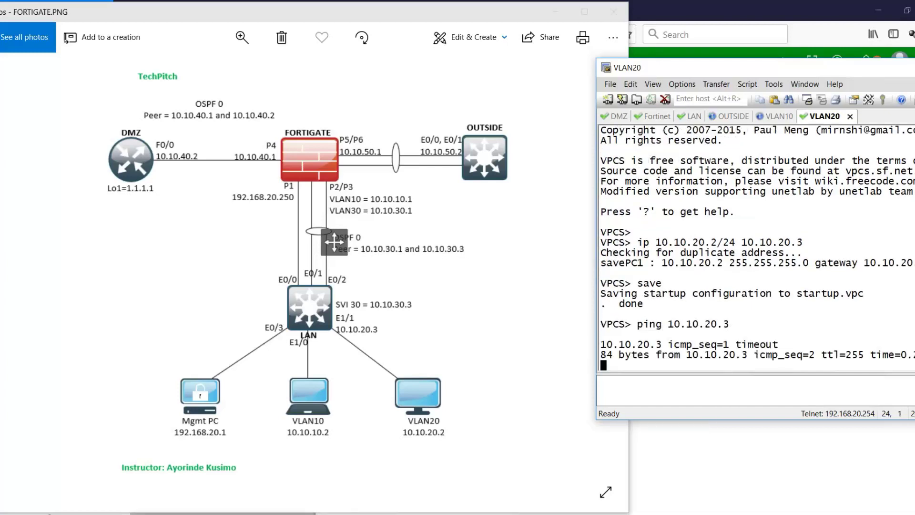
- On the VLAN10 PC, set 10.10.10.2/24 with gateway 10.10.10.1, save, and ping 10.10.10.1
{"action": "left_click", "coordinate": [776, 116]}
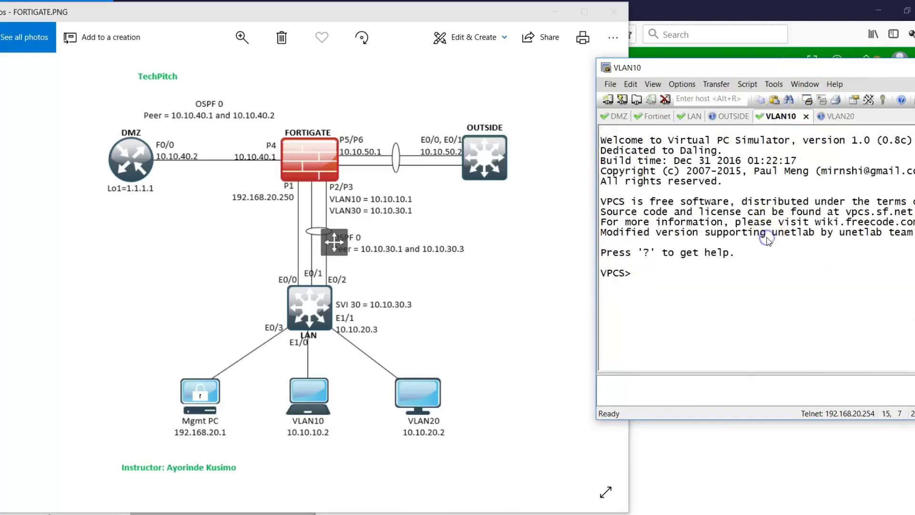
{"action": "type", "text": "ip 10.10.10.2/2"}
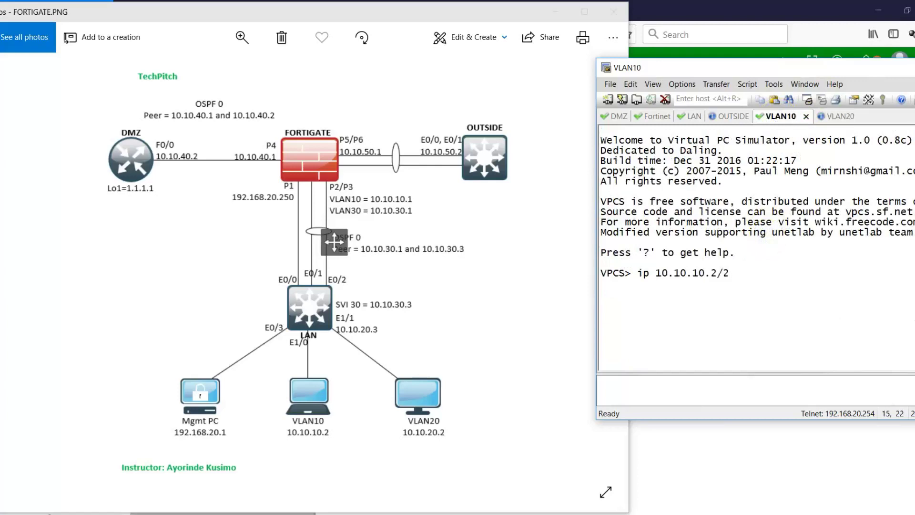
{"action": "type", "text": "4 10.10.10.1"}
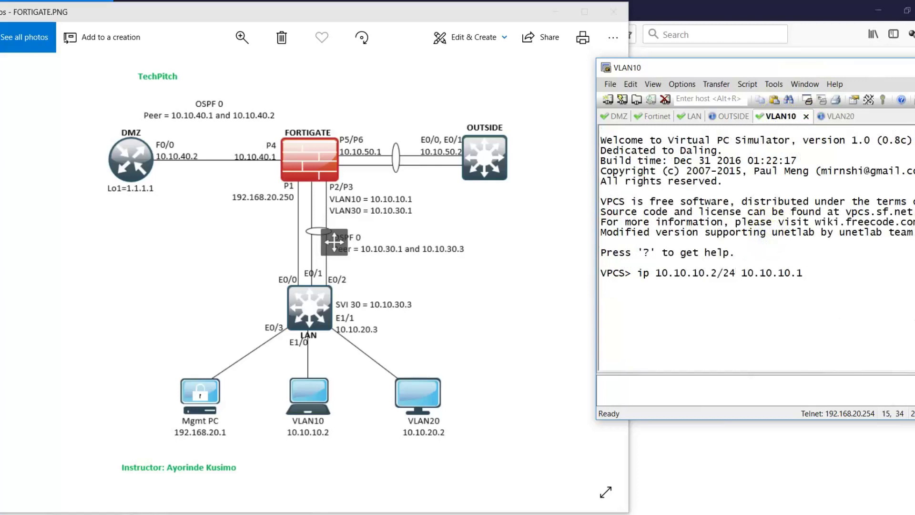
{"action": "key", "text": "Return"}
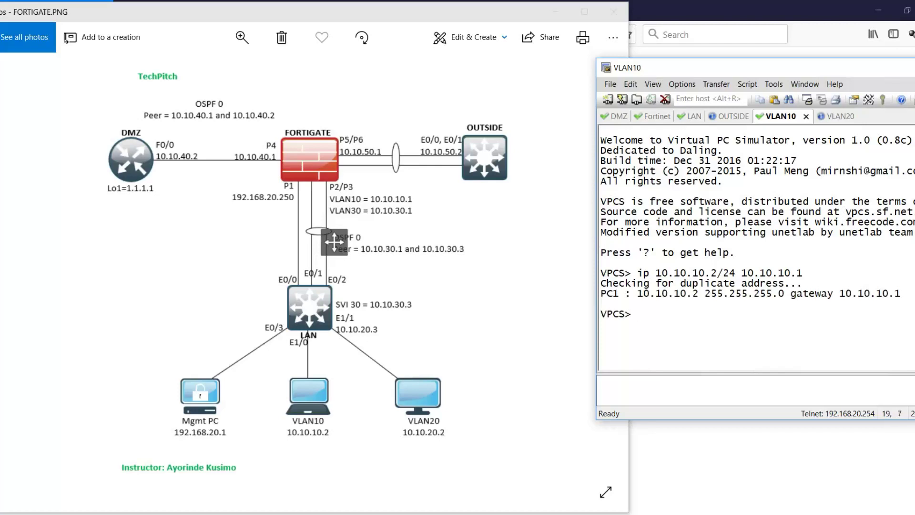
{"action": "type", "text": "save"}
{"action": "key", "text": "Return"}
{"action": "type", "text": "ping "}
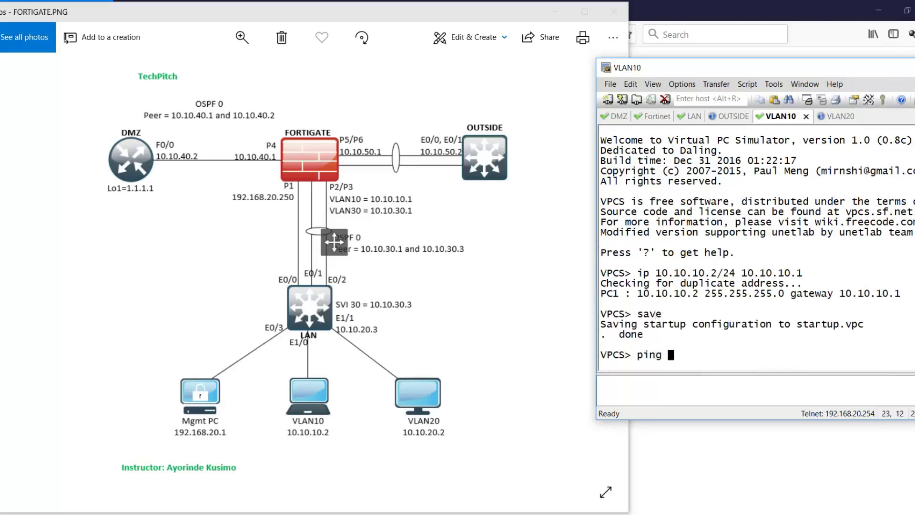
{"action": "type", "text": "10.10.10.1"}
{"action": "key", "text": "Return"}
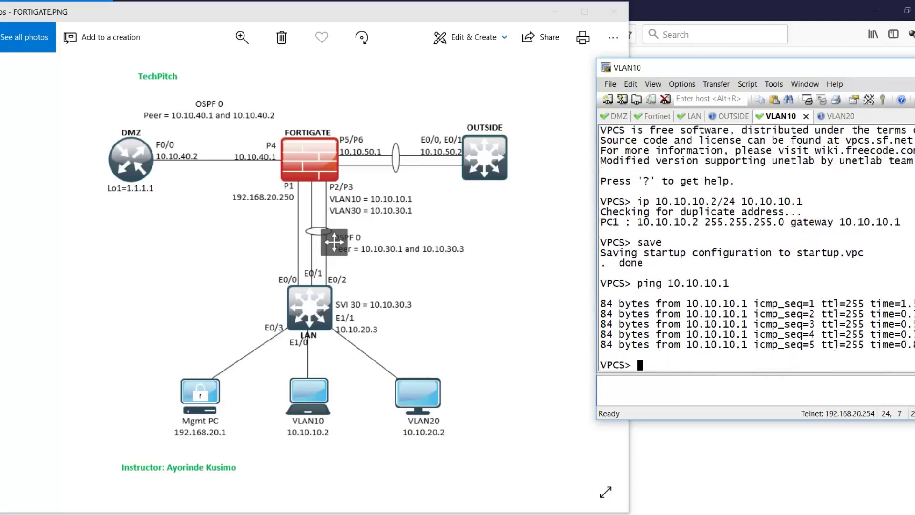
{"action": "left_click", "coordinate": [566, 269]}
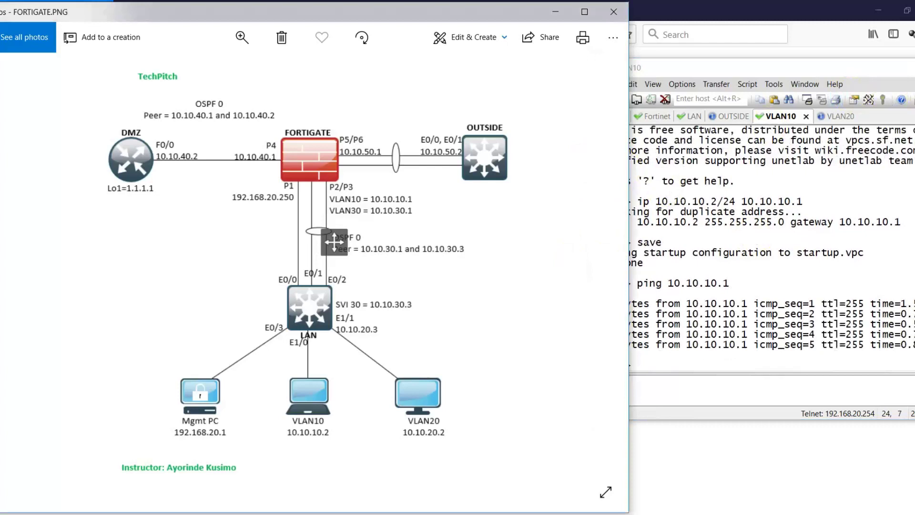
- With the pen, trace VLAN10 PC's path up to FortiGate and VLAN20 PC's link to E1/1
{"action": "left_click", "coordinate": [912, 99]}
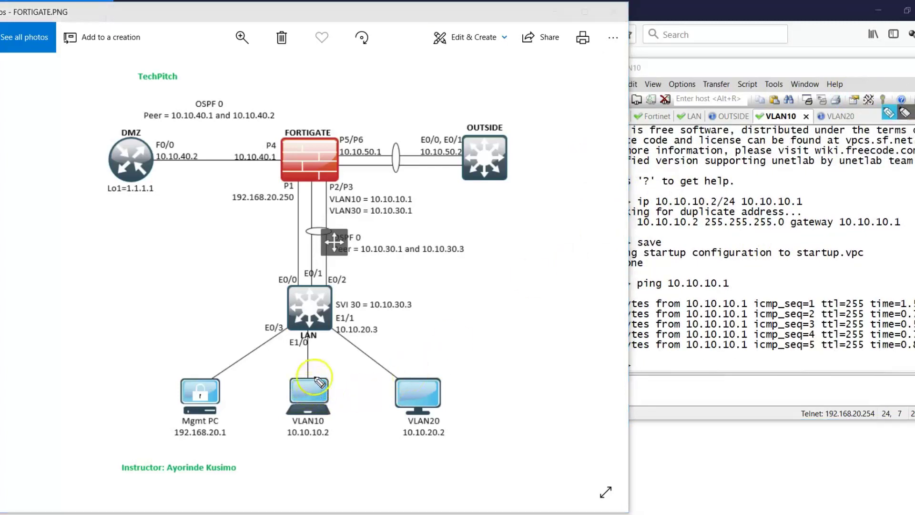
{"action": "mouse_move", "coordinate": [309, 394]}
{"action": "left_mouse_down"}
{"action": "mouse_move", "coordinate": [309, 256]}
{"action": "mouse_move", "coordinate": [329, 198]}
{"action": "left_mouse_up"}
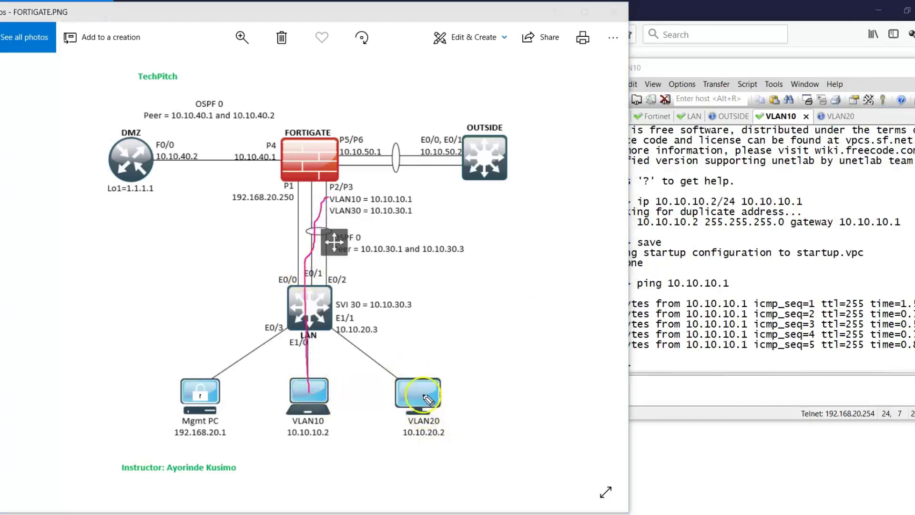
{"action": "left_click_drag", "start_coordinate": [423, 396], "coordinate": [330, 328]}
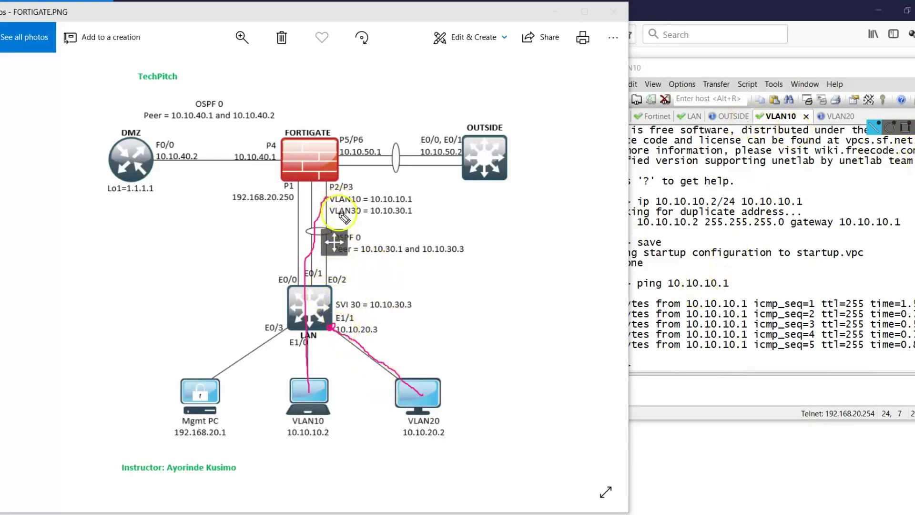
- Trace routes from the FortiGate link down to E1/1, toward SVI 30, and from E0/2
{"action": "mouse_move", "coordinate": [329, 208]}
{"action": "left_mouse_down"}
{"action": "mouse_move", "coordinate": [324, 307]}
{"action": "mouse_move", "coordinate": [339, 306]}
{"action": "left_mouse_up"}
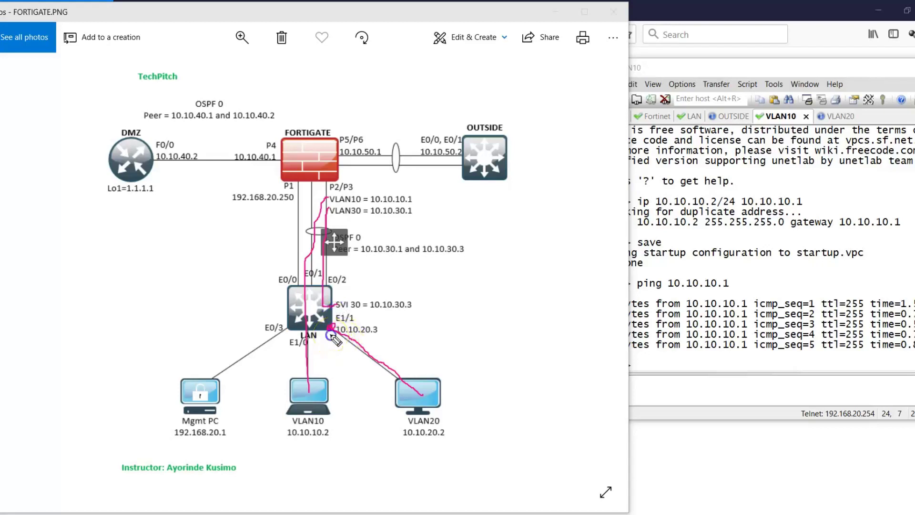
{"action": "mouse_move", "coordinate": [332, 336]}
{"action": "left_mouse_down"}
{"action": "mouse_move", "coordinate": [344, 311]}
{"action": "mouse_move", "coordinate": [335, 297]}
{"action": "mouse_move", "coordinate": [317, 308]}
{"action": "left_mouse_up"}
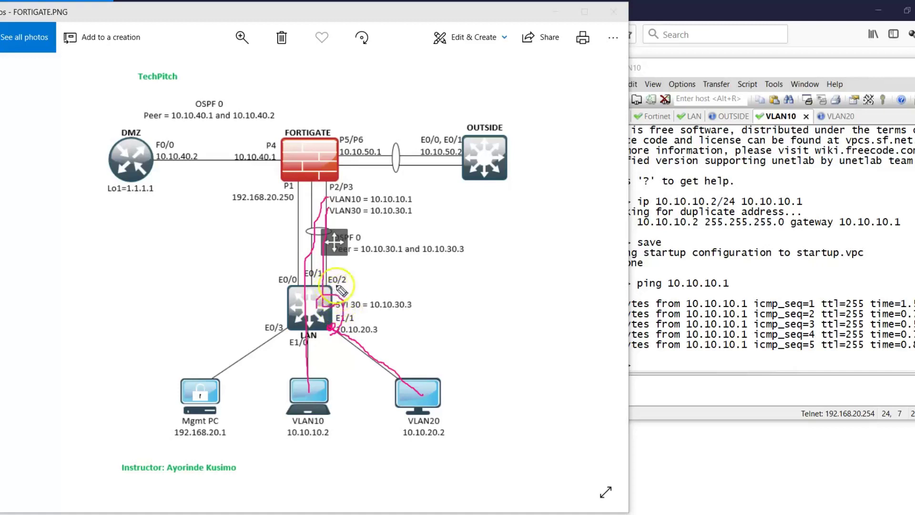
{"action": "left_click_drag", "start_coordinate": [332, 286], "coordinate": [333, 330]}
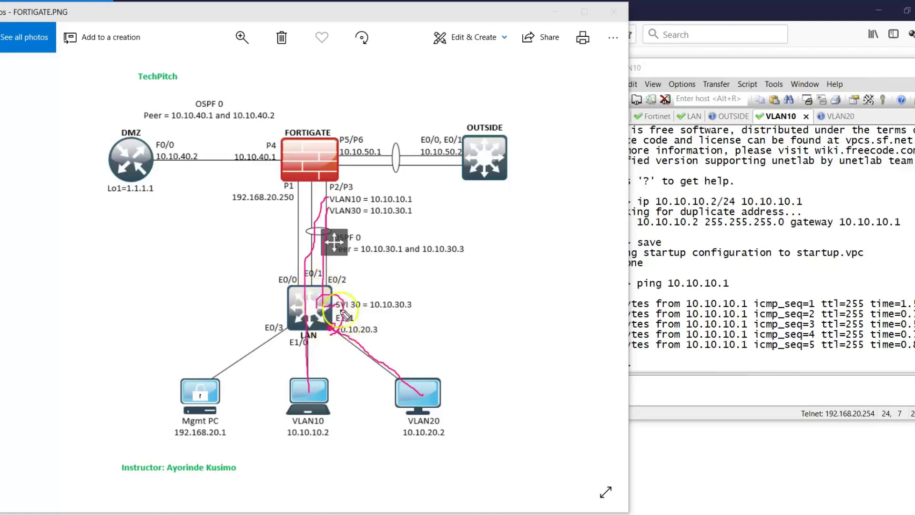
- Clear all the pink annotations and bring the VLAN10 terminal back to the front
{"action": "left_click", "coordinate": [321, 304]}
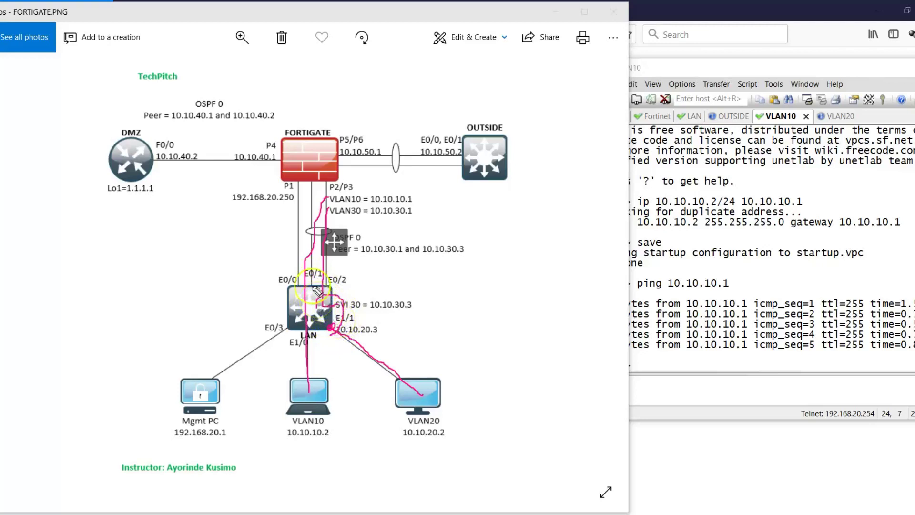
{"action": "left_click", "coordinate": [294, 198]}
{"action": "left_click", "coordinate": [310, 253]}
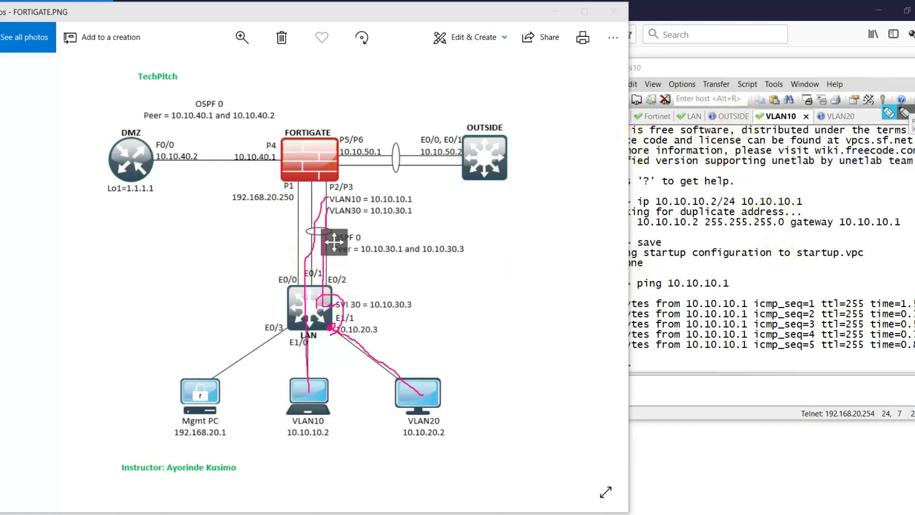
{"action": "key", "text": "Escape"}
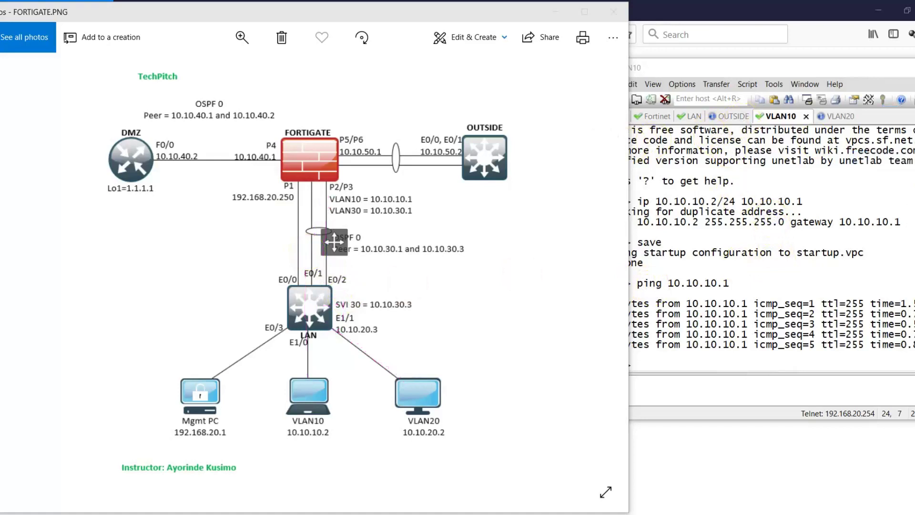
{"action": "left_click", "coordinate": [730, 67]}
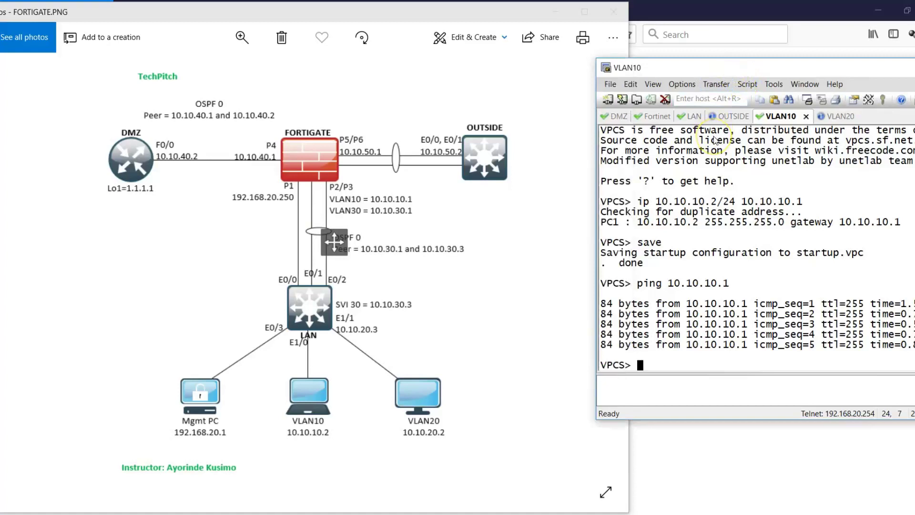